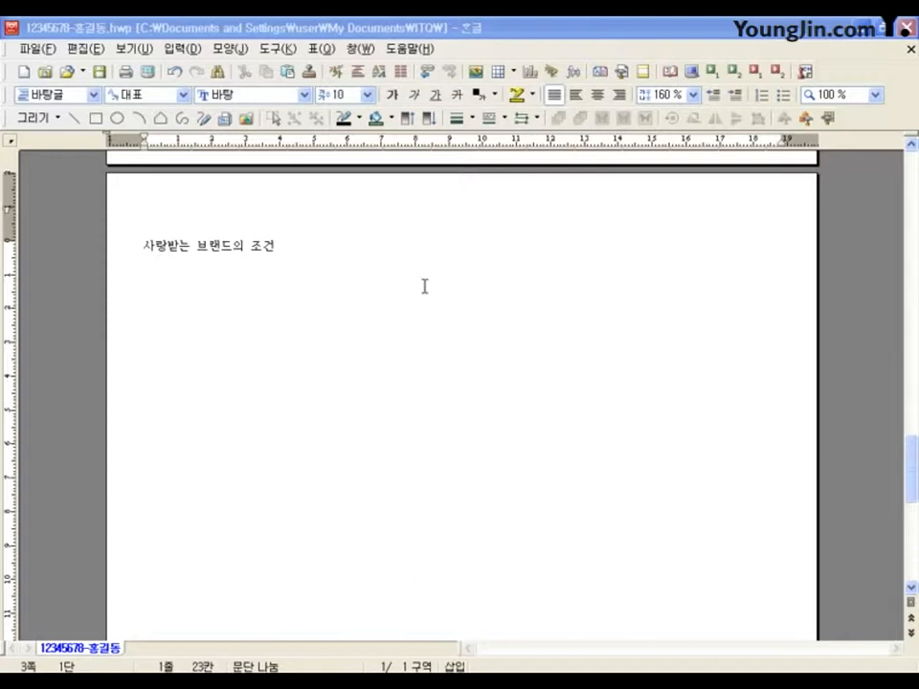
Start the body text two lines below the title "사랑받는 브랜드의 조건" with "정크푸드의 대명사"
click(424, 286)
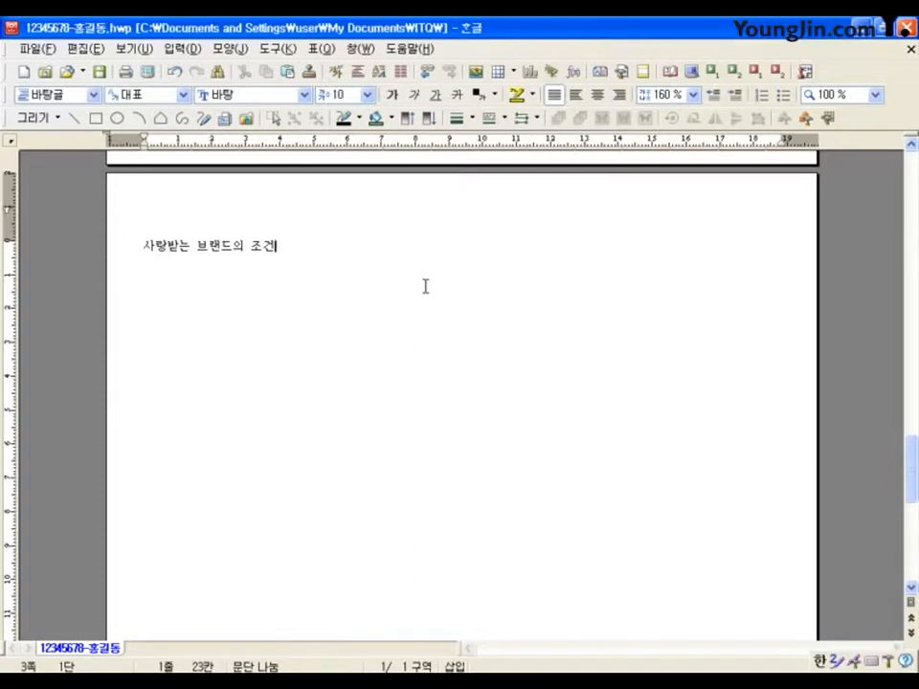
key(Return)
key(Return)
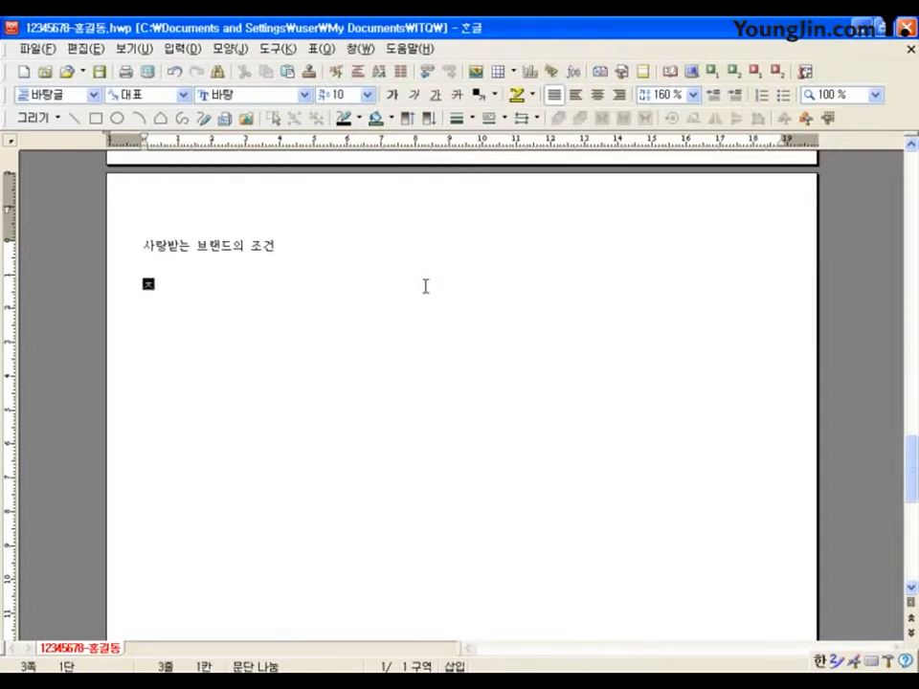
text(청큐피)
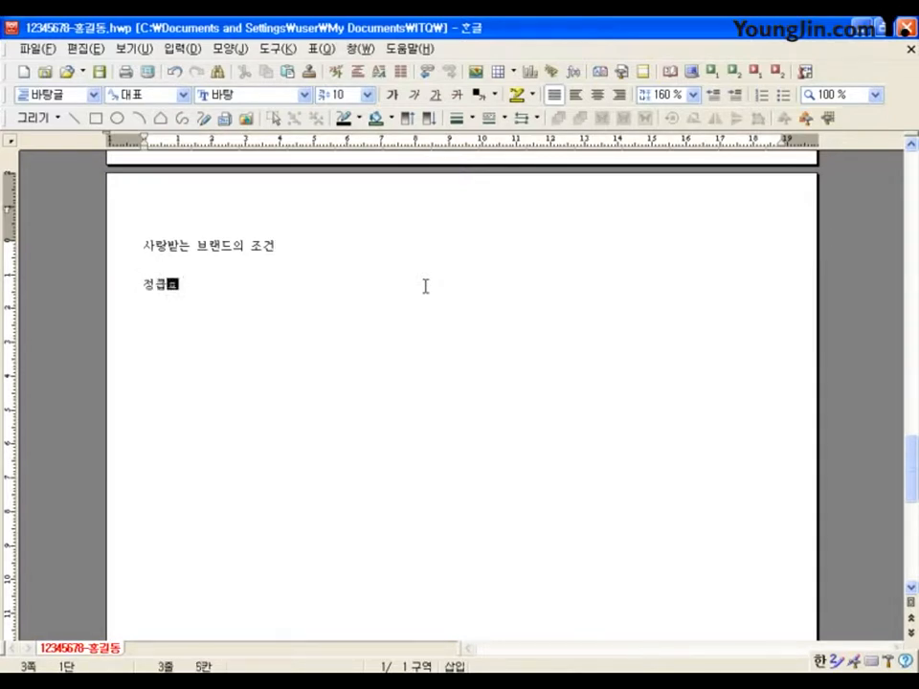
key(BackSpace)
key(BackSpace)
text(크피푸드의 )
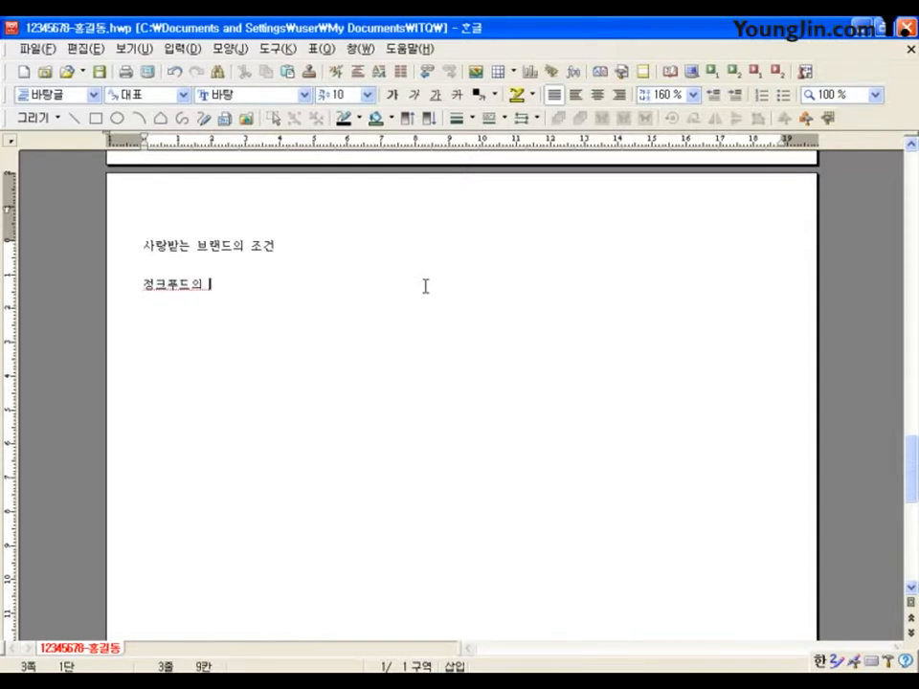
text(대명사)
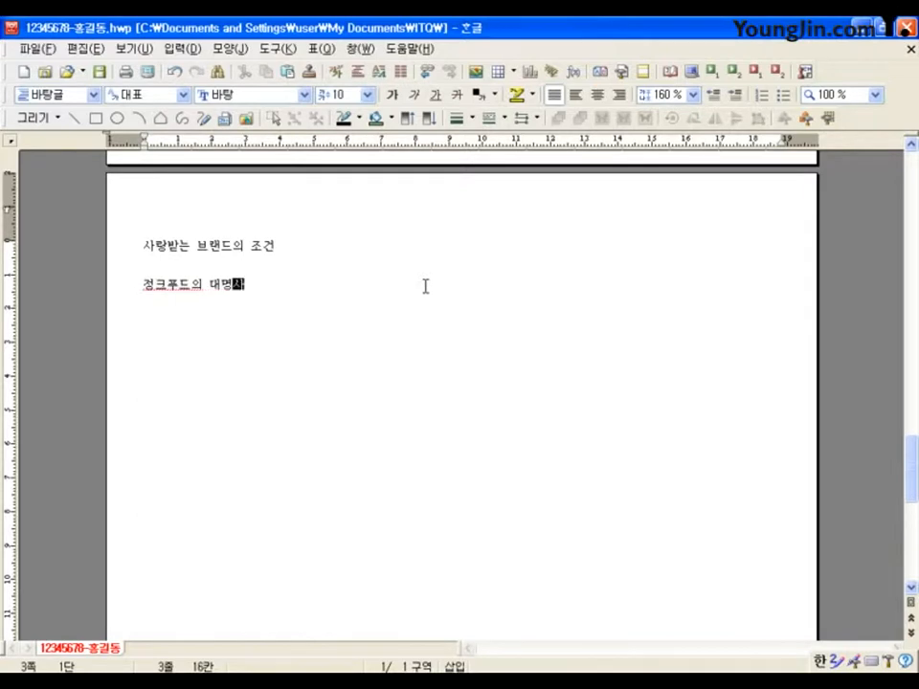
key(Return)
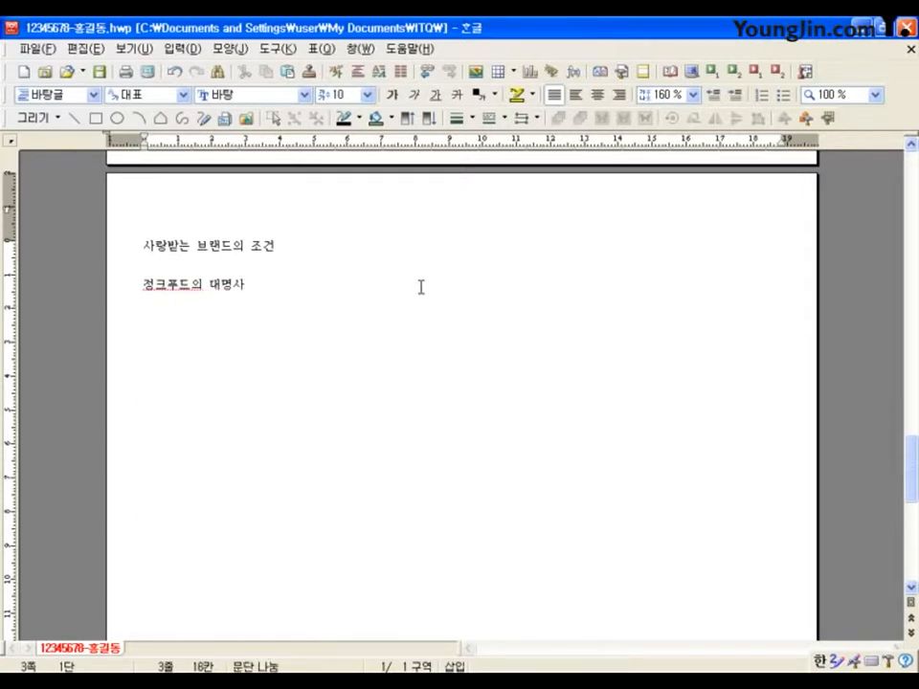
Convert 대명사 to the Hanja 代名詞 in the 한글(漢字) format and save the document
key(F9)
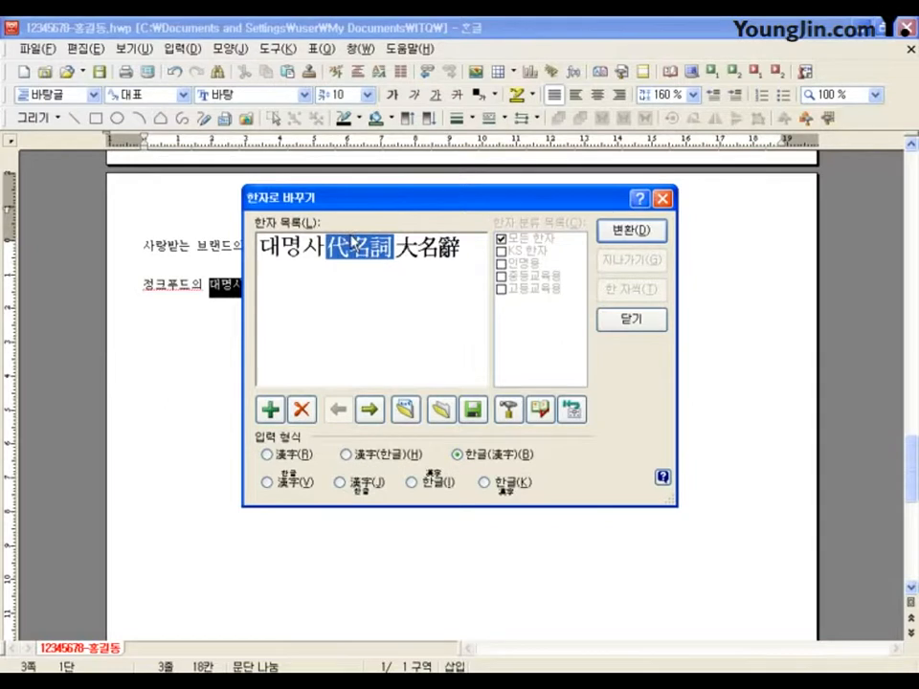
click(473, 464)
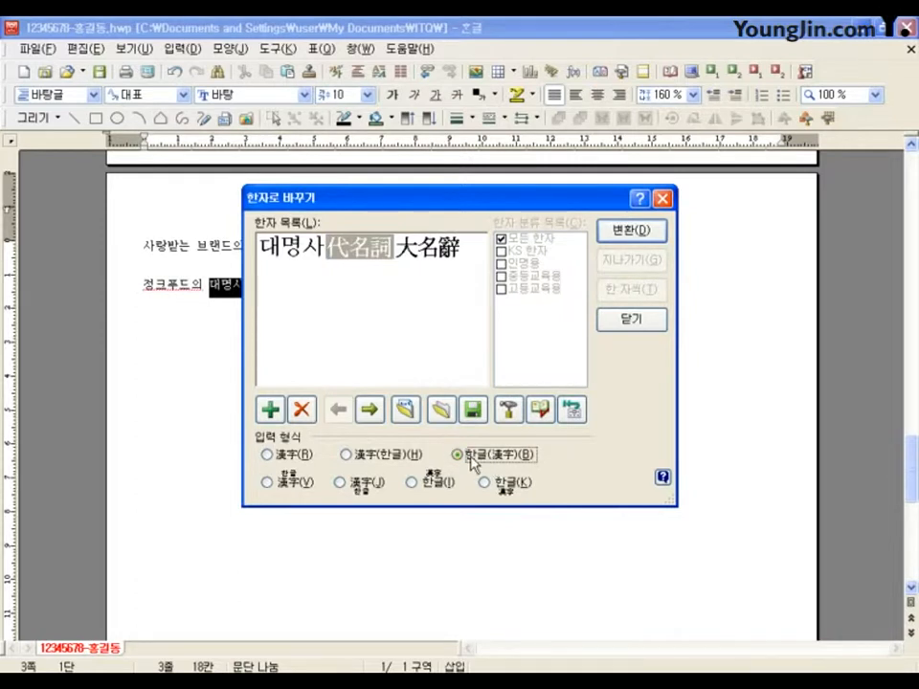
click(628, 231)
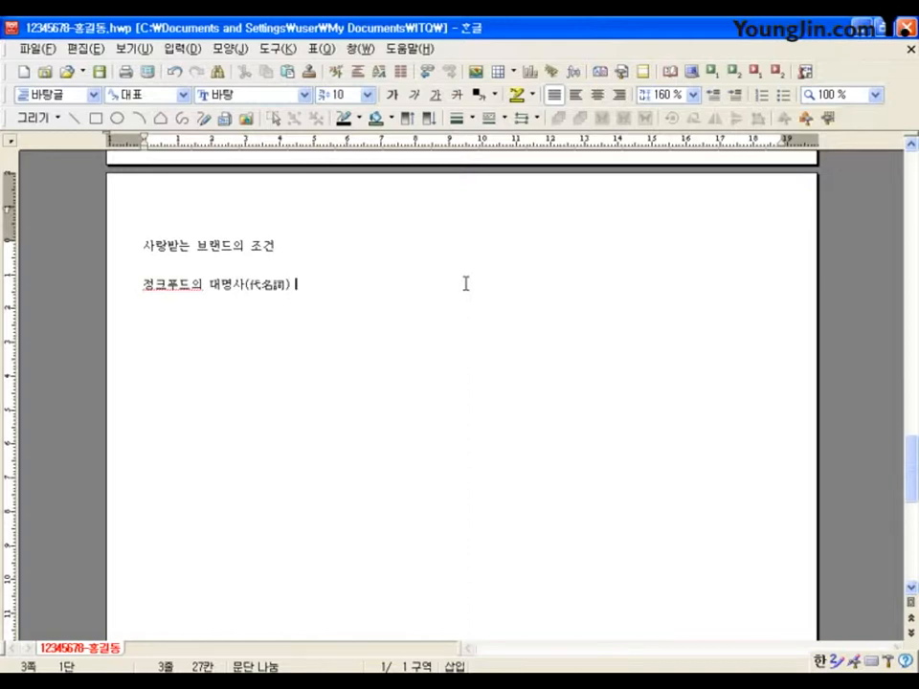
key(alt+s)
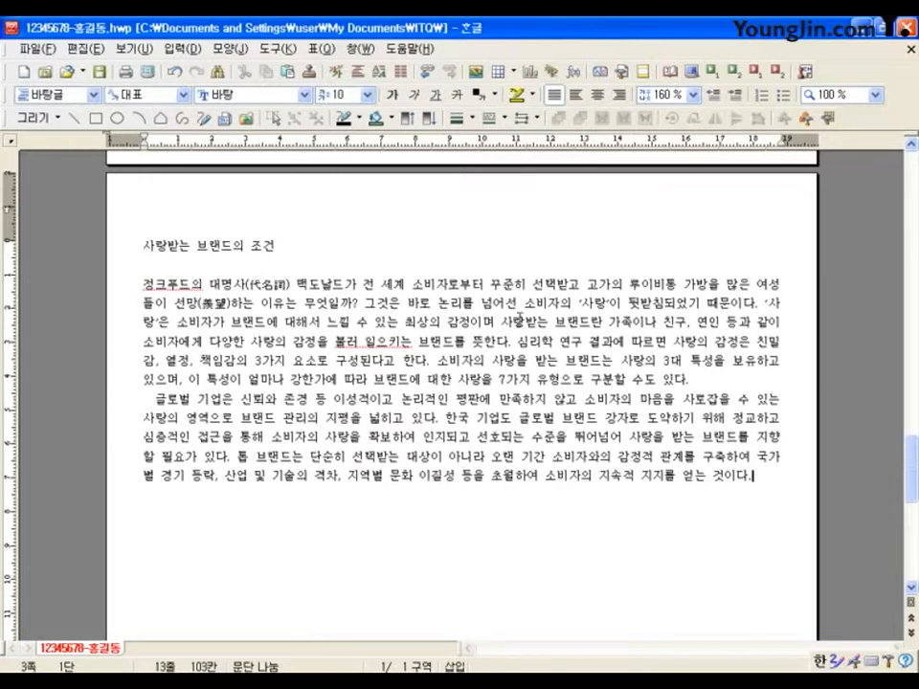
Set the document zoom to fit the page width (폭 맞춤)
click(782, 285)
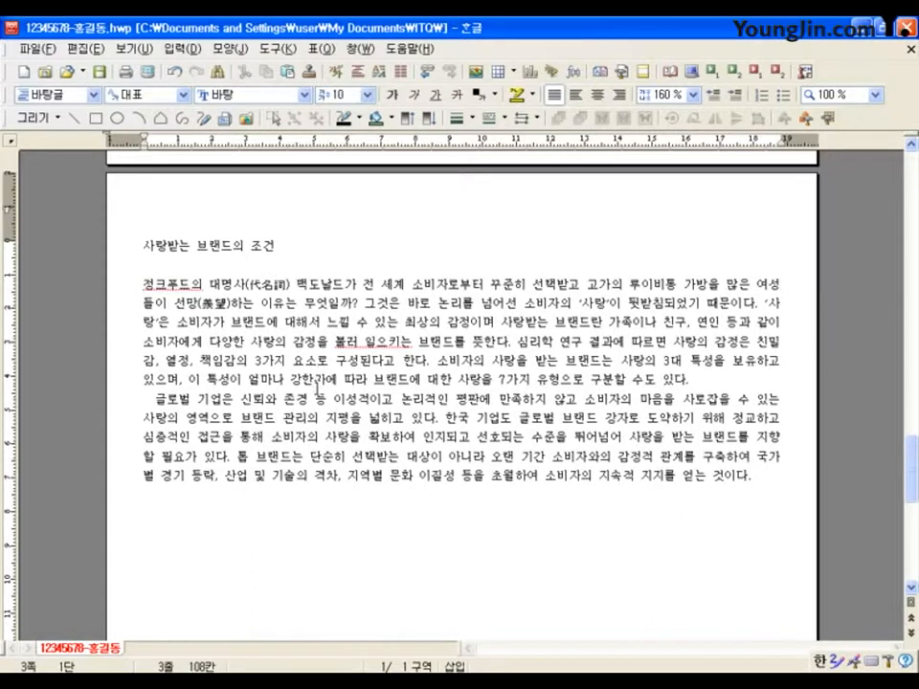
click(855, 97)
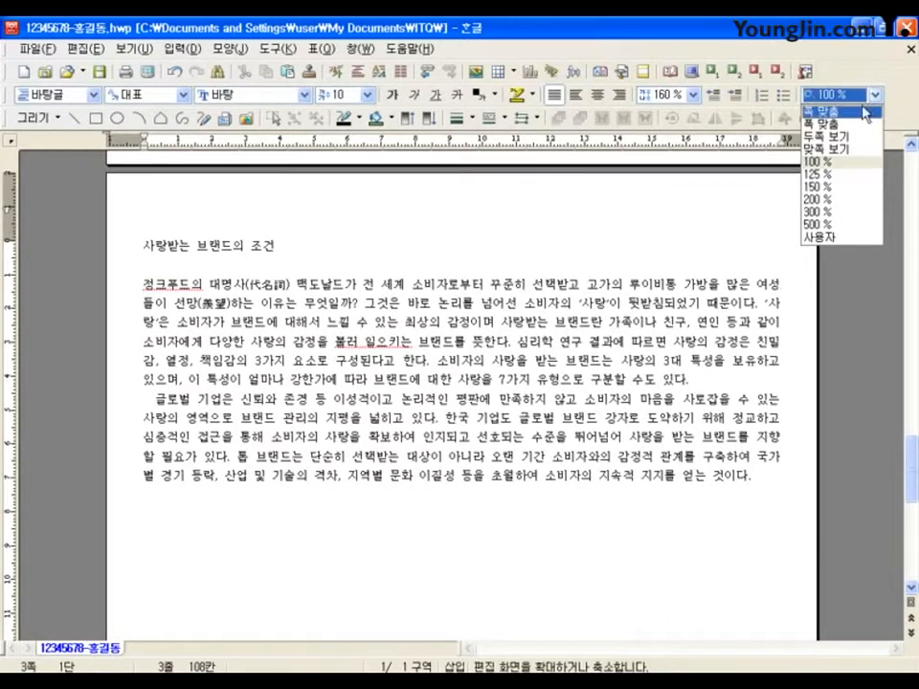
click(852, 124)
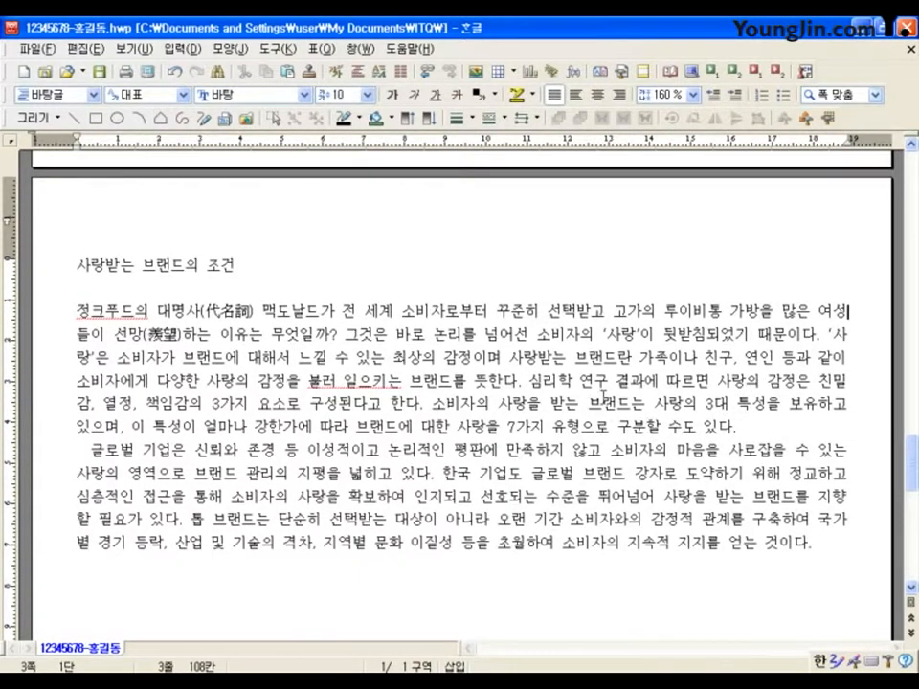
Add a blank line after the final body paragraph and start a new line below it
click(91, 450)
click(38, 453)
click(77, 450)
click(827, 548)
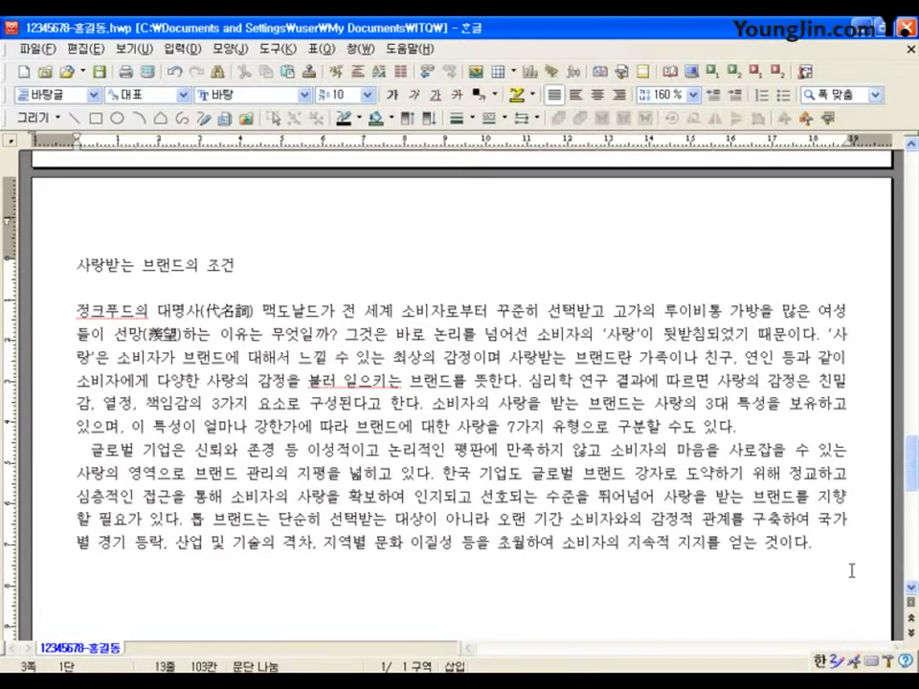
key(Return)
key(Return)
scroll(297, 546, down, 2)
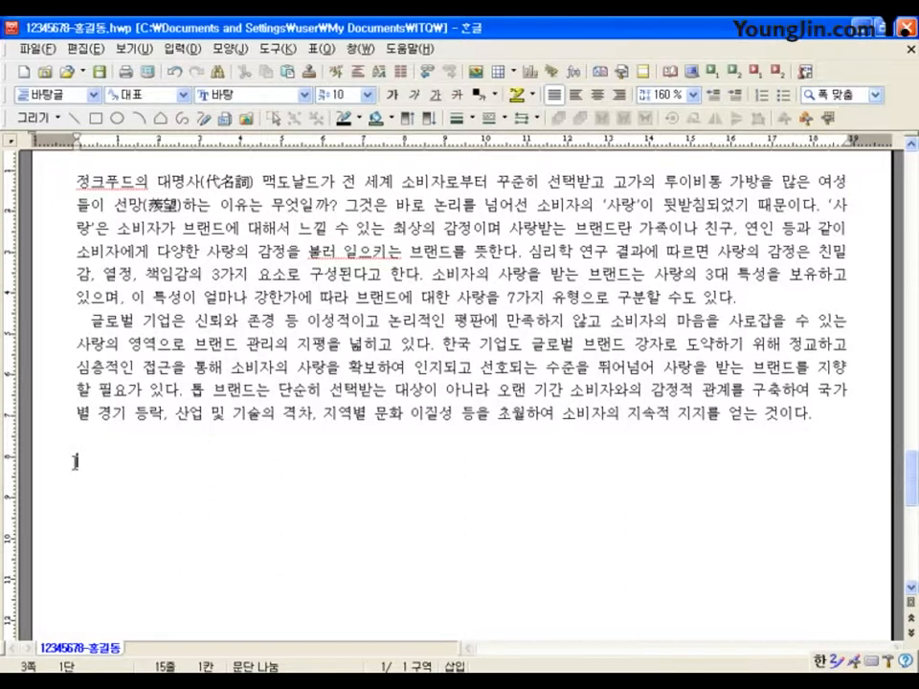
Insert the filled heart ♥ from the HNC character table's 전각 기호(일반) set, followed by the heading "사랑받는 브랜드 관리"
right_click(74, 462)
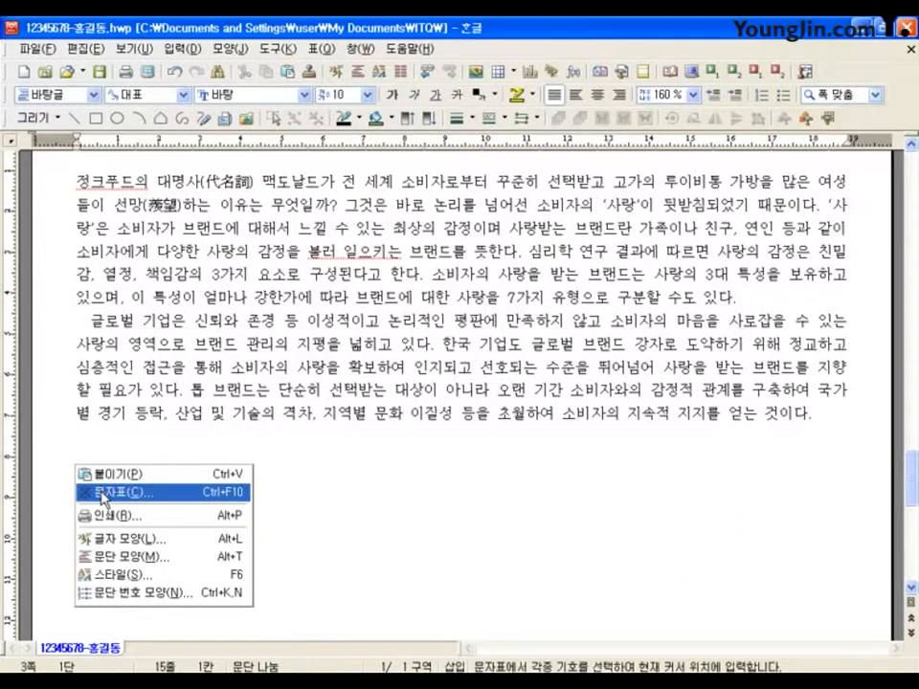
click(269, 482)
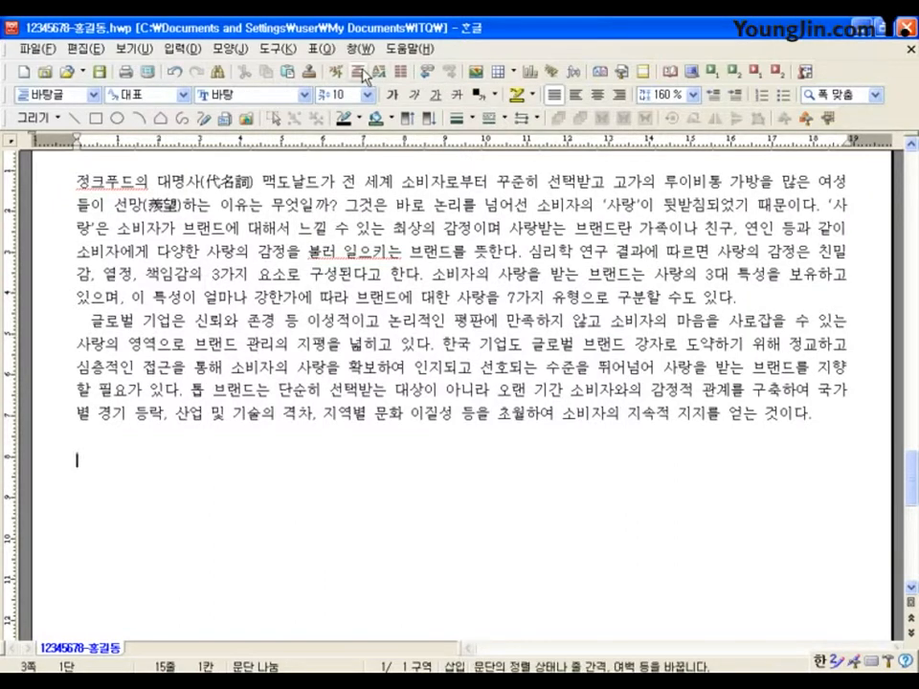
click(235, 49)
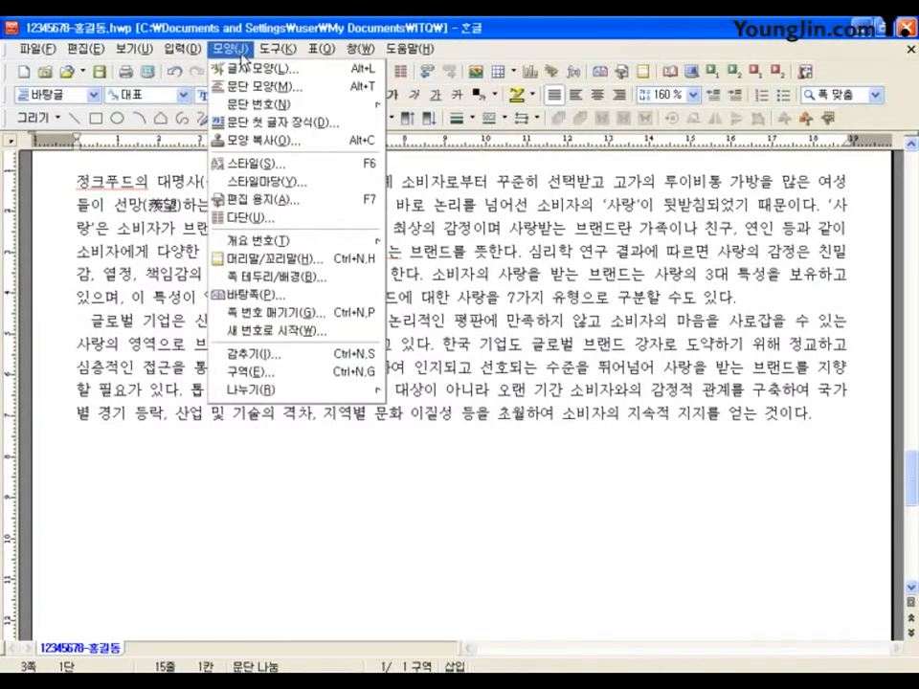
mouse_move(169, 49)
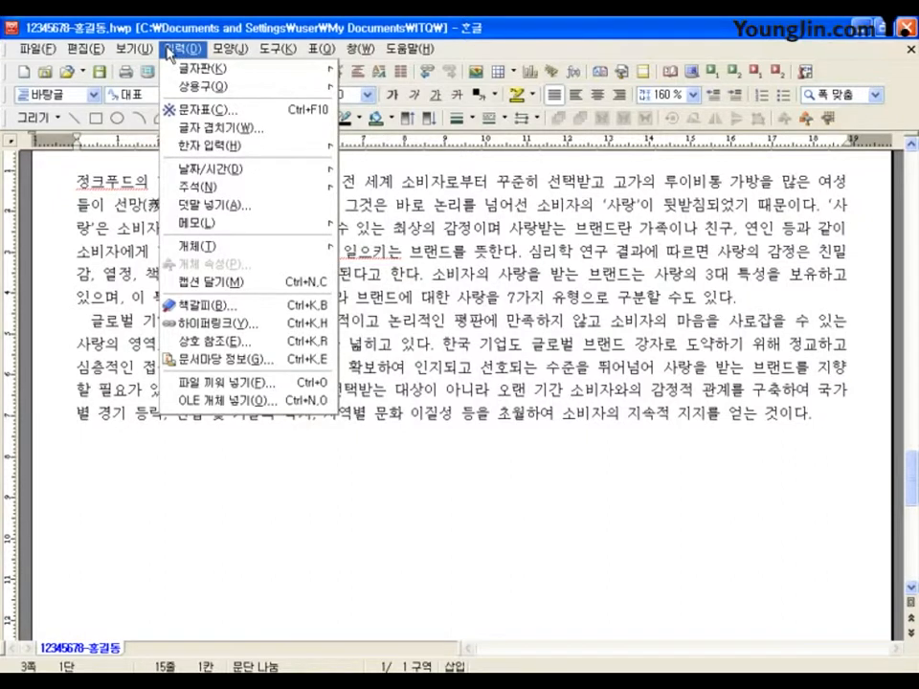
click(181, 115)
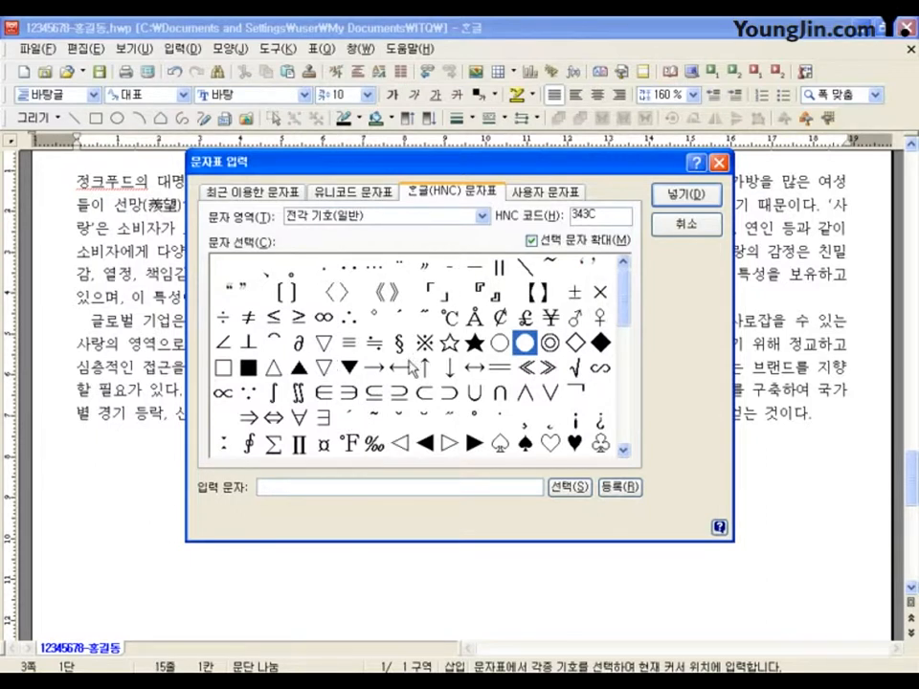
click(575, 442)
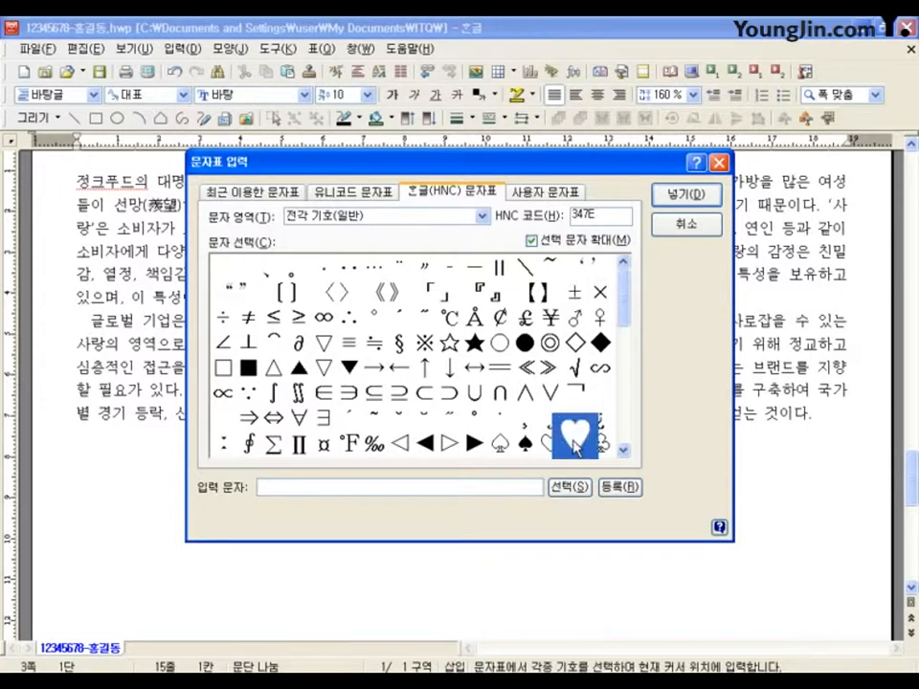
click(683, 193)
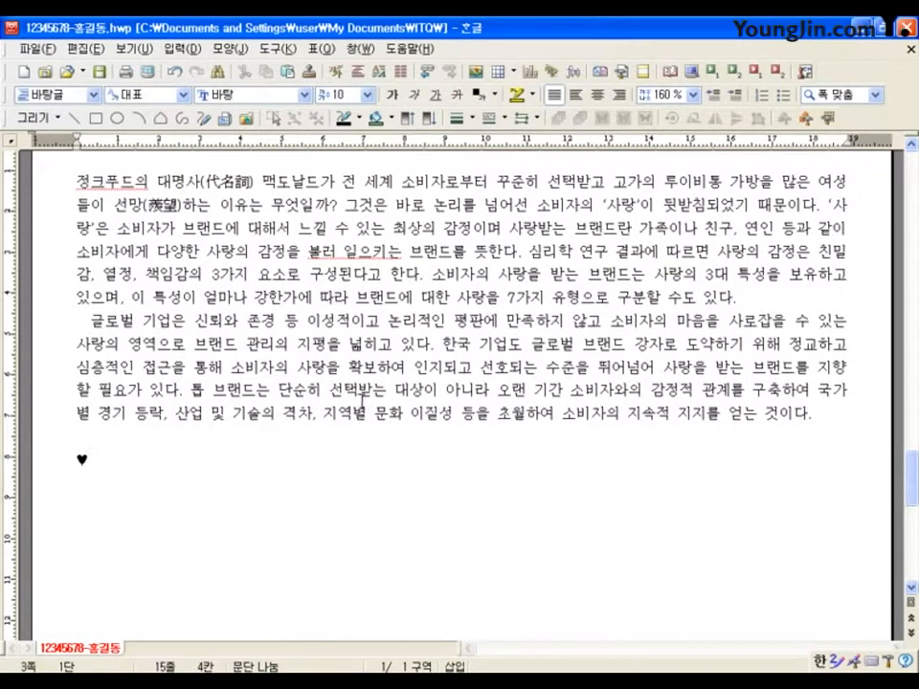
text(사랑받는 브랜드 관리)
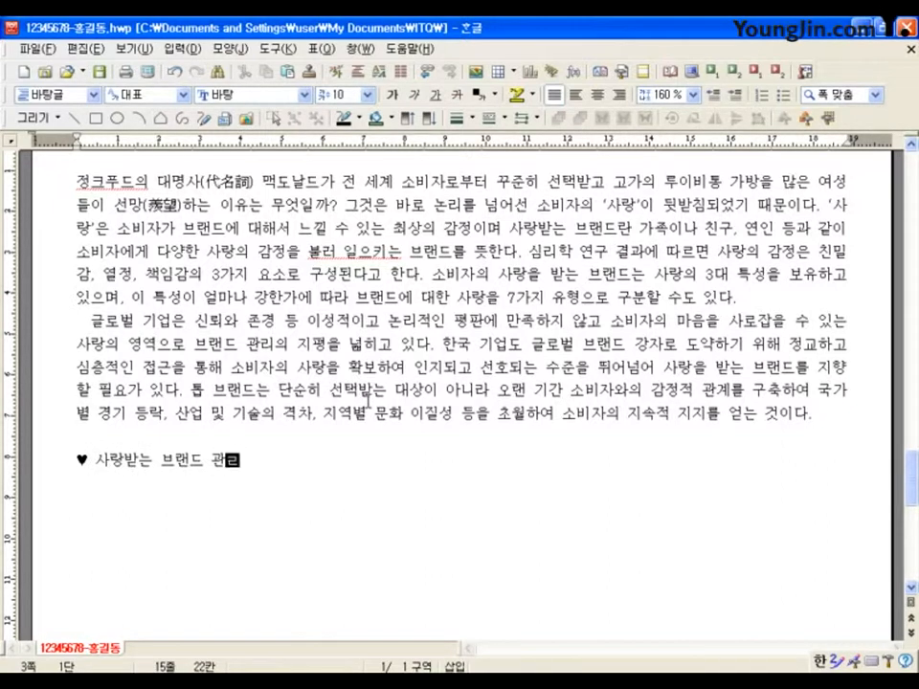
key(Return)
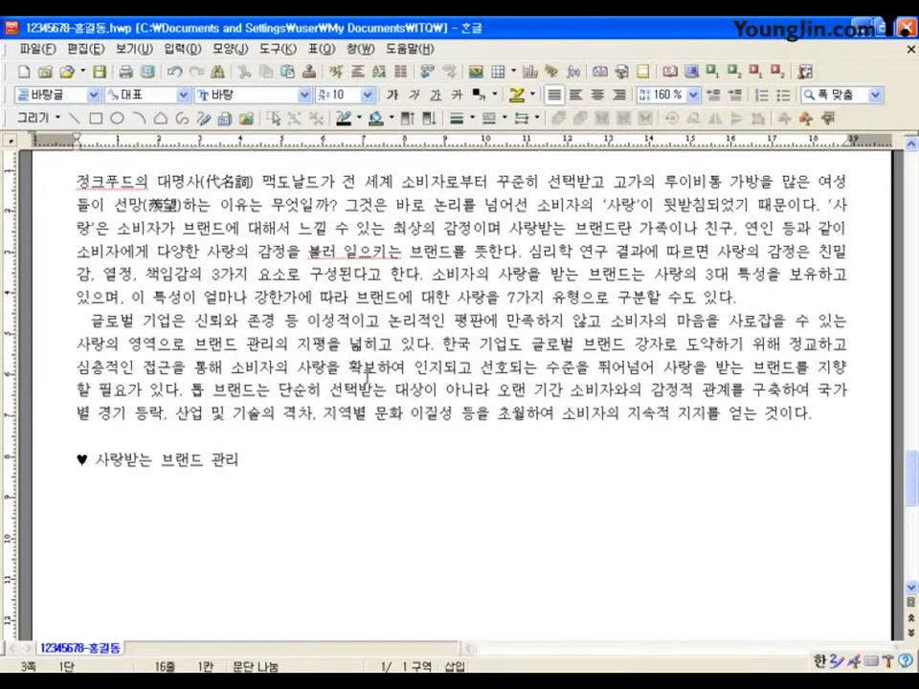
Enter the lines "소비자-브랜드 관계의 발전" and "이성적 관계의 발전 : 인지->신뢰->존경->사랑" under the heart heading
text(소비자)
key(BackSpace)
key(BackSpace)
key(BackSpace)
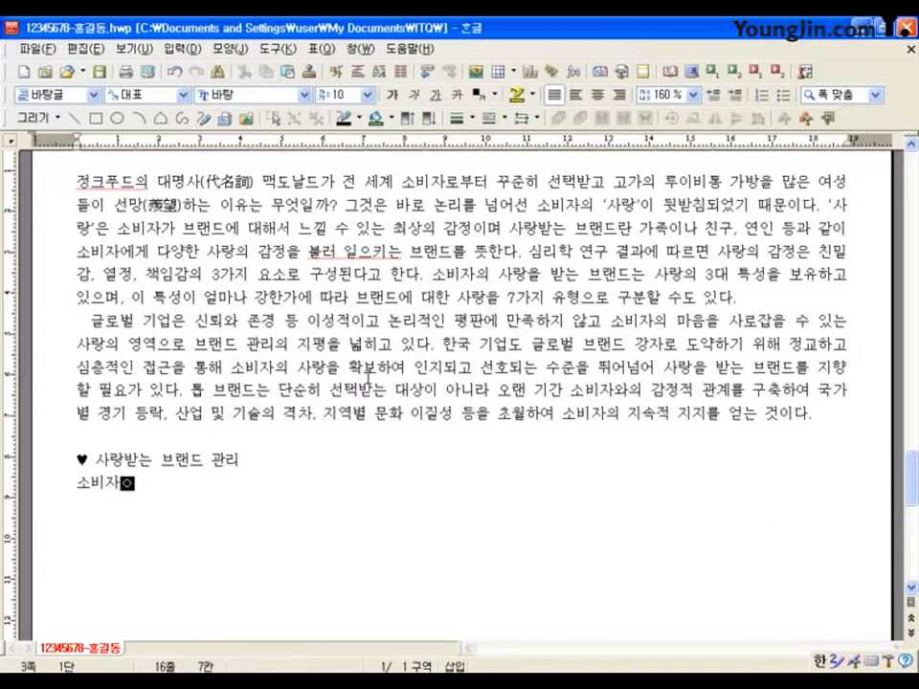
text(-브랜드 관계의 발전)
key(Return)
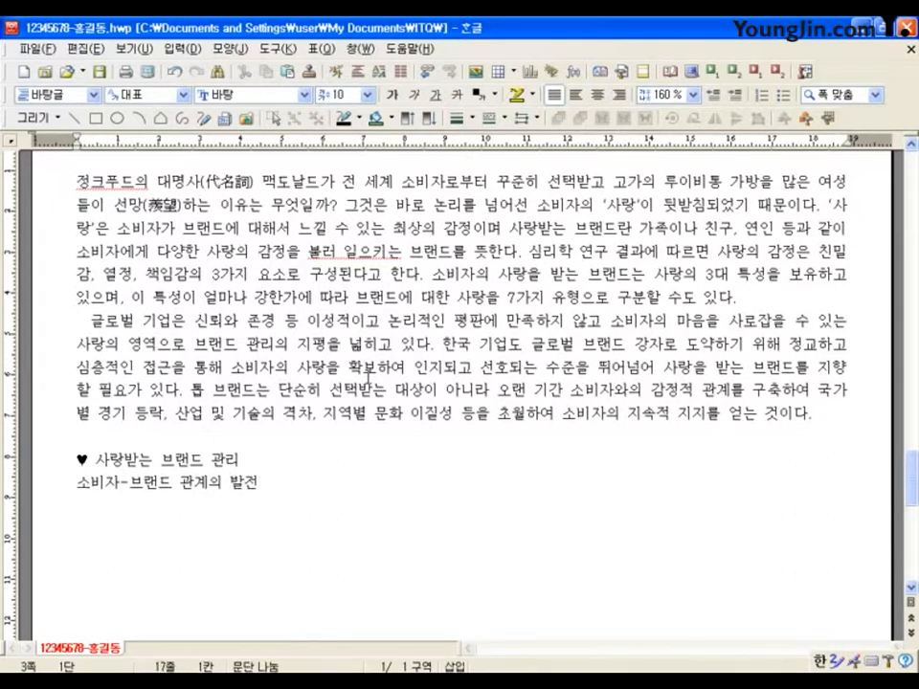
text(이성적 범)
text(계의 발전 : 인지->신뢰->존경->사랑)
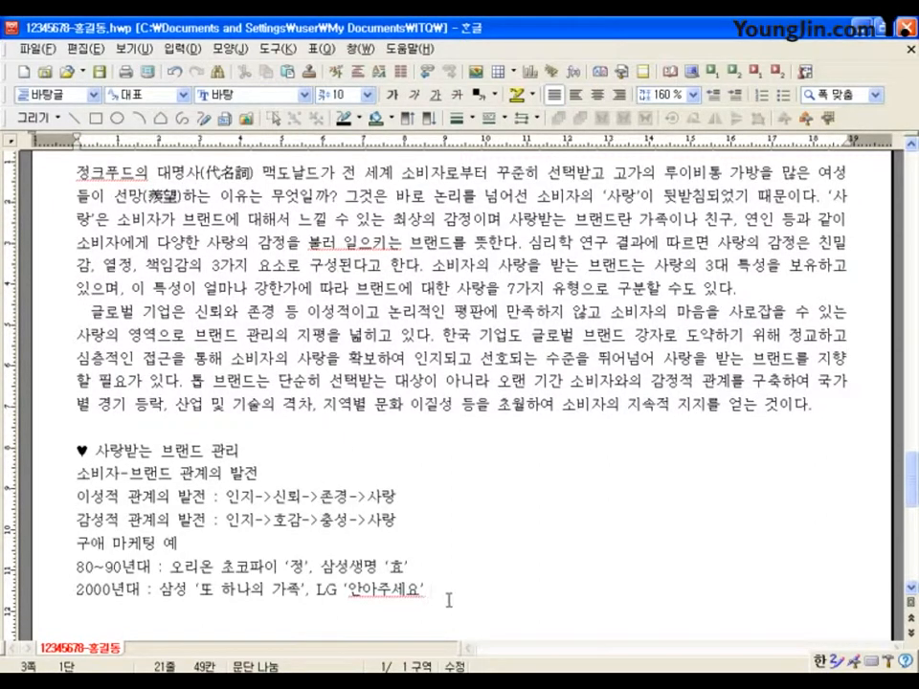
Add a blank line after the "2000년대" line and start a new line below it
drag(43, 473, 77, 600)
click(268, 566)
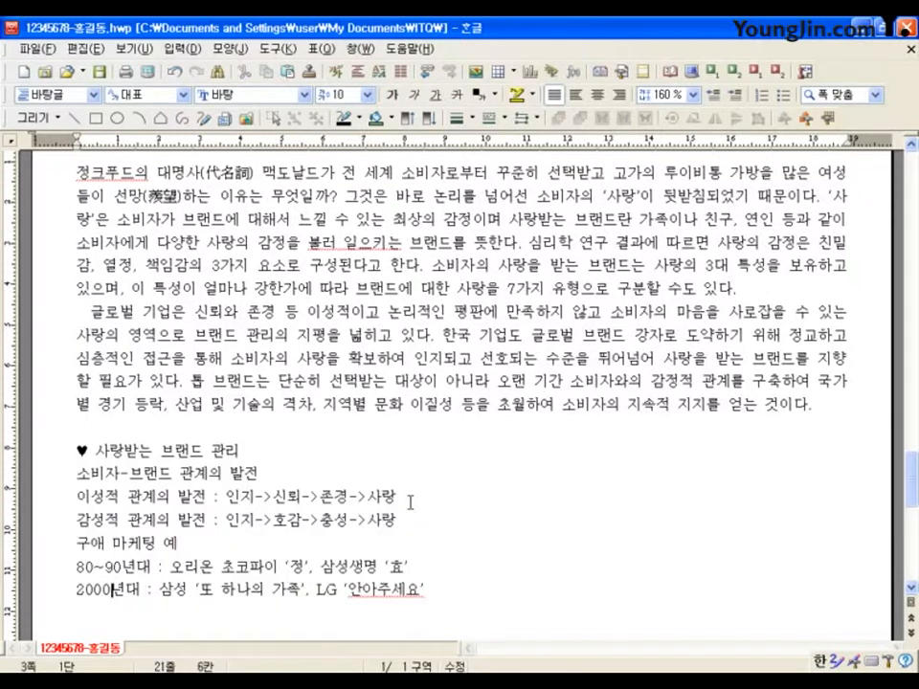
click(483, 598)
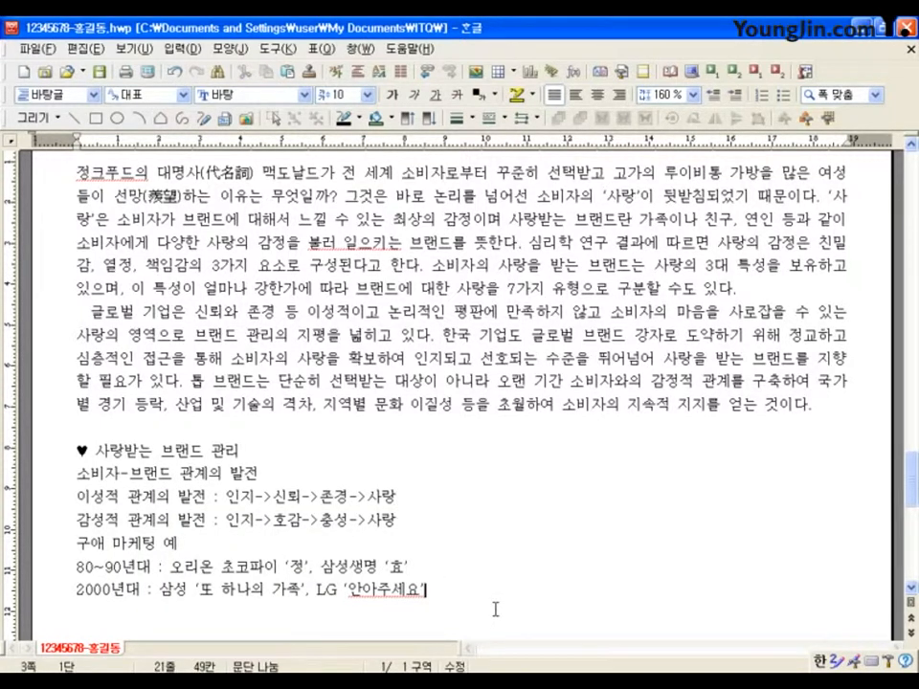
key(Return)
key(Return)
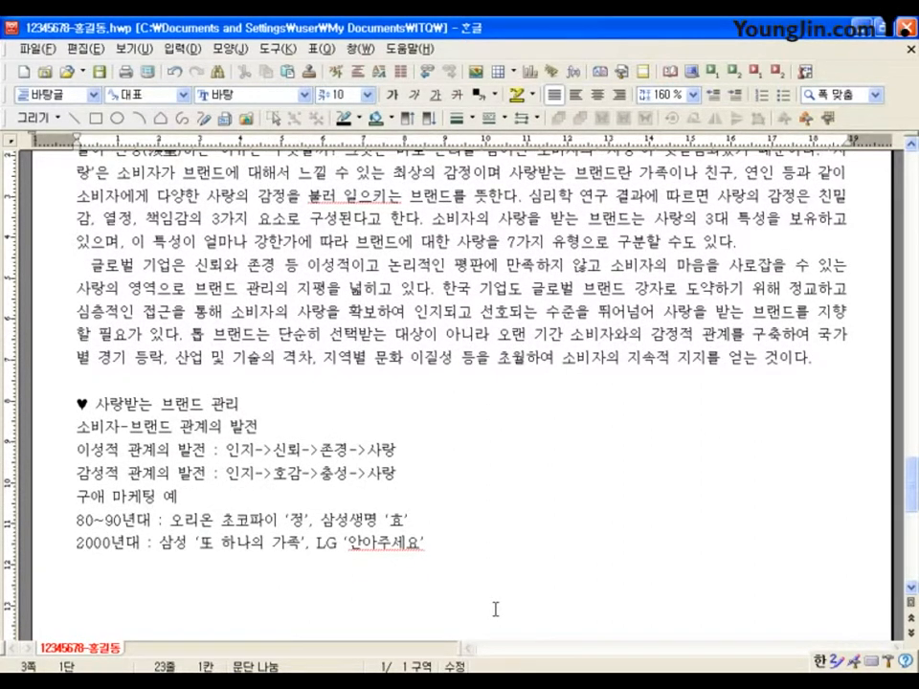
Insert the filled heart ♥ from the HNC character table's 전각 기호(일반) set on the new line
right_click(90, 459)
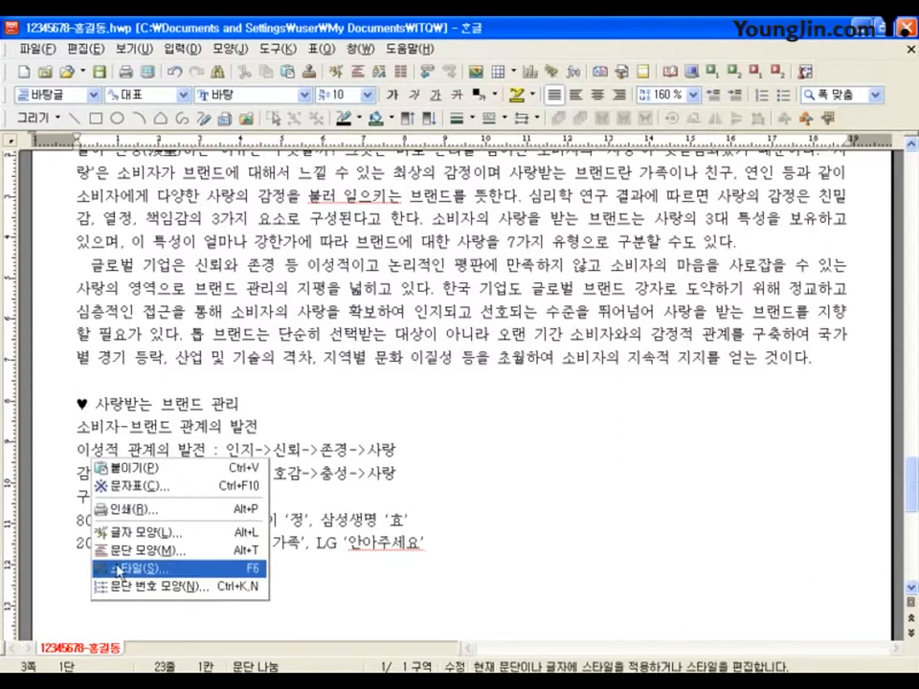
click(134, 485)
click(572, 447)
click(682, 201)
click(575, 447)
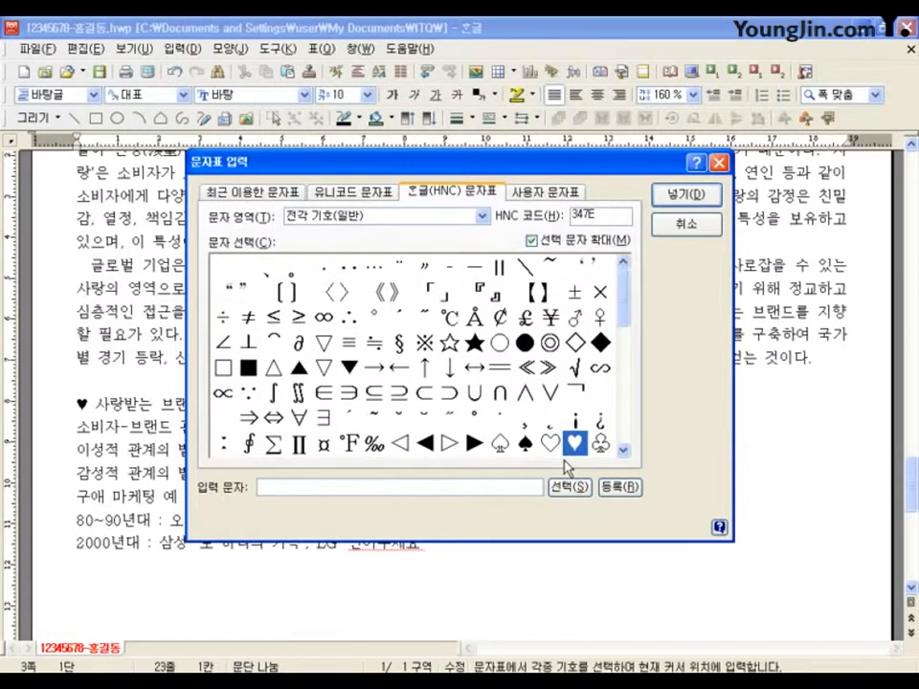
click(577, 444)
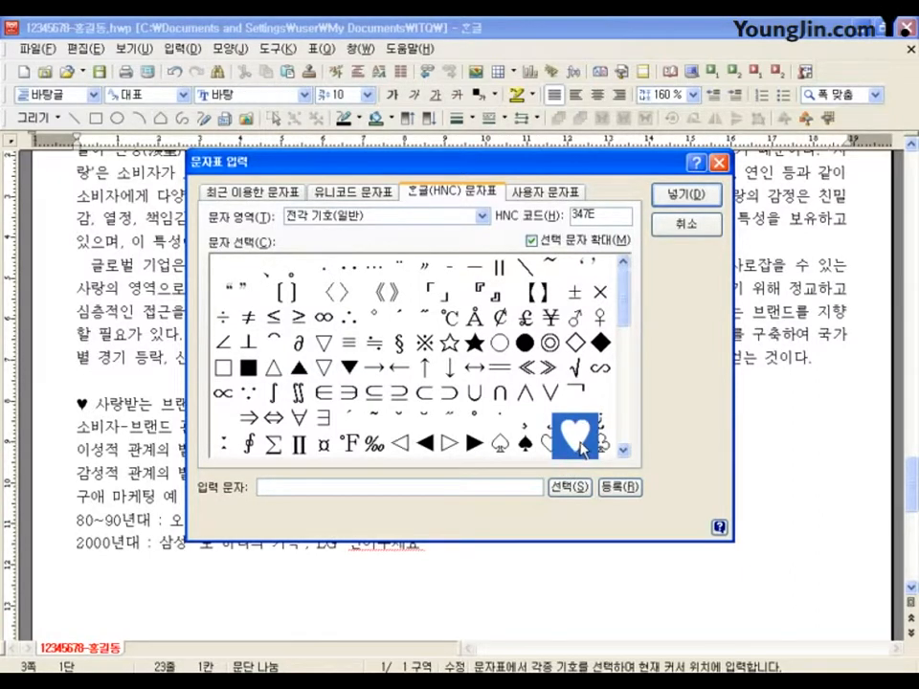
double_click(577, 444)
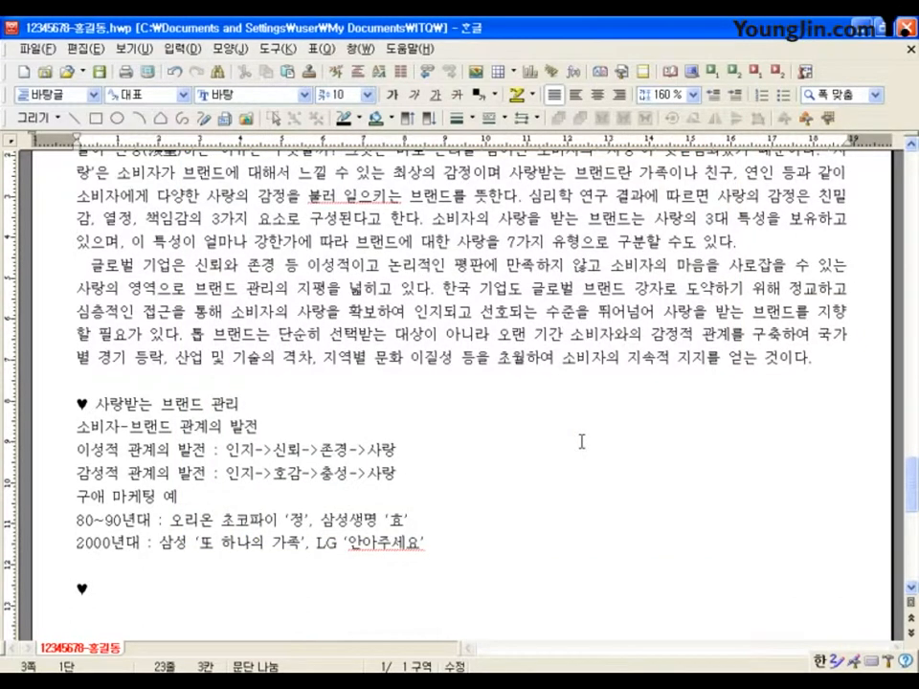
Enter the heading "사랑받는 브랜드의 관계 유형" after the second heart and start a new line below it
text(사랑받는)
text( 브랜드의 관)
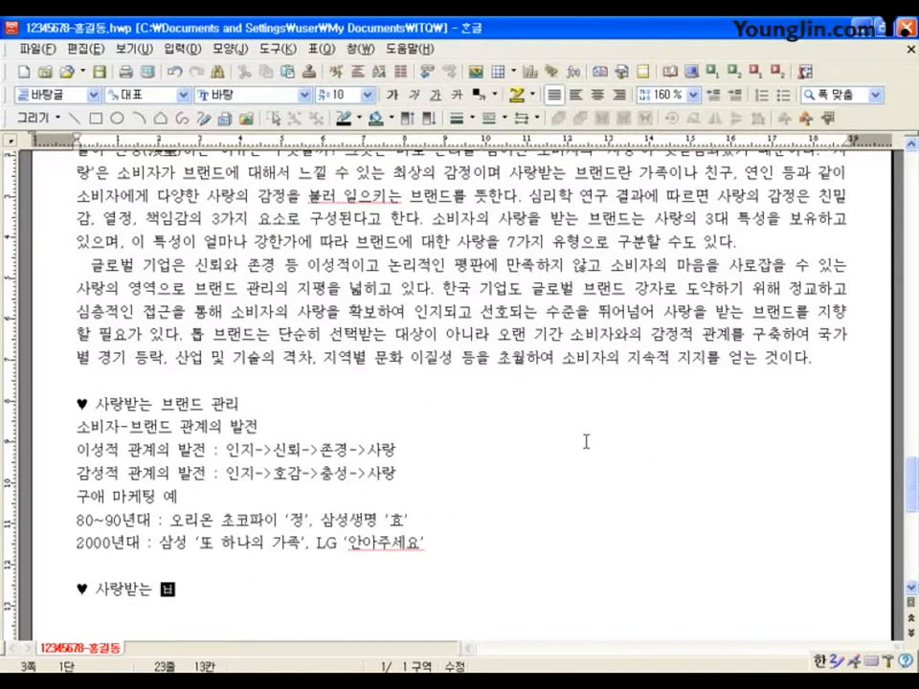
text(계 유형)
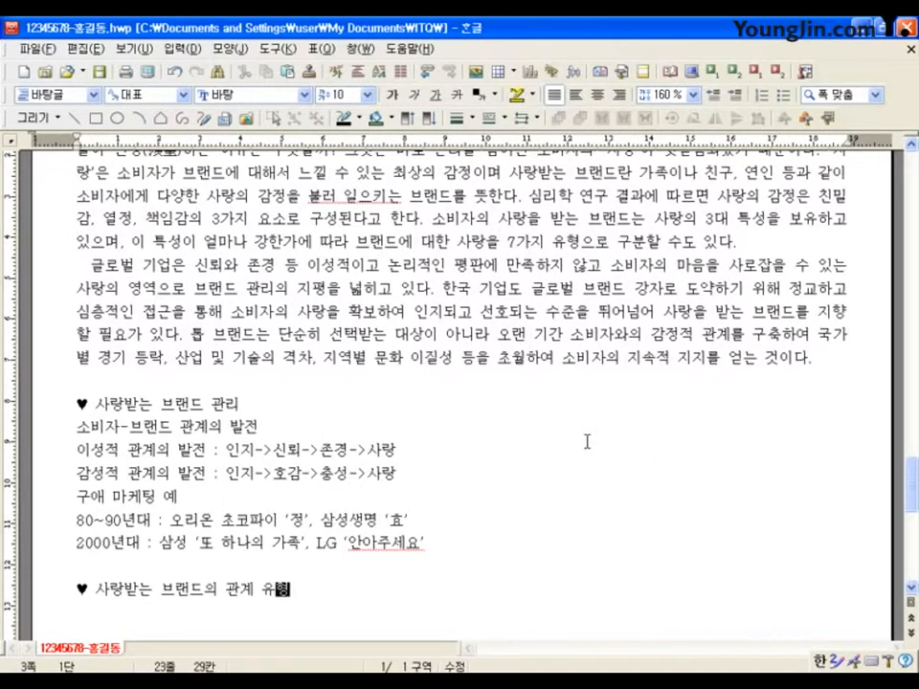
key(Return)
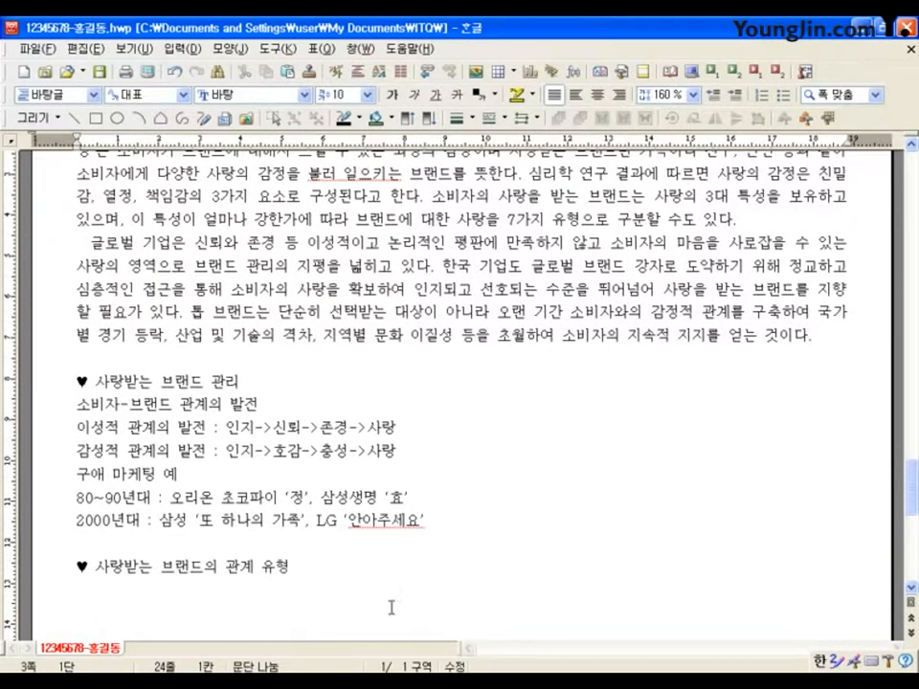
Insert a table with 7 rows and 6 columns below the "사랑받는 브랜드의 관계 유형" heading and save the document
scroll(363, 567, down, 2)
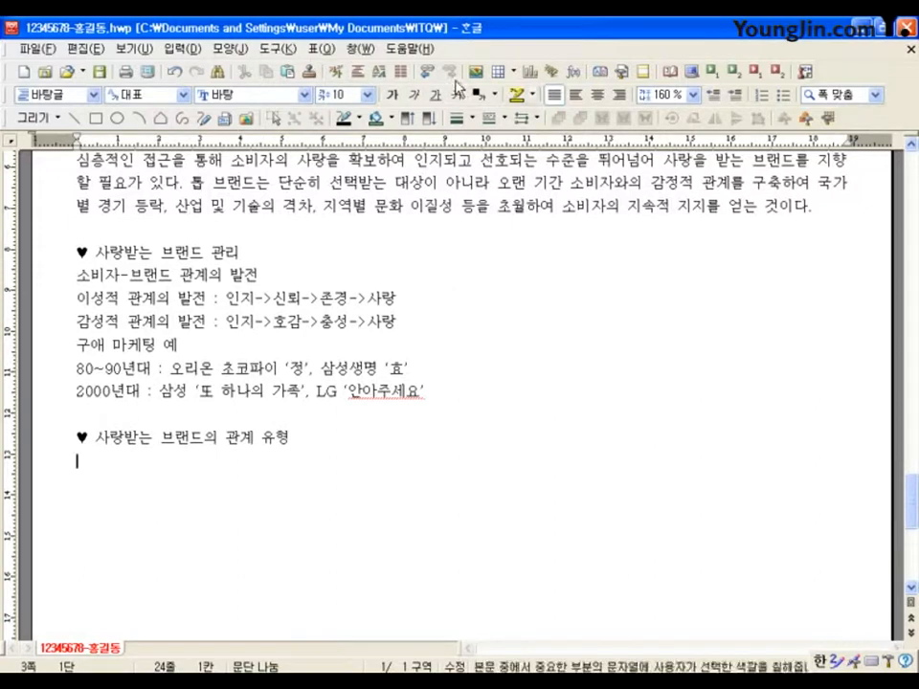
click(498, 71)
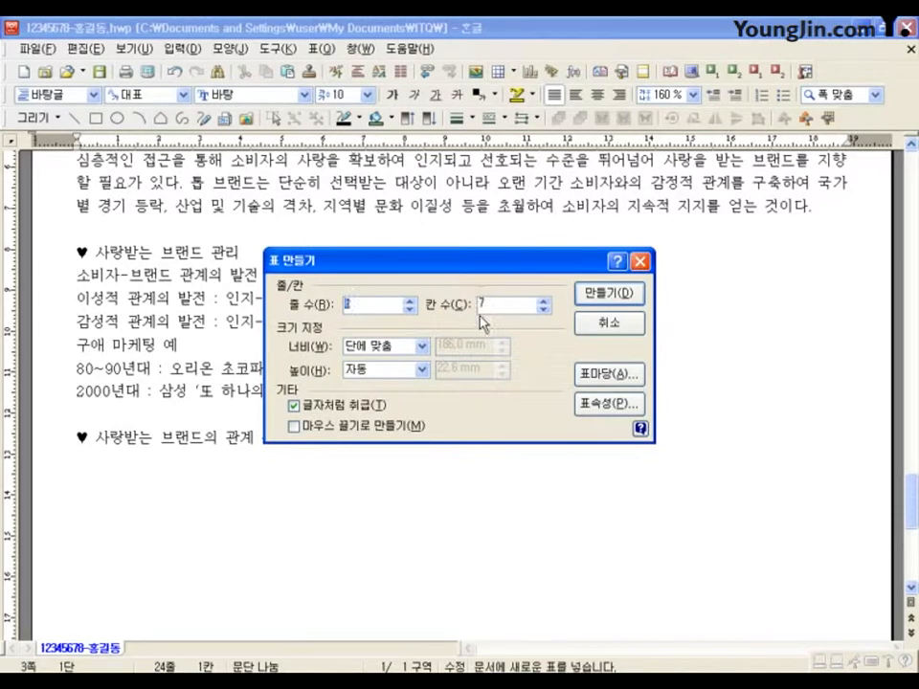
text(2)
text(7)
key(Tab)
text(6)
click(595, 293)
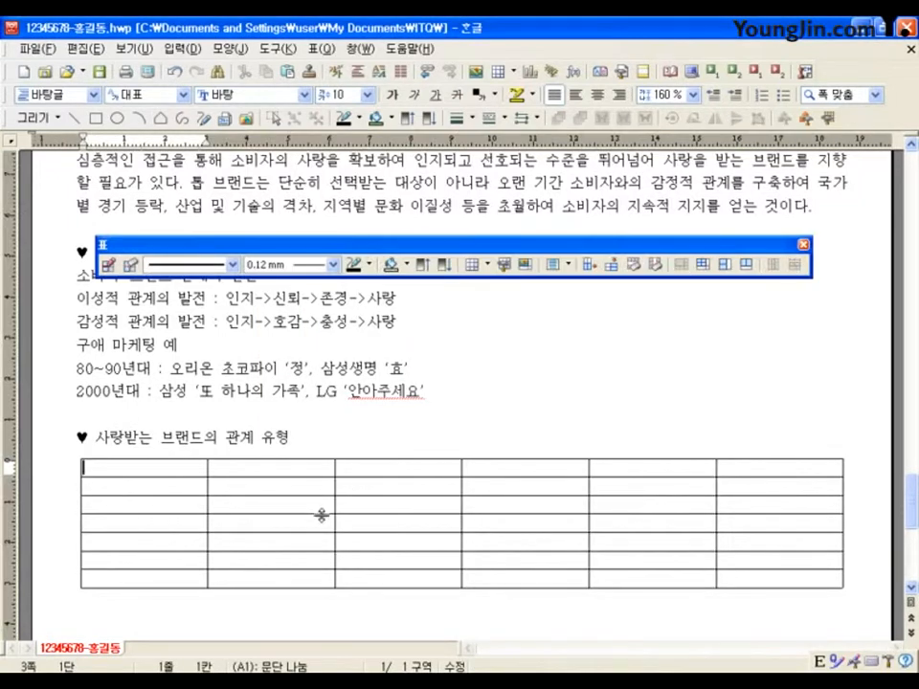
scroll(542, 560, down, 1)
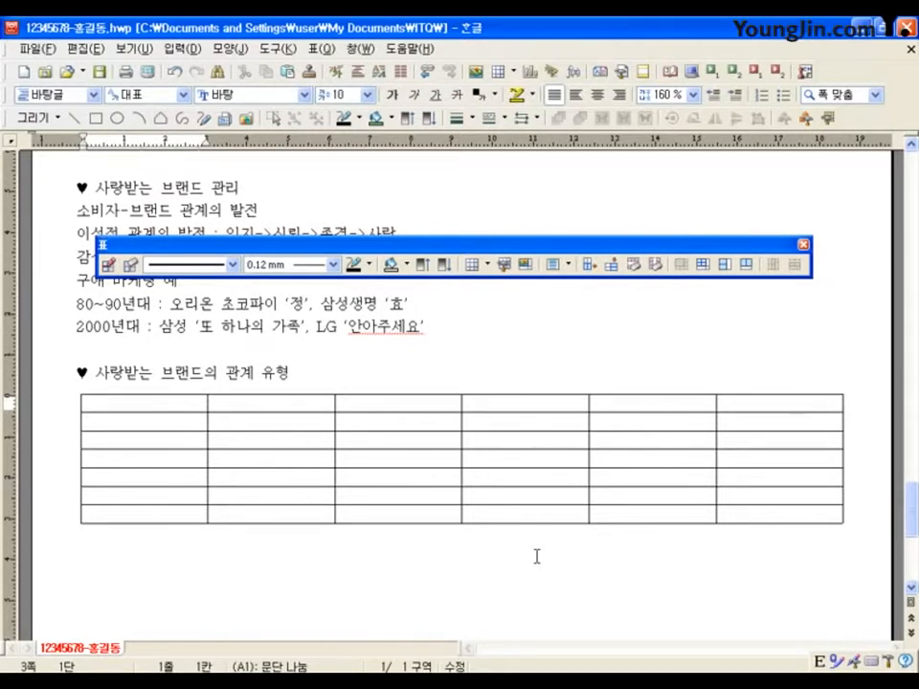
key(alt+s)
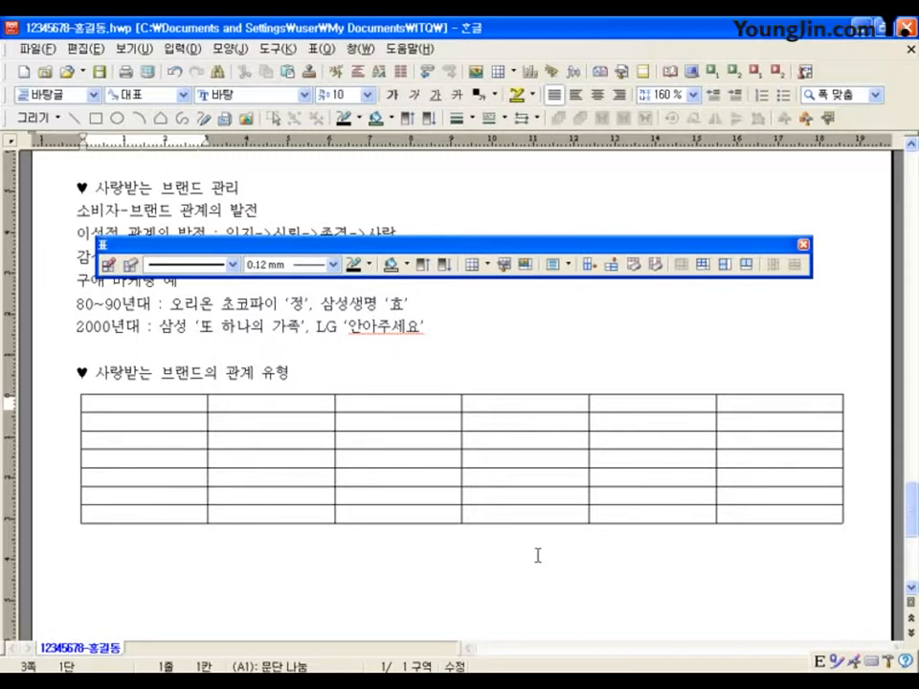
Narrow all columns of the table slightly so the whole table is less wide than the text area
drag(172, 400, 779, 513)
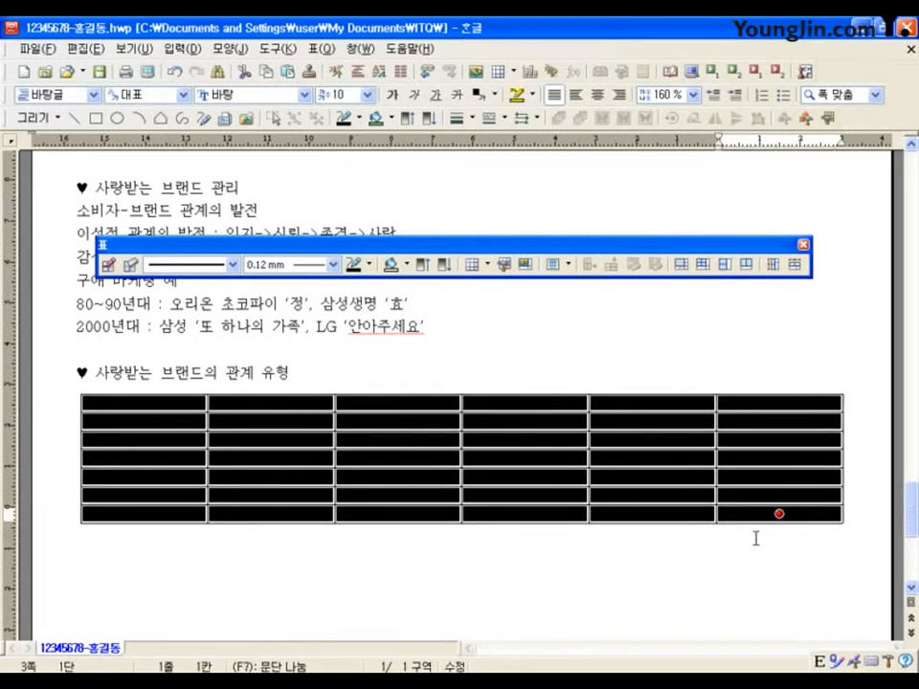
key(ctrl+Left)
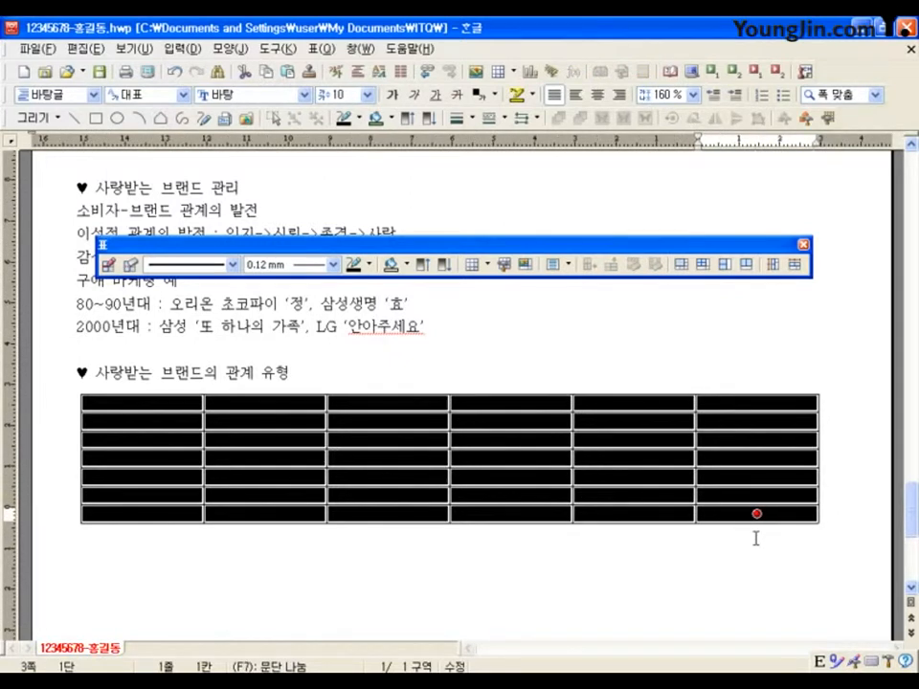
click(857, 520)
Merge the seven cells of the table's first column and enter "유형", "및", "강한", "사랑", "특성" on separate lines
drag(165, 406, 142, 514)
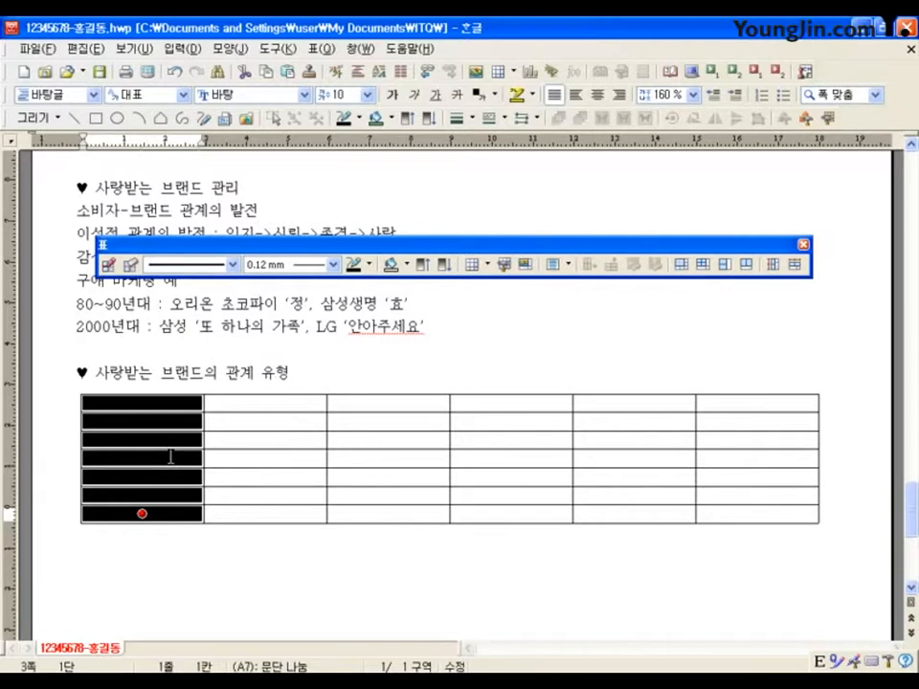
drag(287, 247, 244, 337)
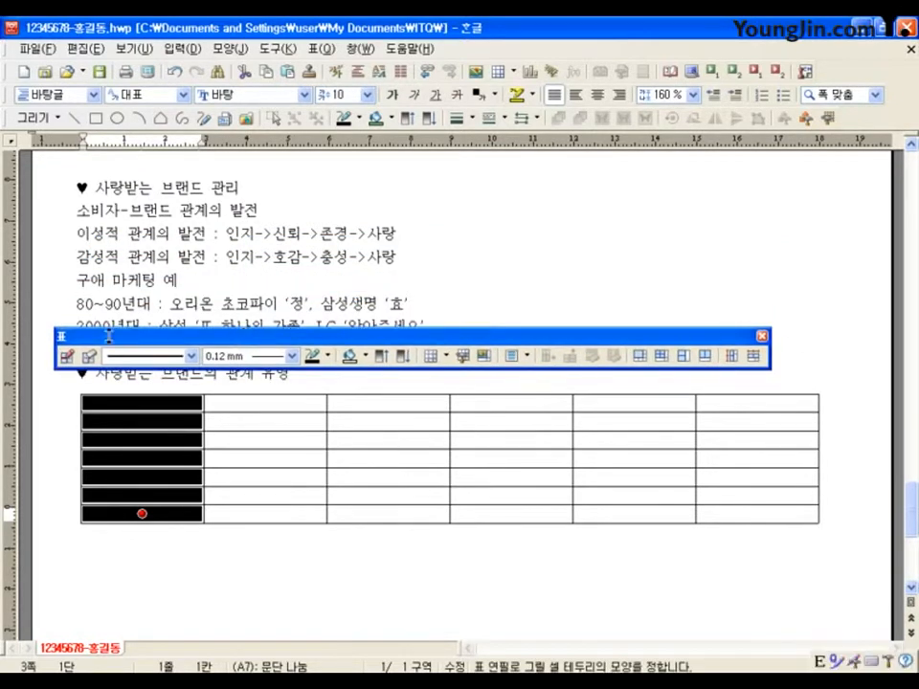
click(639, 356)
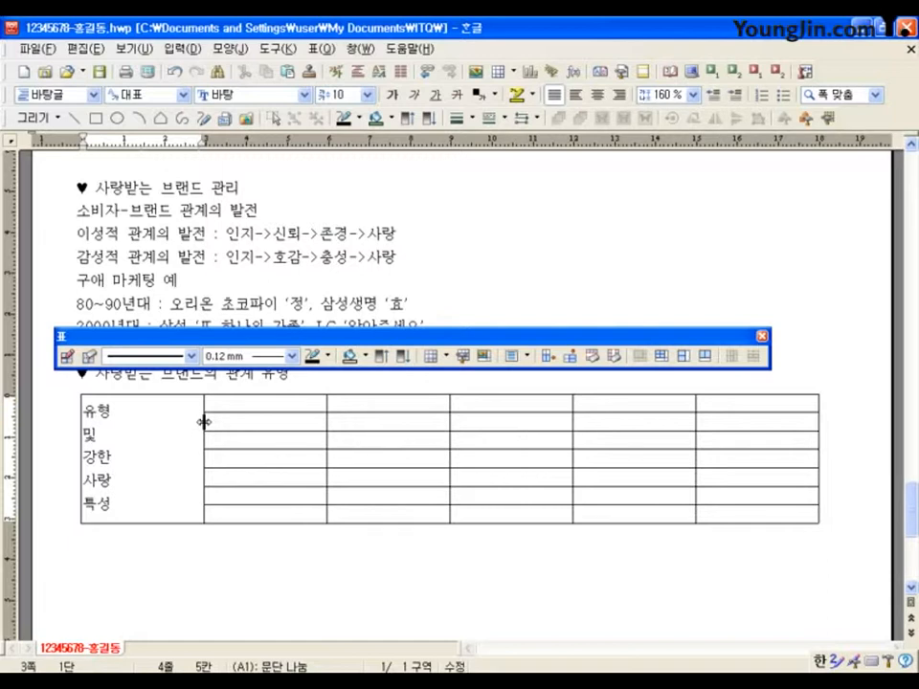
Shift the table's inner column borders to narrow the first five columns and leave the last column widest
drag(205, 424, 134, 424)
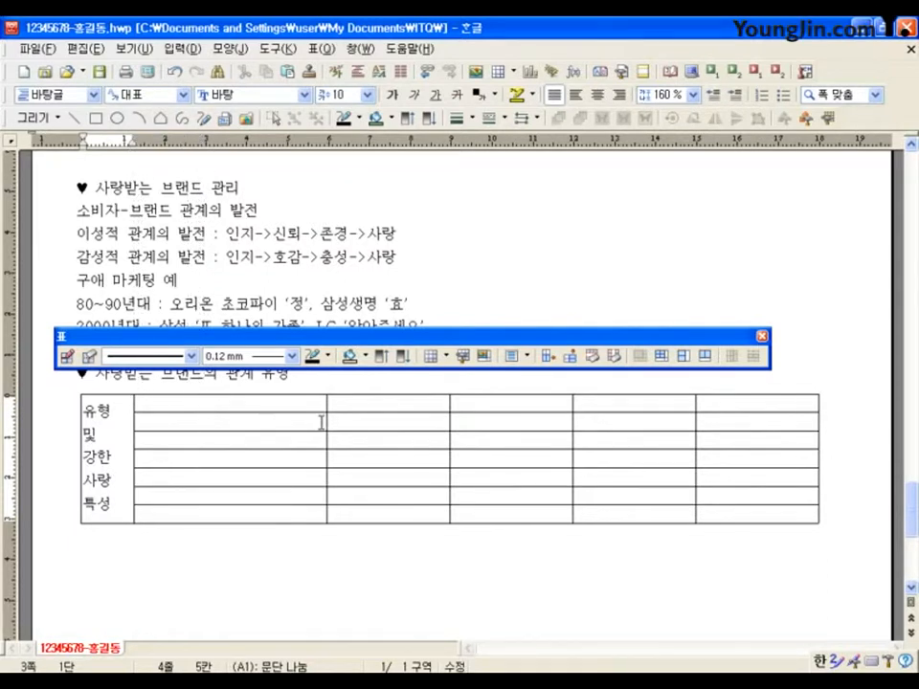
drag(327, 421, 249, 420)
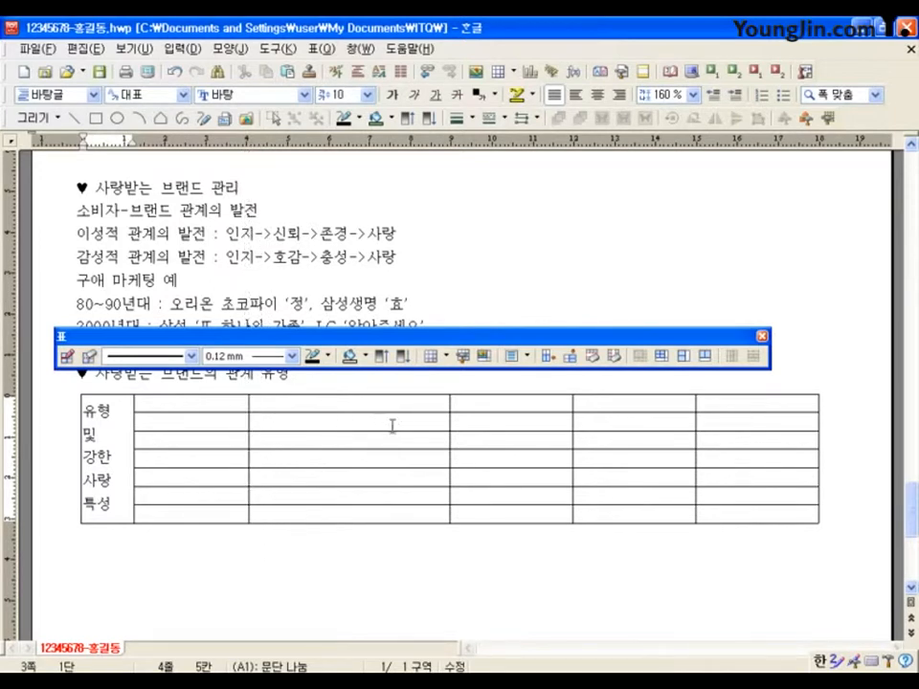
drag(449, 420, 376, 421)
drag(571, 418, 435, 422)
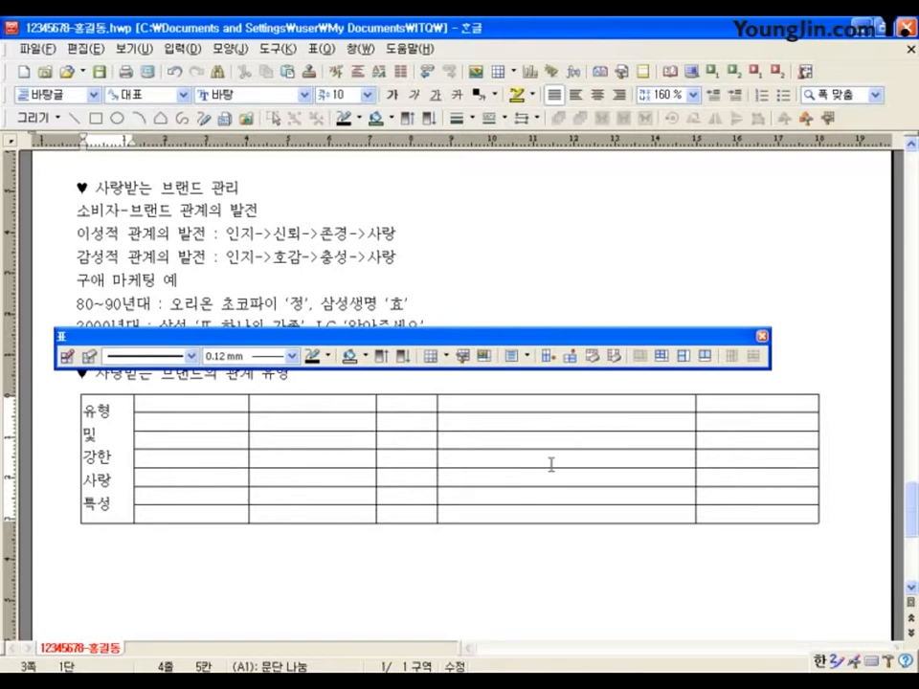
drag(696, 421, 535, 424)
Fill the remaining table cells with the love types, traits, brands and images, from "소꼽친구 사랑" to "지속적인 신화 창조자"
click(226, 404)
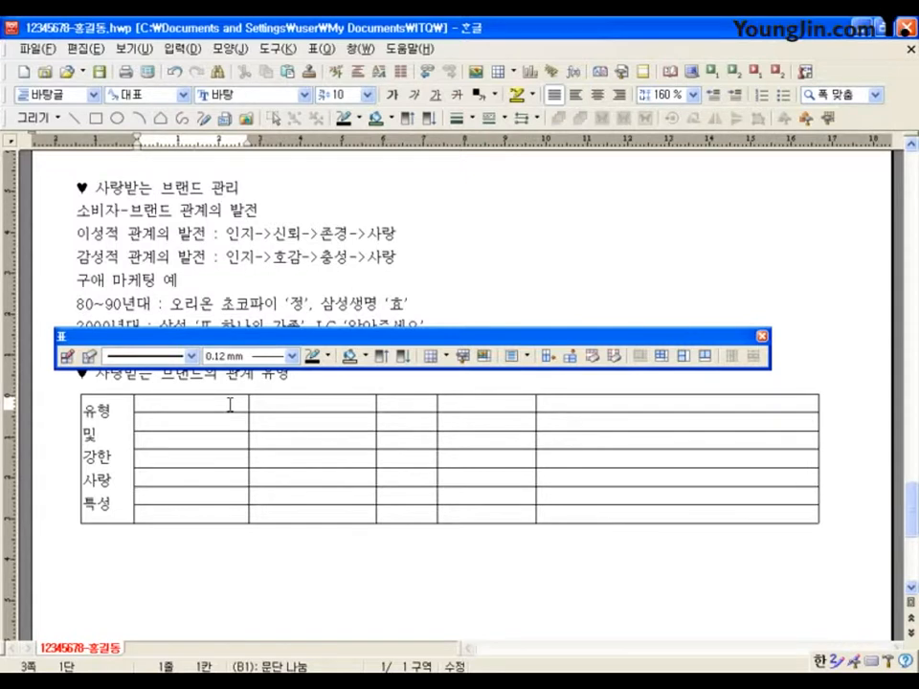
text(소꼽친구 사랑)
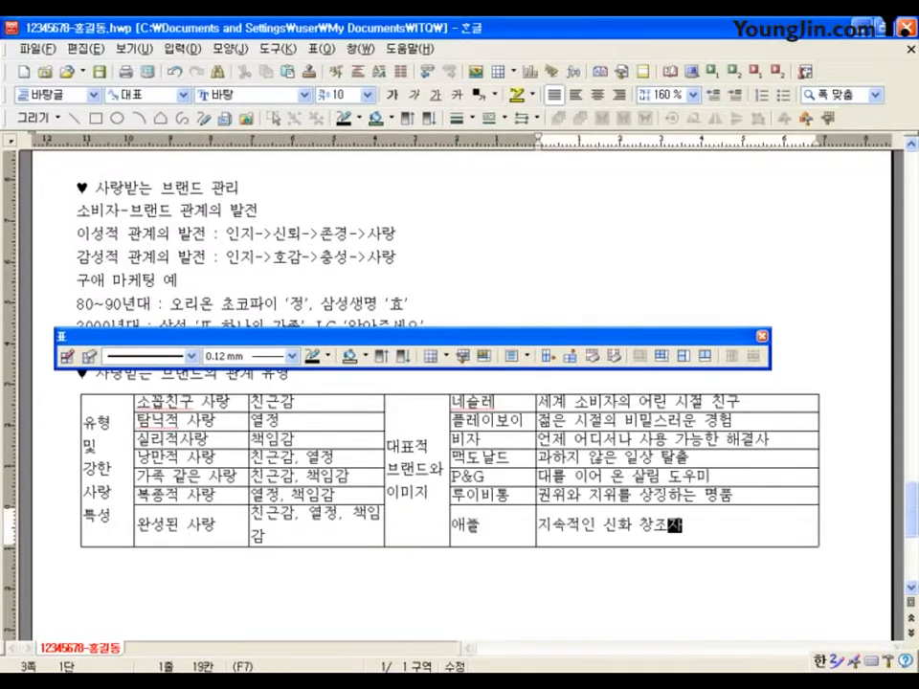
click(684, 524)
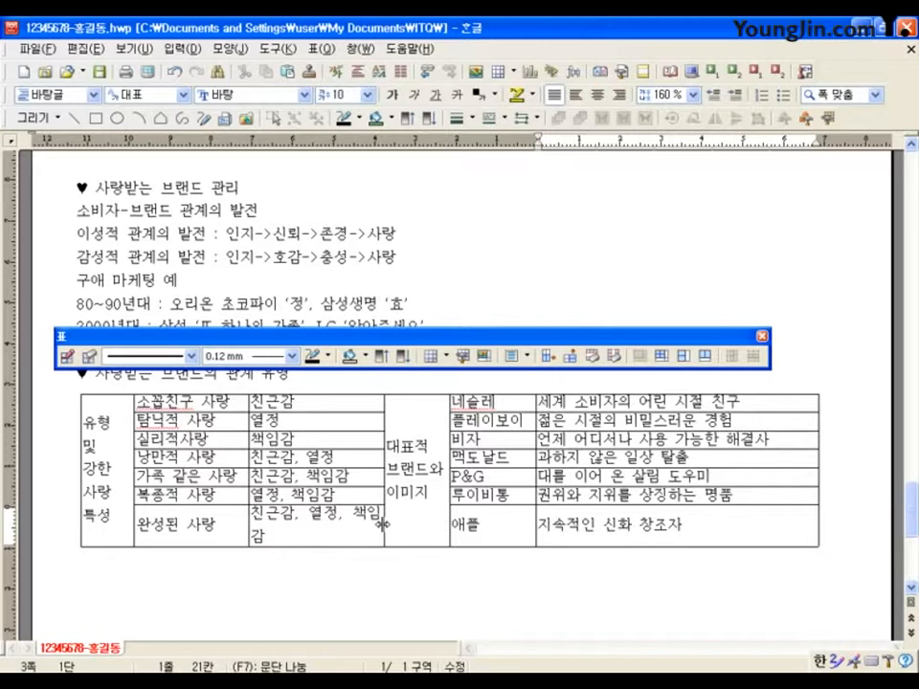
Adjust the borders after the third, fourth and fifth columns so "친근감, 열정, 책임감", "브랜드와" and "플레이보이" each fit on one line
drag(383, 523, 397, 530)
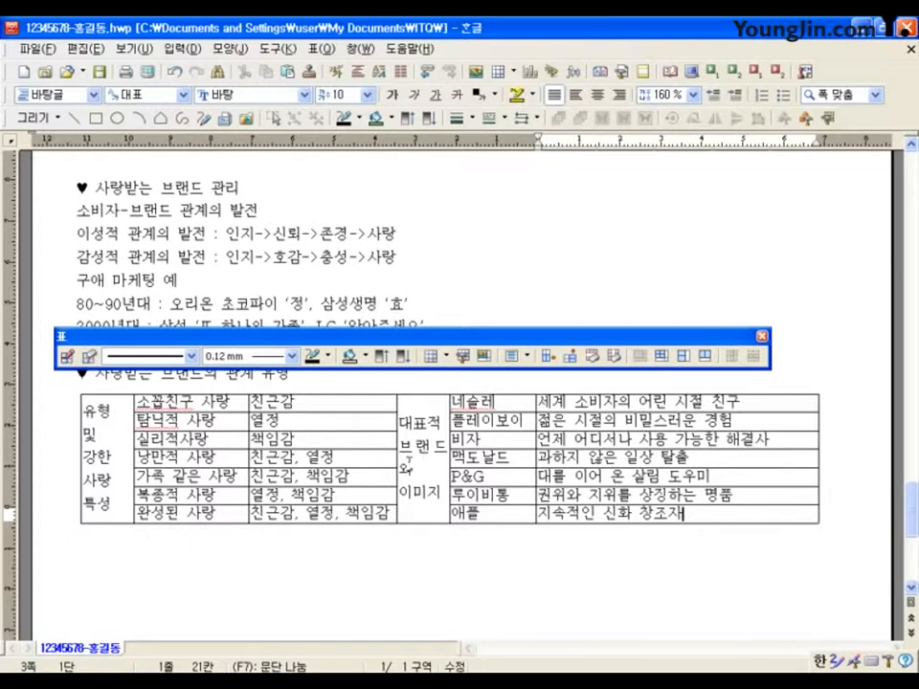
drag(450, 458, 462, 457)
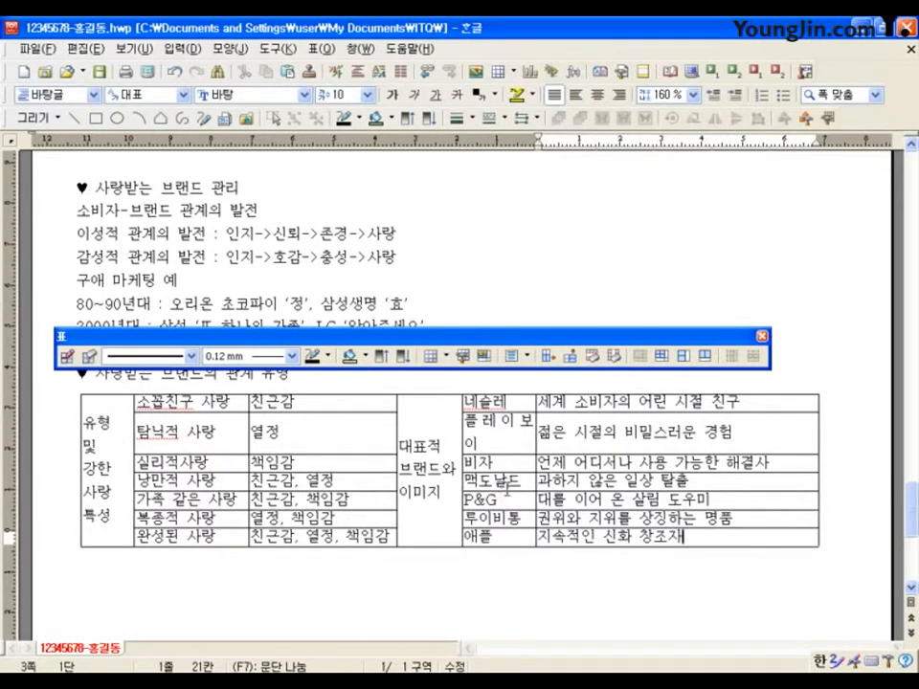
drag(537, 444, 554, 449)
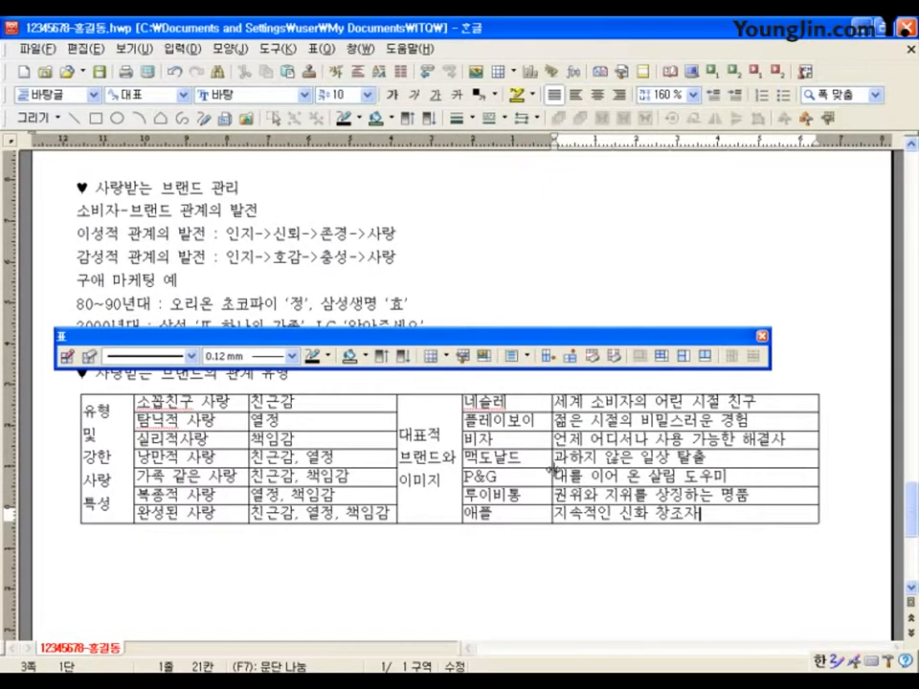
Enter the note "- 제품 특성과 고객 유형에 따라 최적의 사랑 유형이 결정되며 유형간 우열이 존재하는 것은 아님" below the table
click(484, 569)
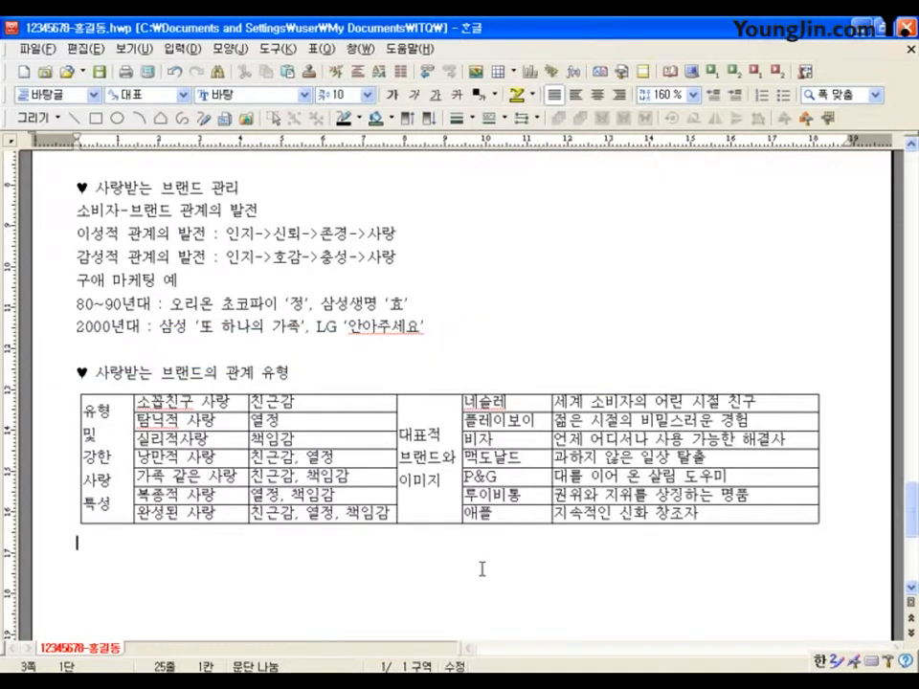
text(- 제)
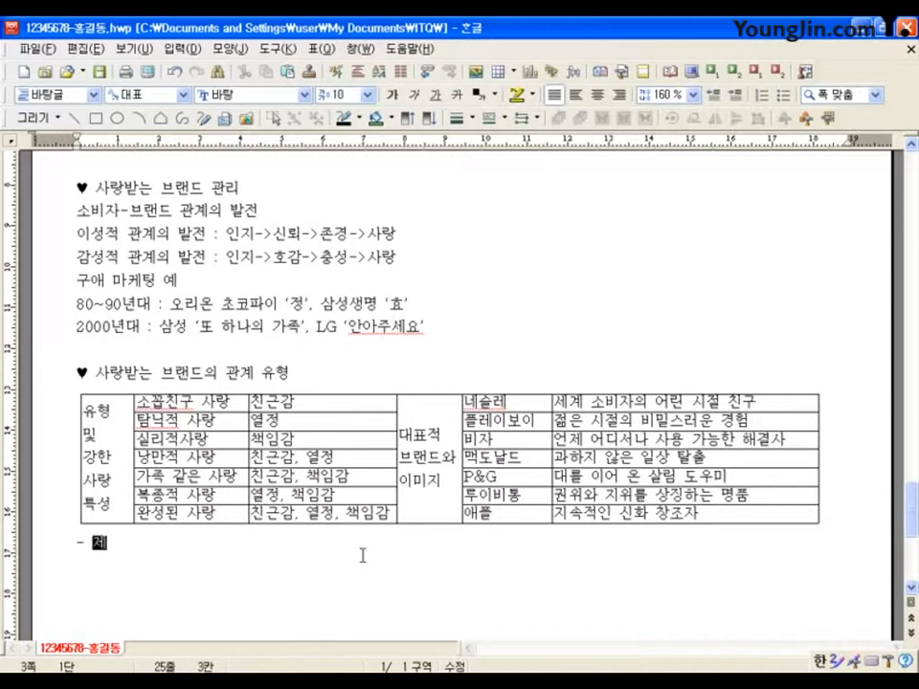
text(품 특성과 고객 )
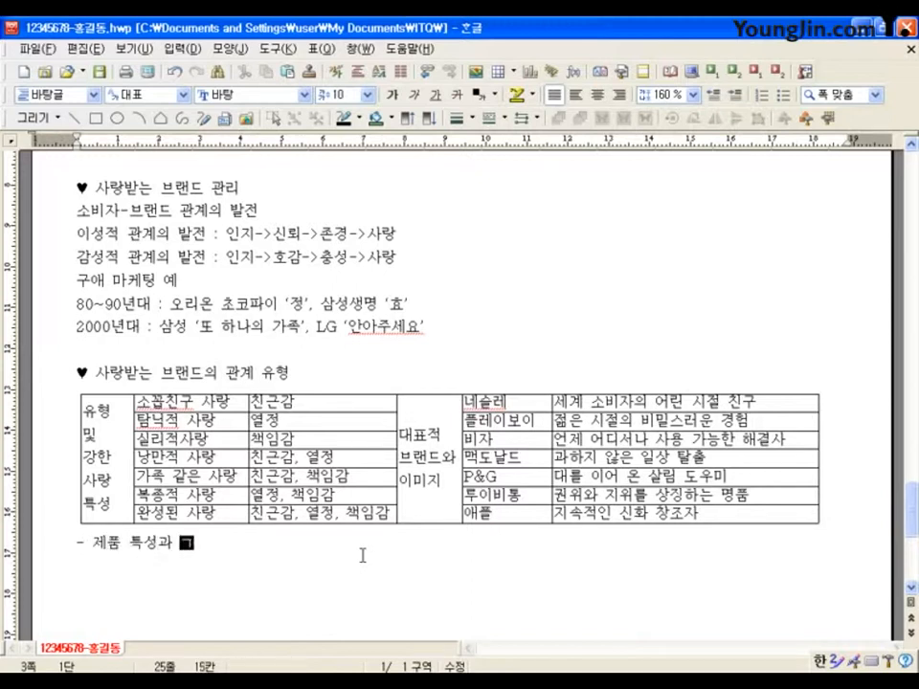
text(유형에 따라 )
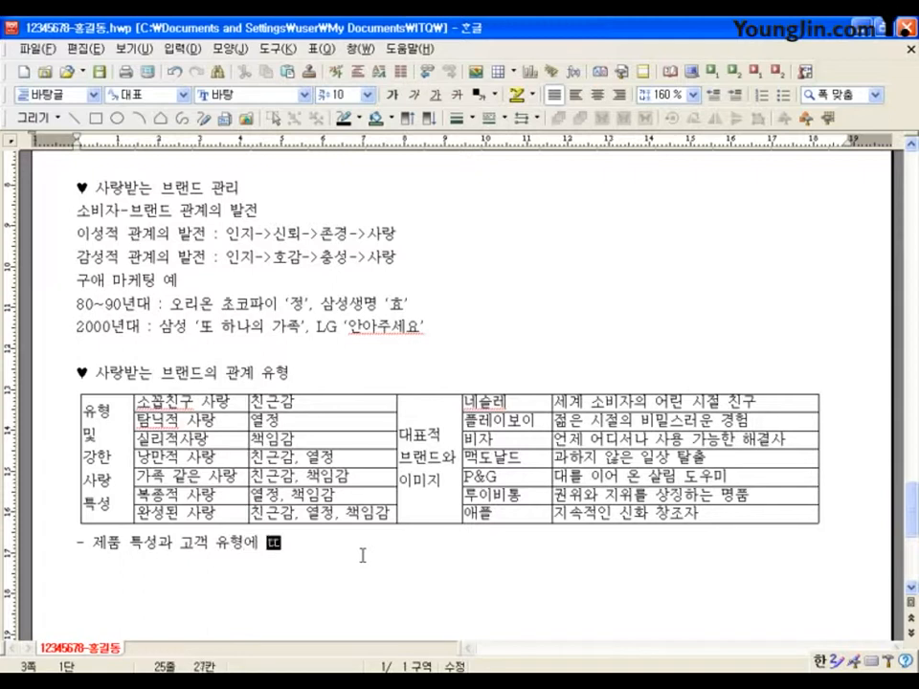
text(최적의)
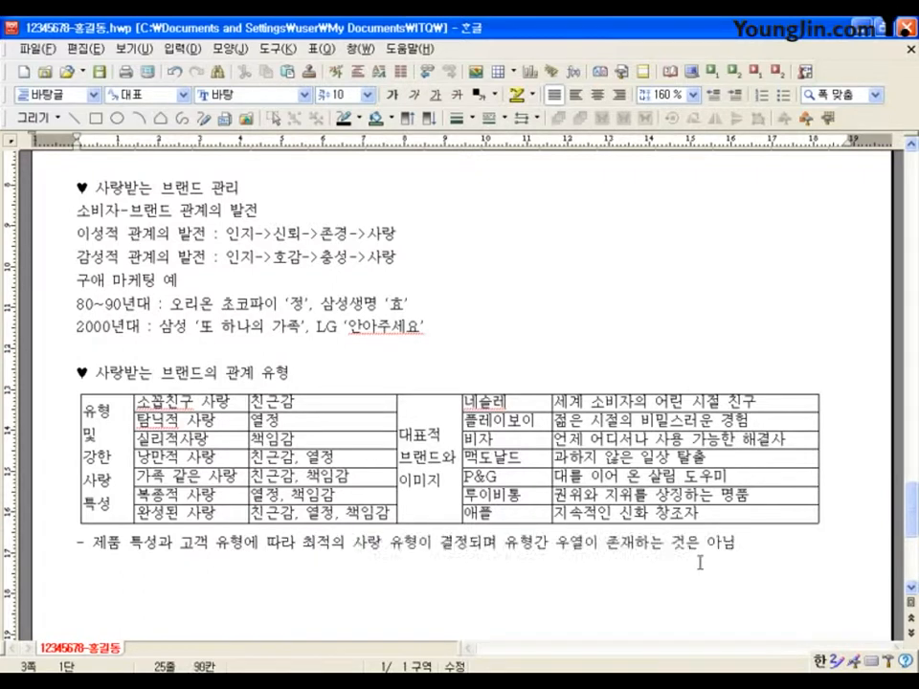
Add a blank line after the note and enter the closing line "브랜드마케팅 컨설턴트"
click(764, 551)
key(Home)
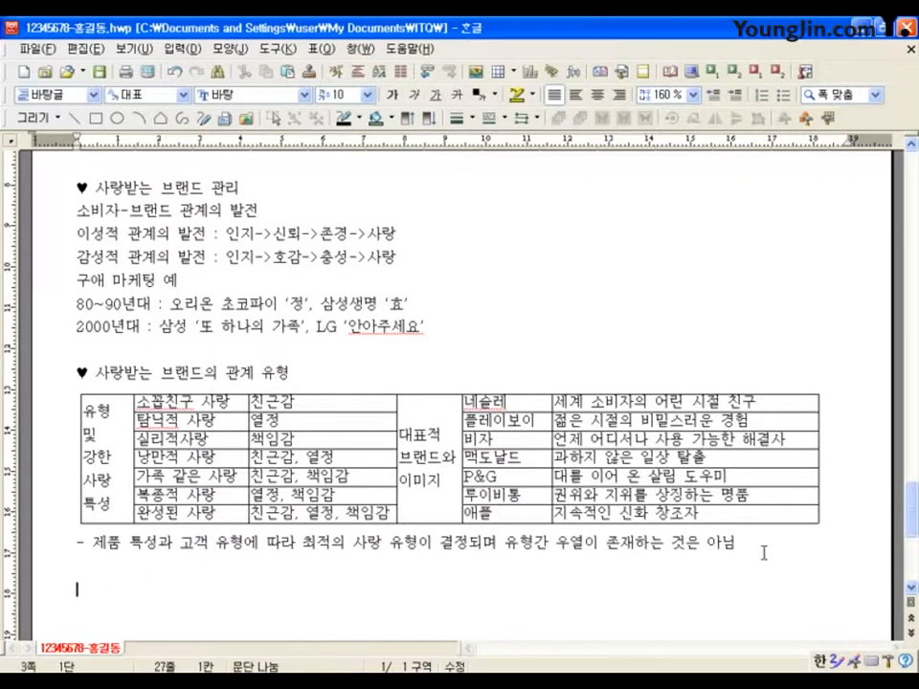
text(브랜드마케팅)
text( 컨설턴ㄷ)
text(ㅡ)
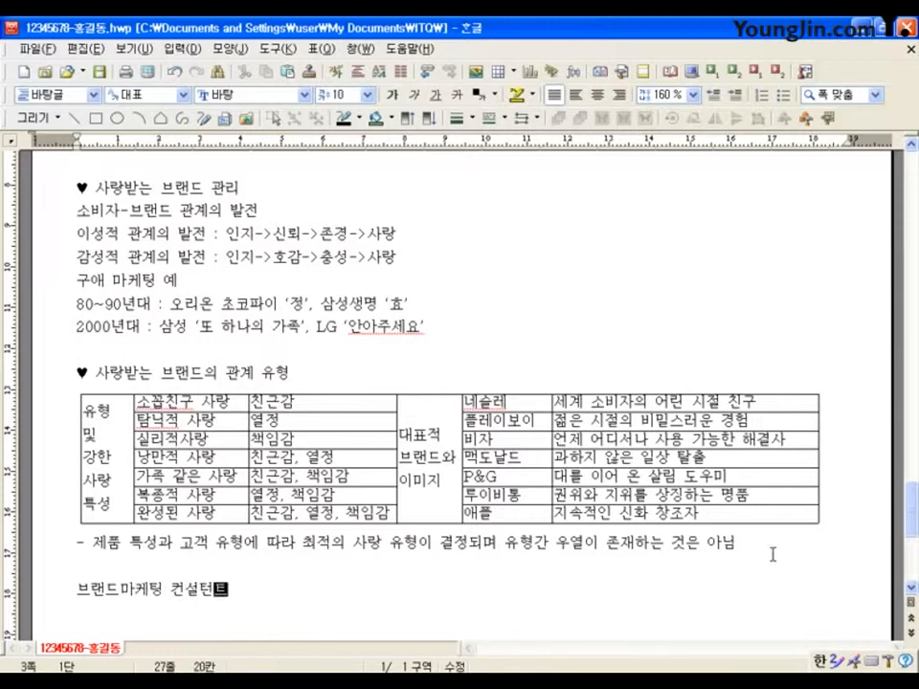
click(360, 608)
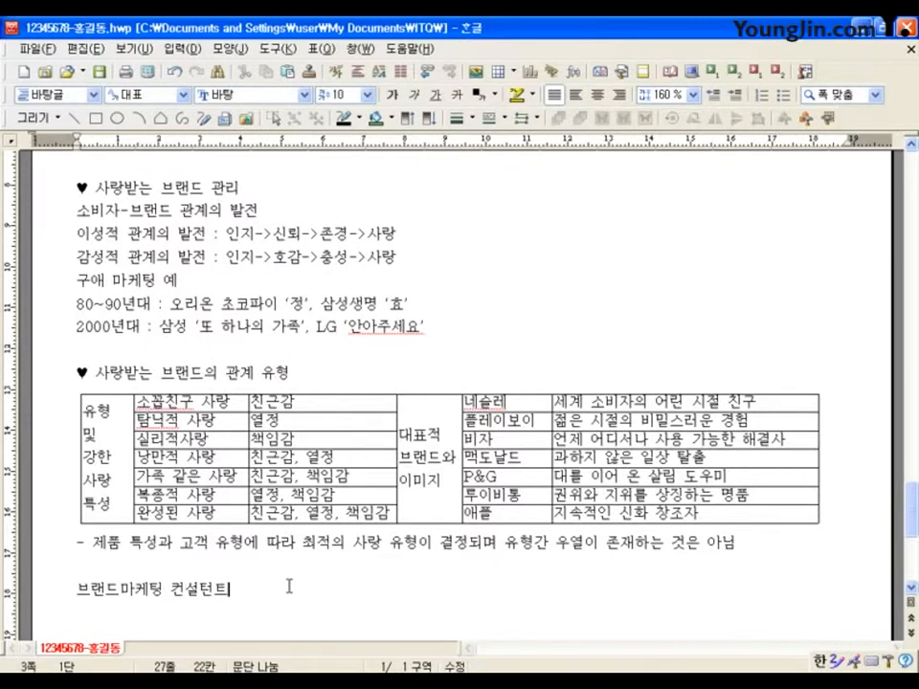
scroll(288, 586, up, 6)
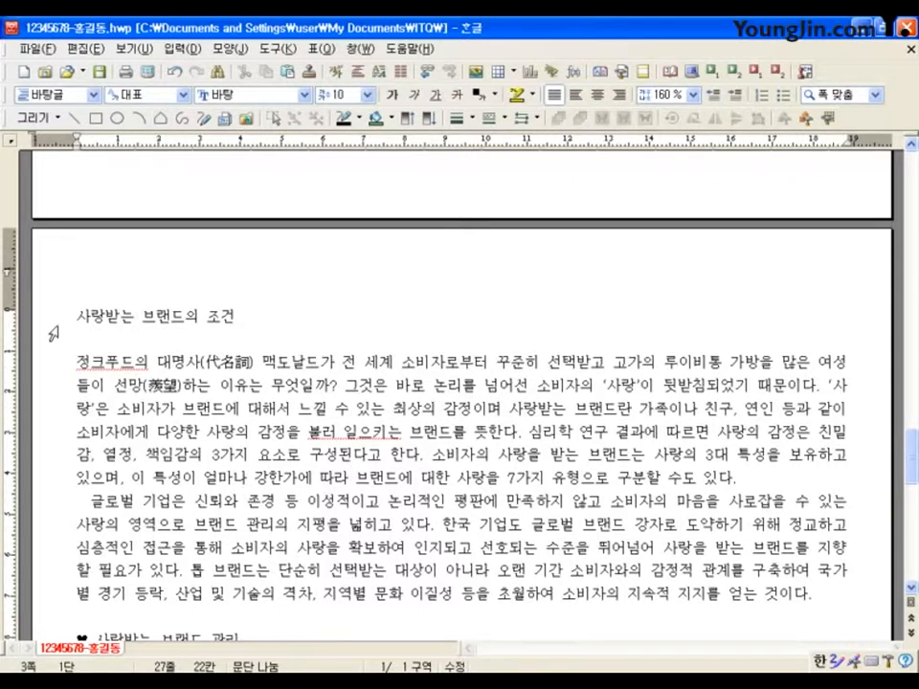
Create a header of the type 양 쪽 for the page that starts with "사랑받는 브랜드의 조건"
click(63, 318)
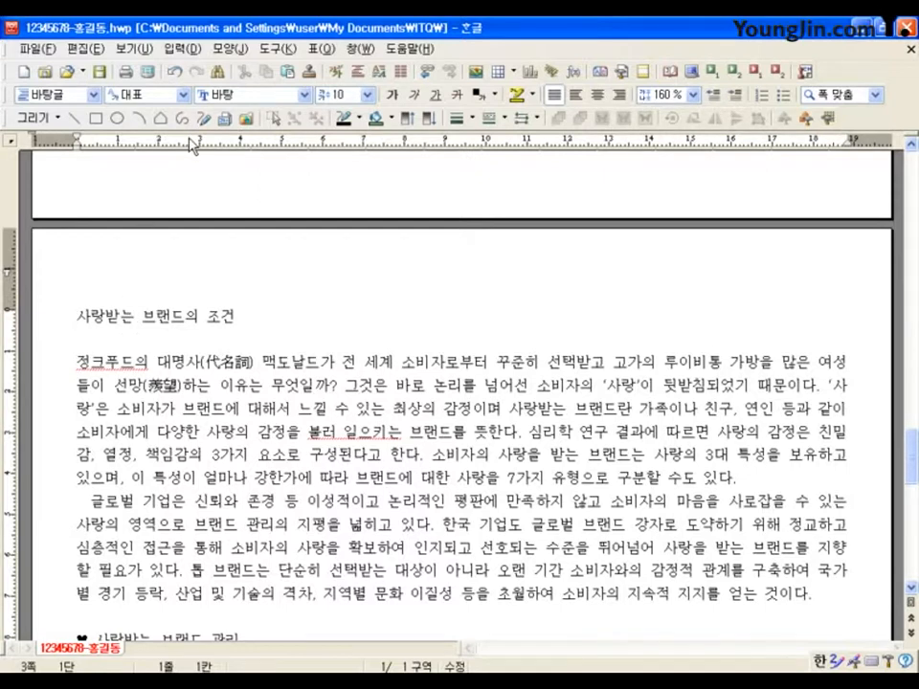
click(184, 50)
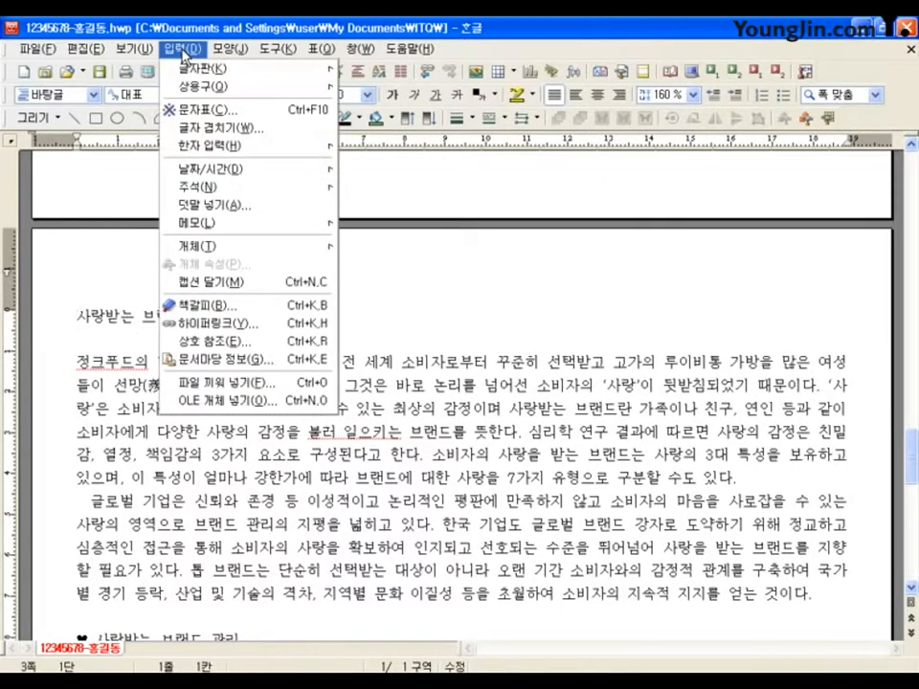
mouse_move(211, 56)
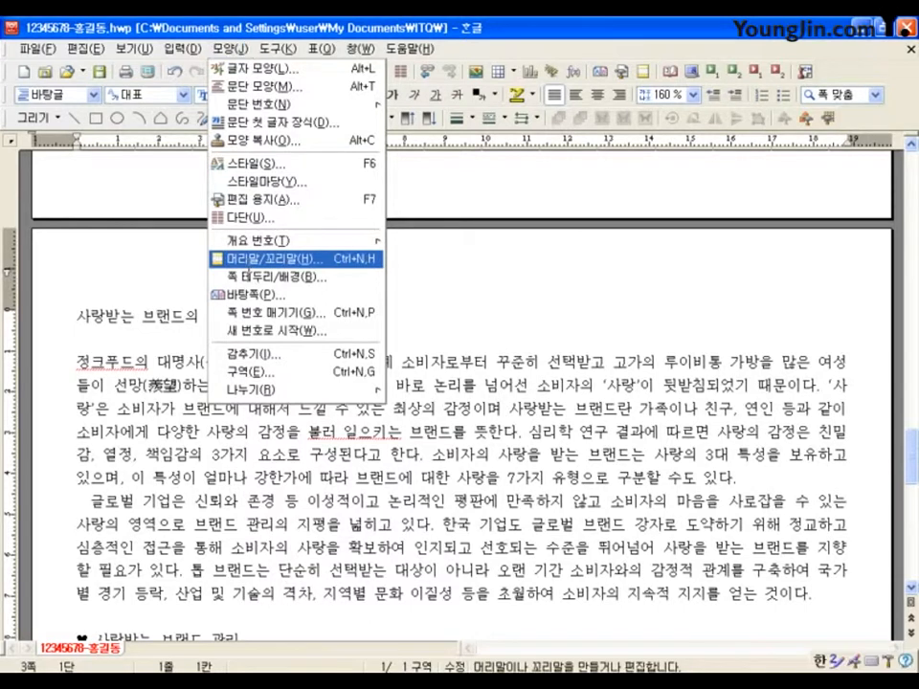
click(258, 258)
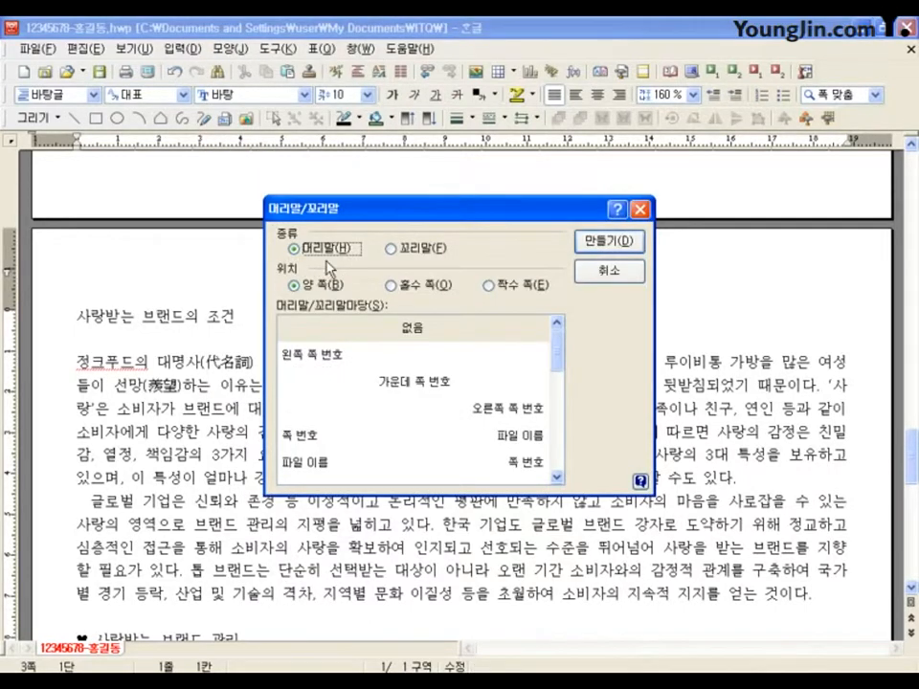
click(613, 242)
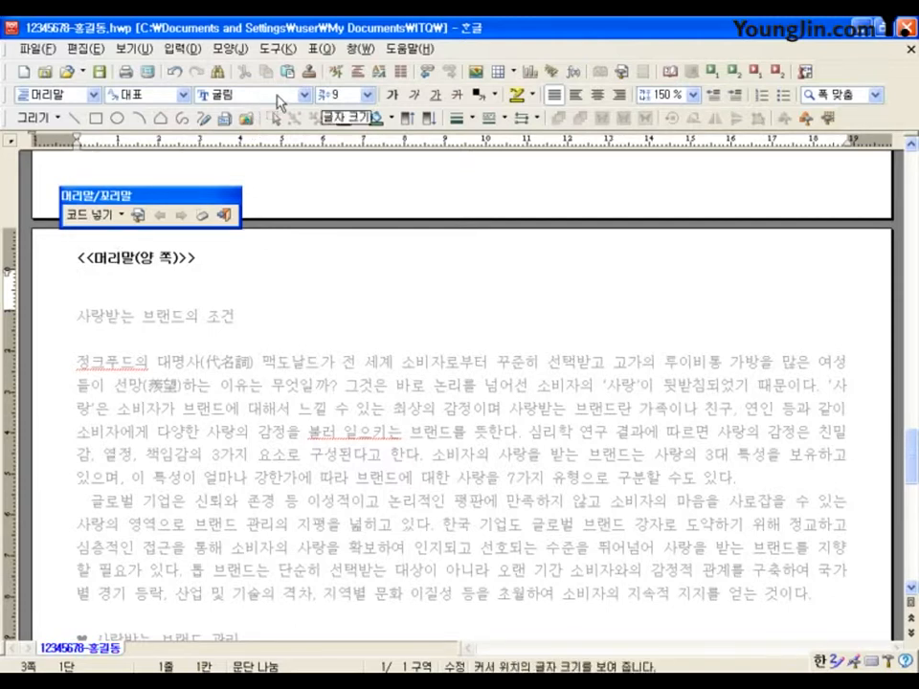
Set the header line to font size 10 and right alignment
click(367, 95)
click(346, 168)
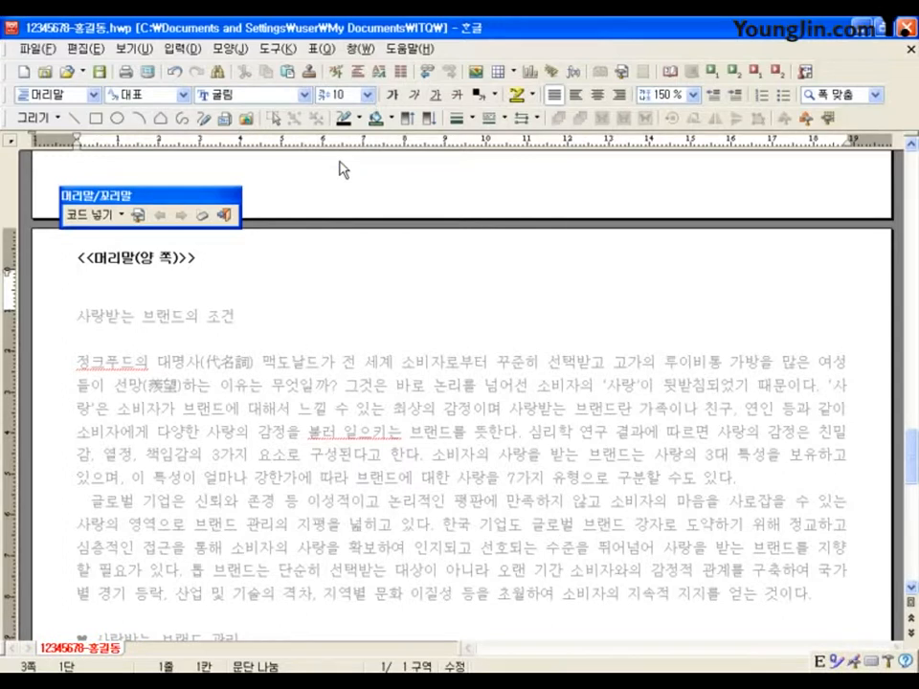
click(617, 97)
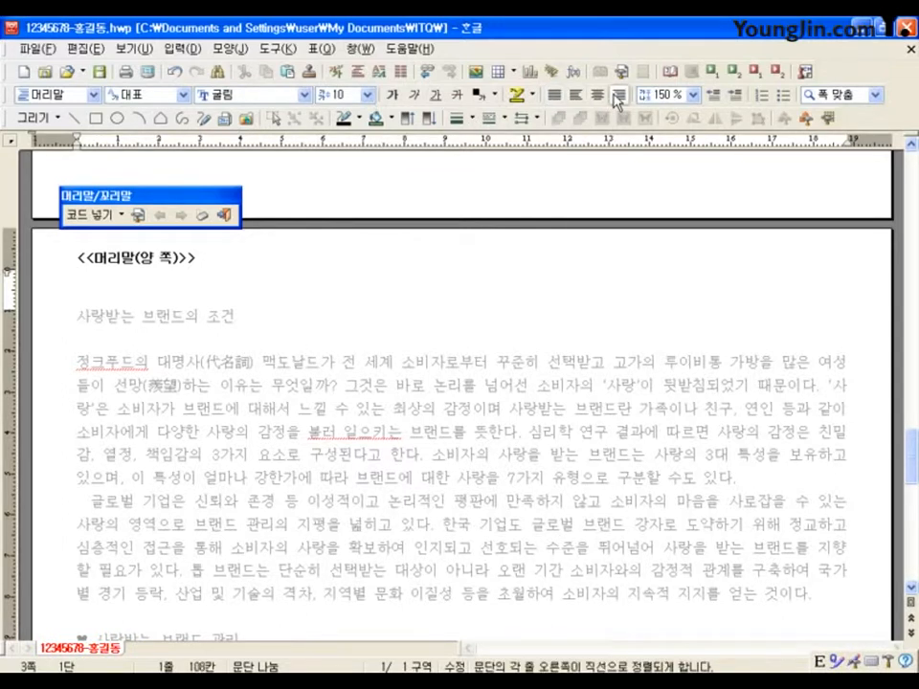
Enter "브랜드" as the header text and leave header editing
text(qmfoseml)
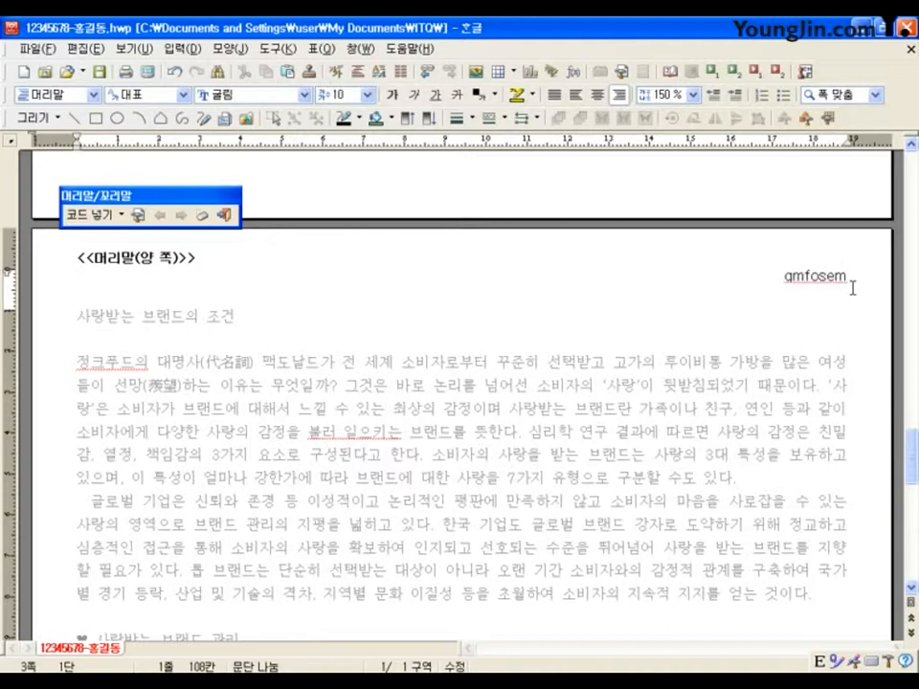
key(shift+Home)
key(Hangul)
text(블랜드)
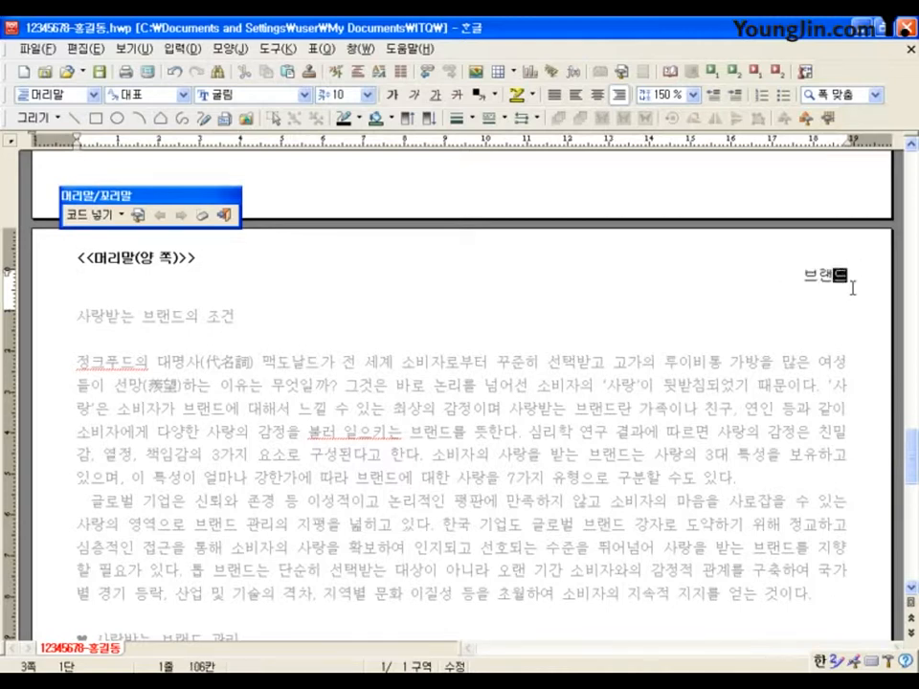
click(820, 279)
drag(156, 196, 490, 238)
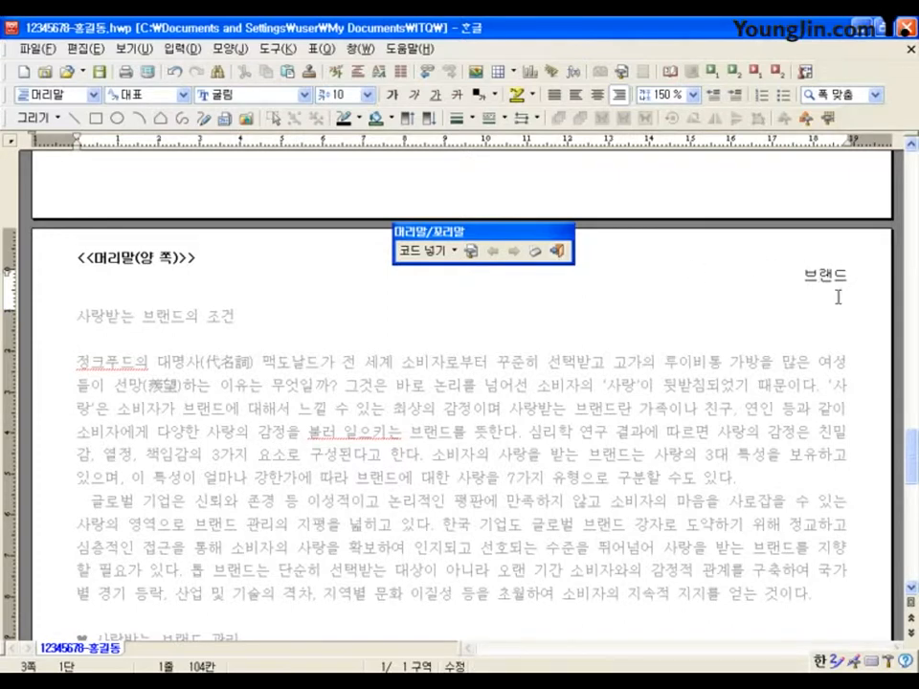
click(557, 251)
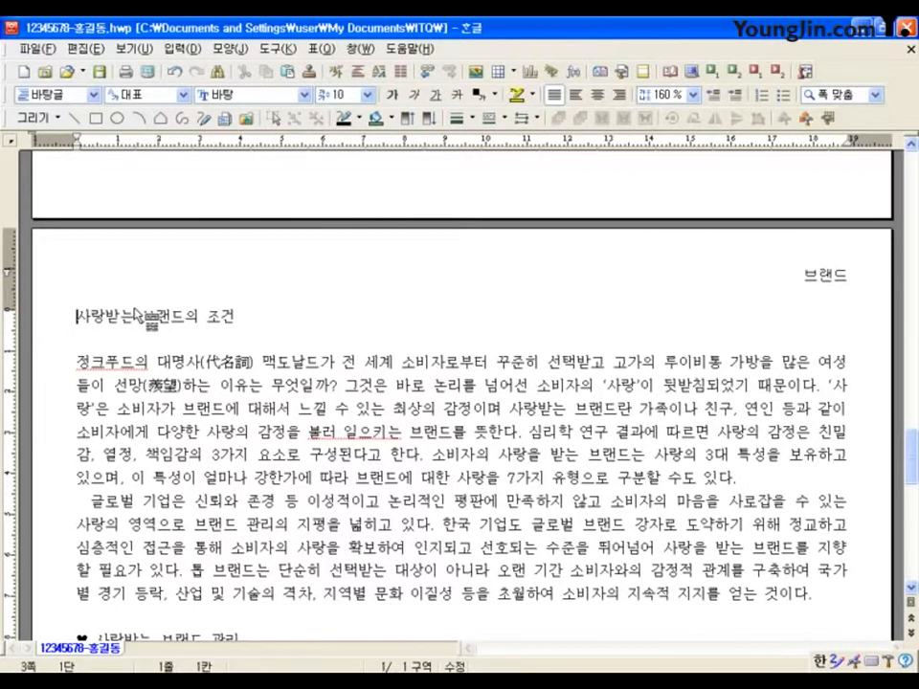
Format the title "사랑받는 브랜드의 조건" in 궁서 at size 20 and center it
click(43, 329)
click(76, 317)
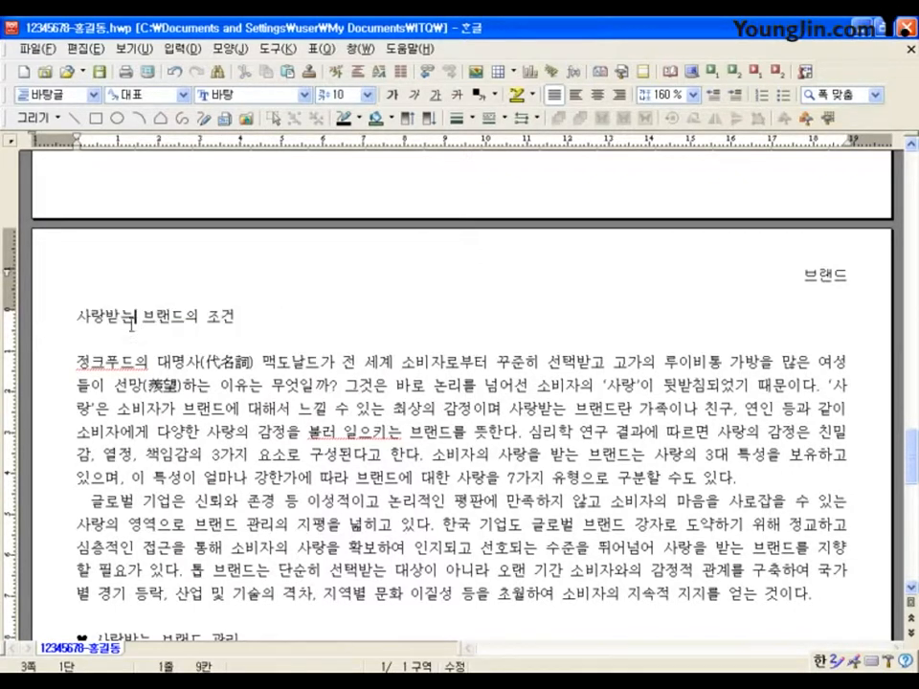
drag(77, 317, 242, 319)
click(261, 95)
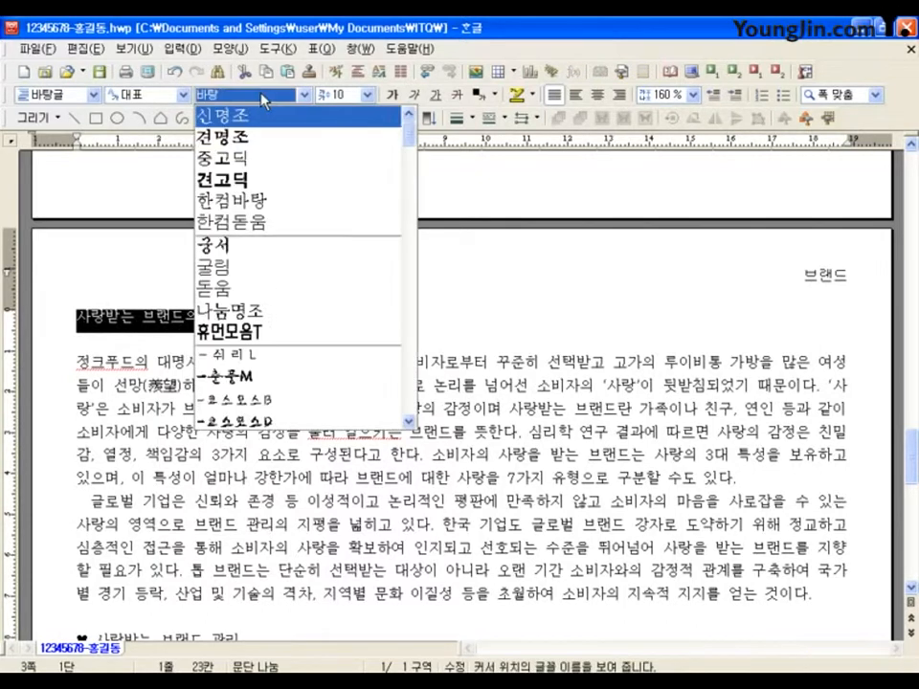
click(229, 246)
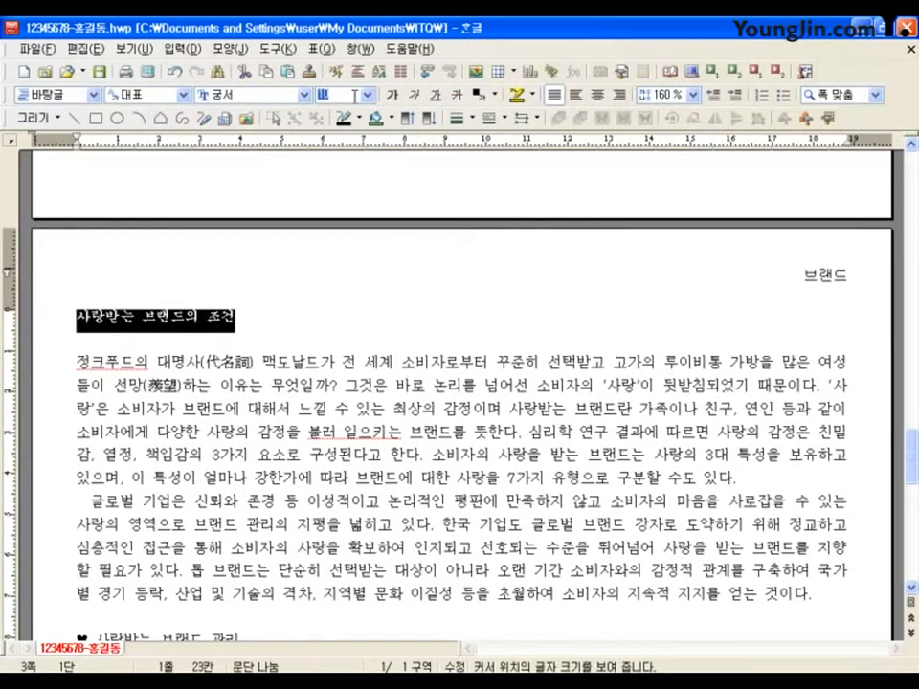
text(20)
key(Return)
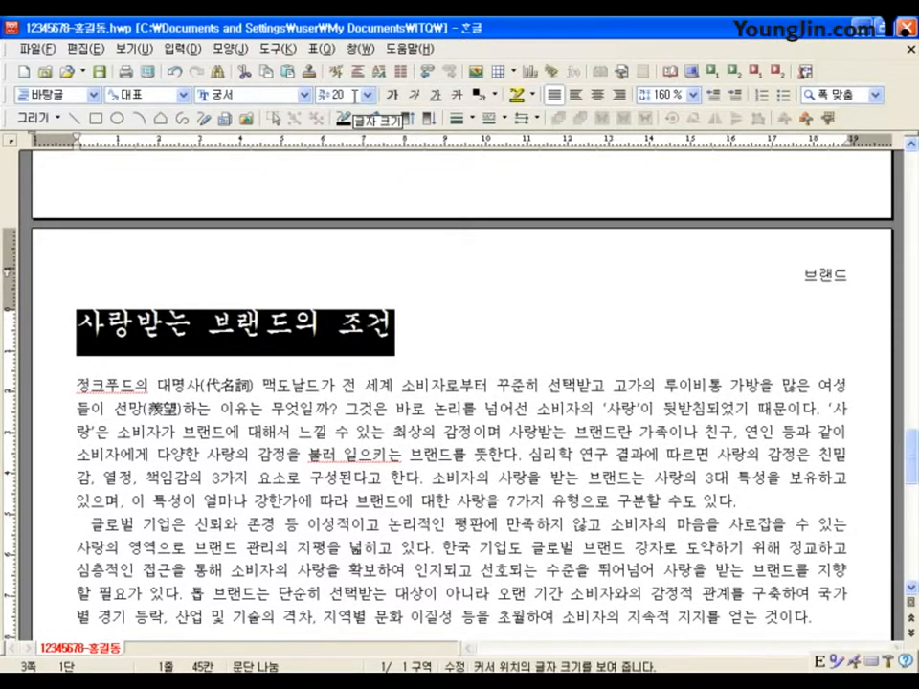
click(599, 94)
click(625, 330)
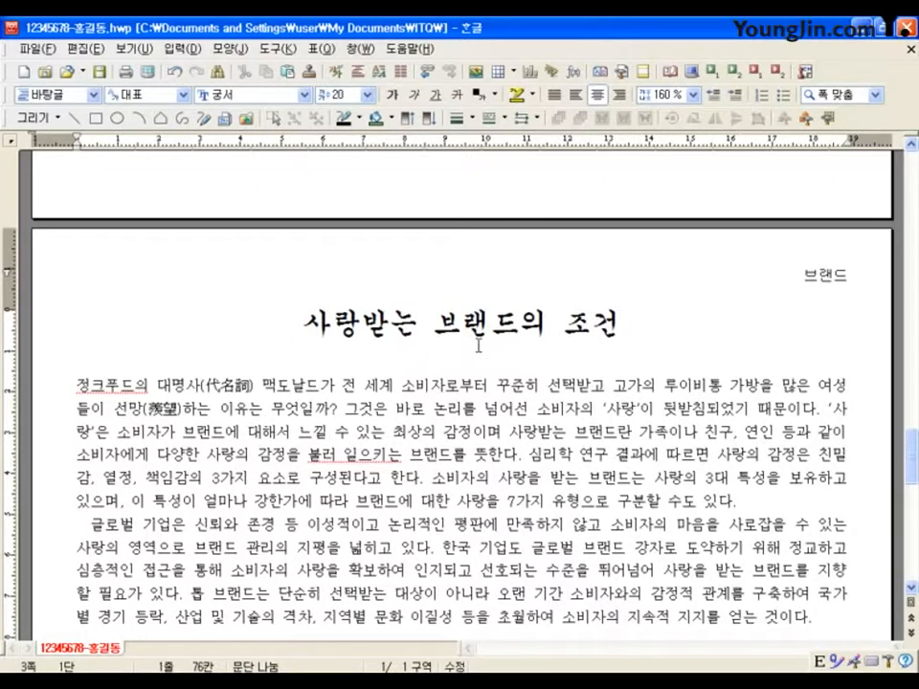
click(307, 333)
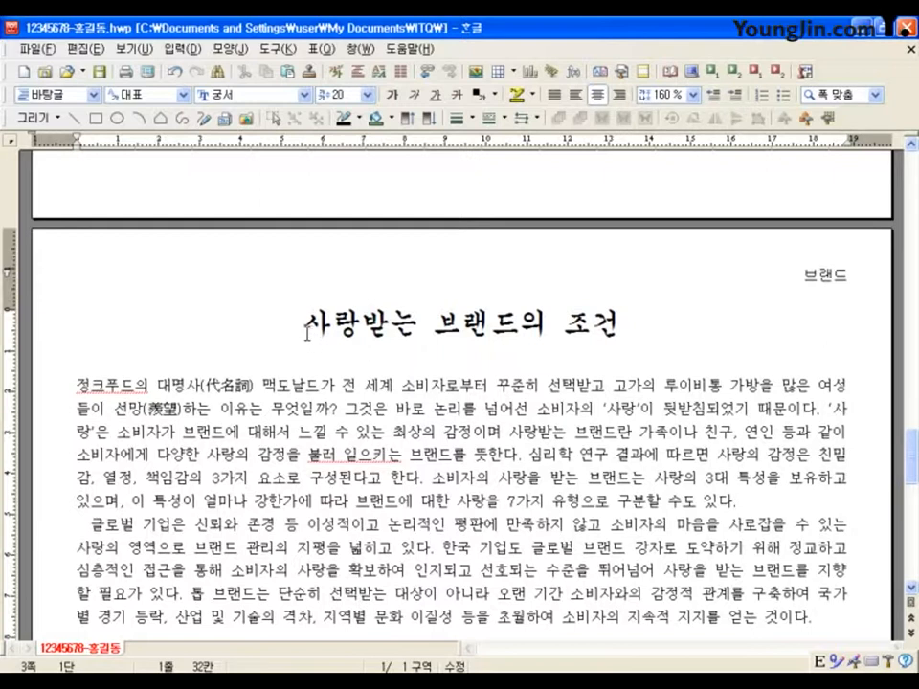
click(78, 385)
click(80, 394)
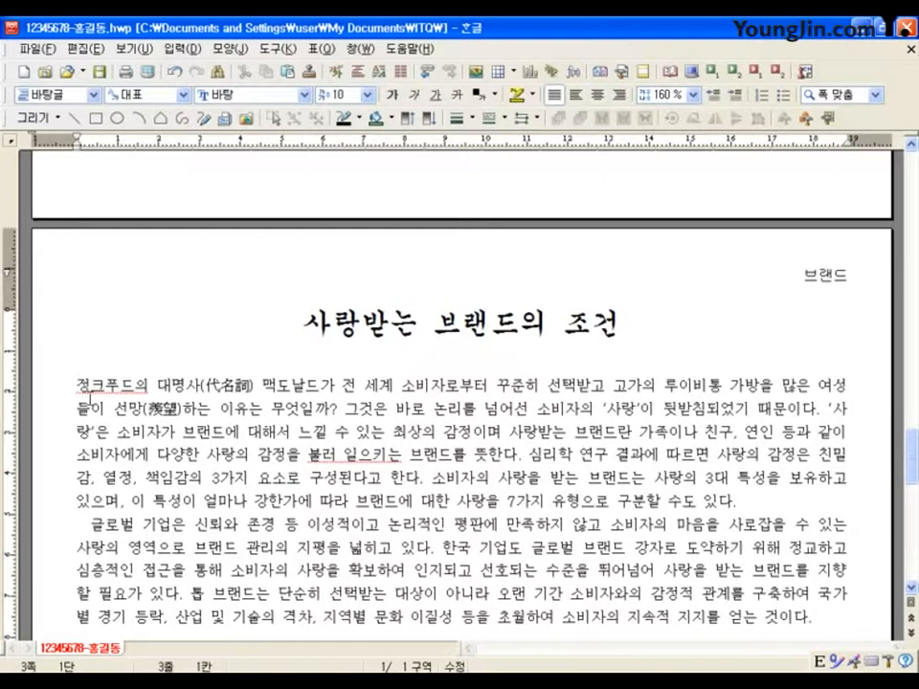
key(shift+Right)
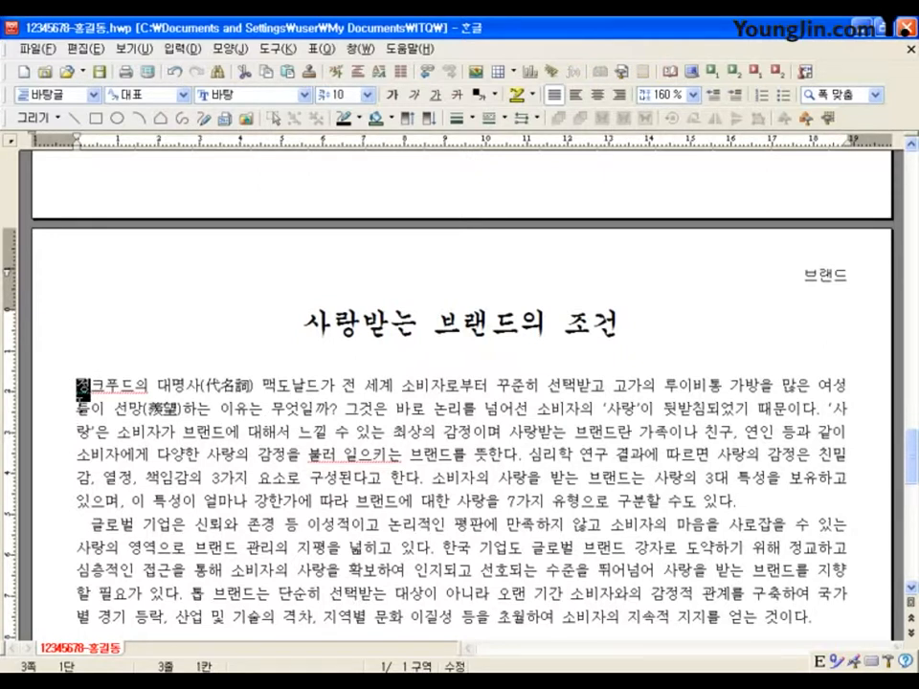
click(238, 52)
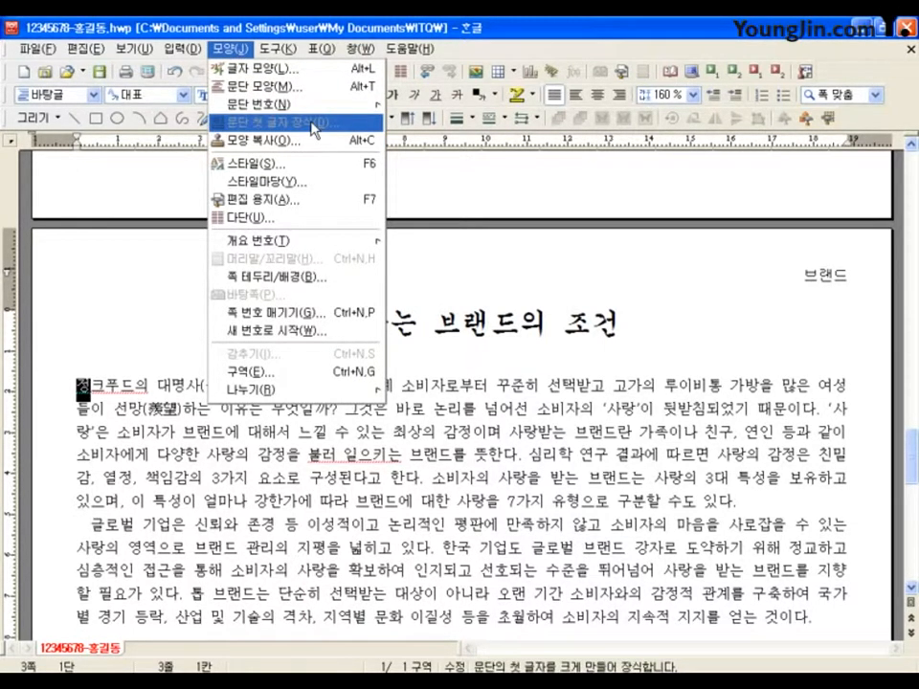
click(84, 386)
Start a first-letter decoration for the paragraph beginning "정크푸드의", using the two-line shape and the font 굴림
click(81, 386)
click(230, 48)
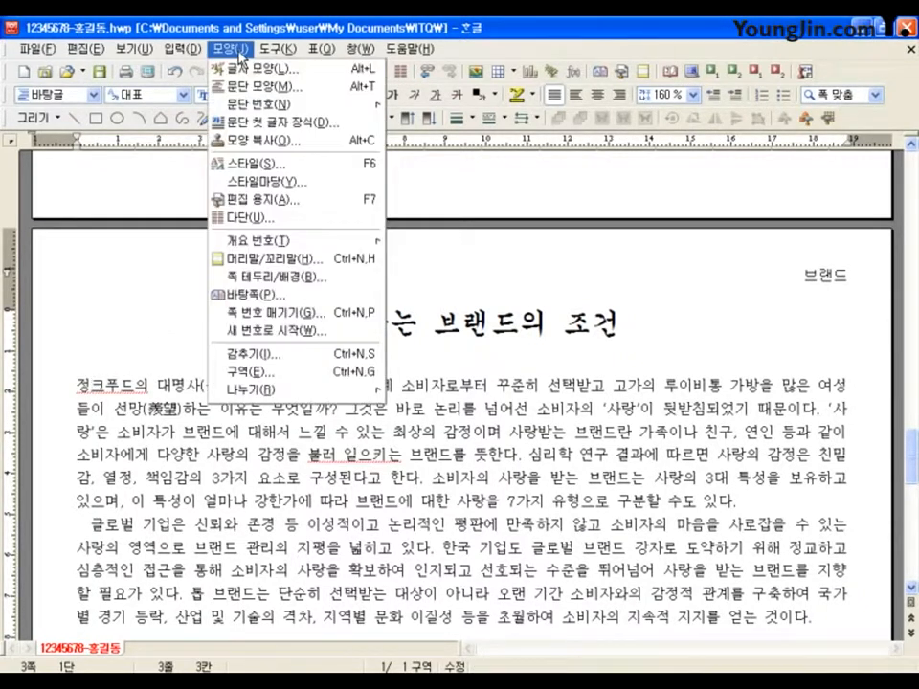
click(328, 122)
click(342, 272)
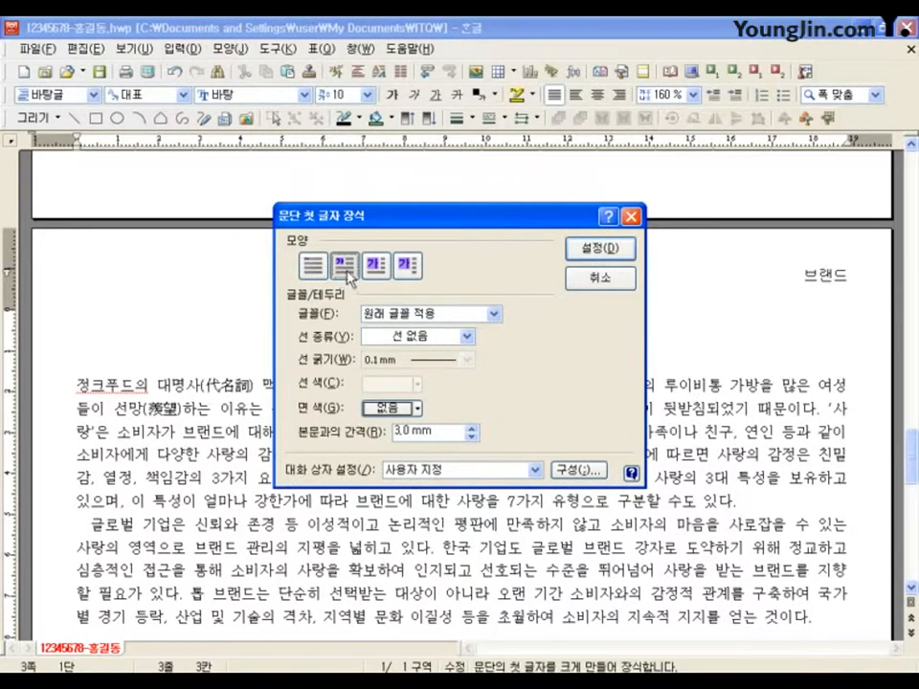
click(396, 322)
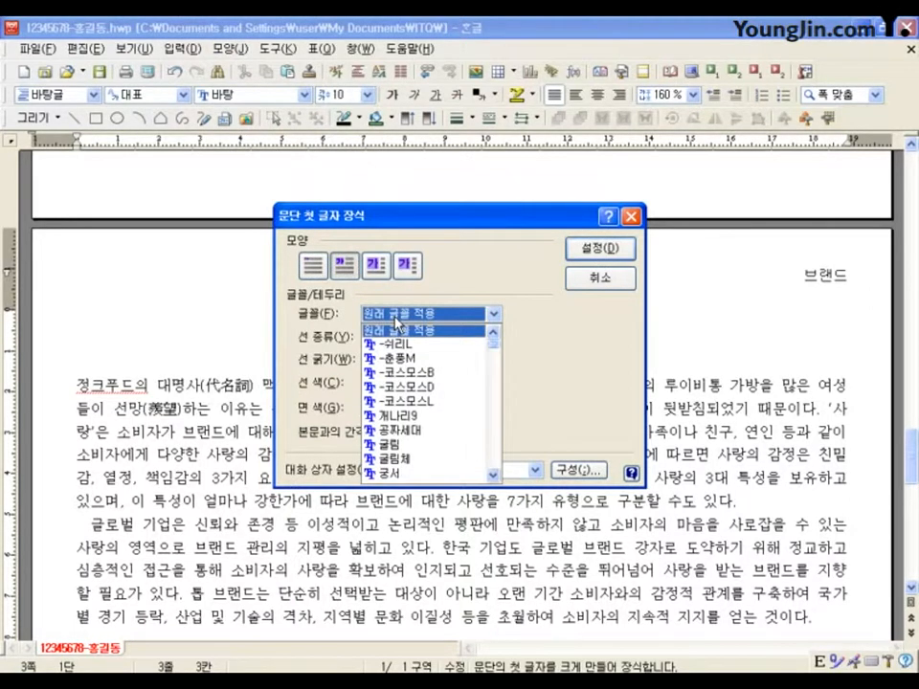
click(383, 445)
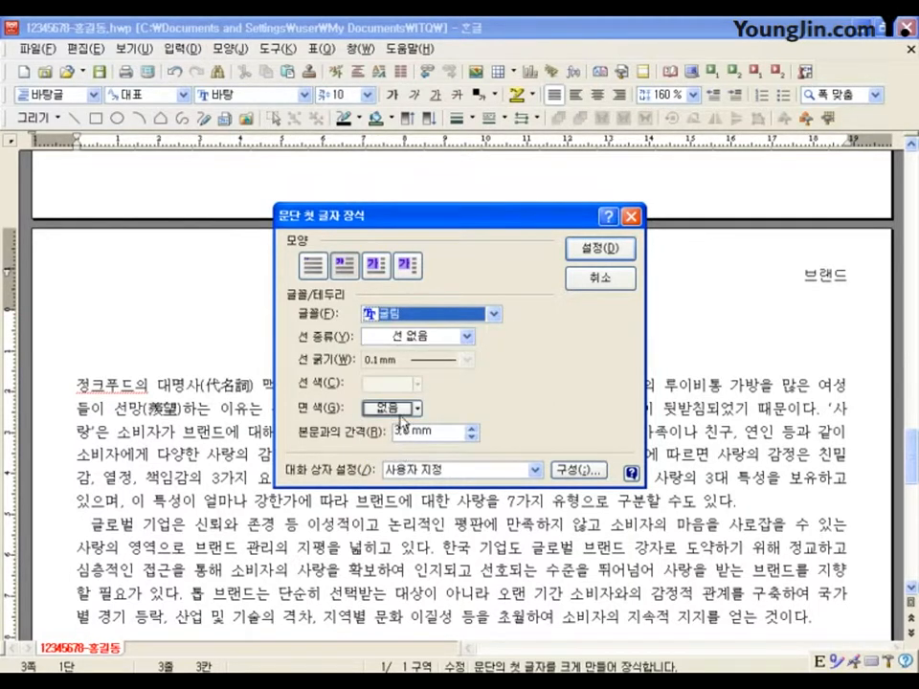
Give the decorated first letter a yellow fill and apply the decoration
click(397, 407)
click(370, 456)
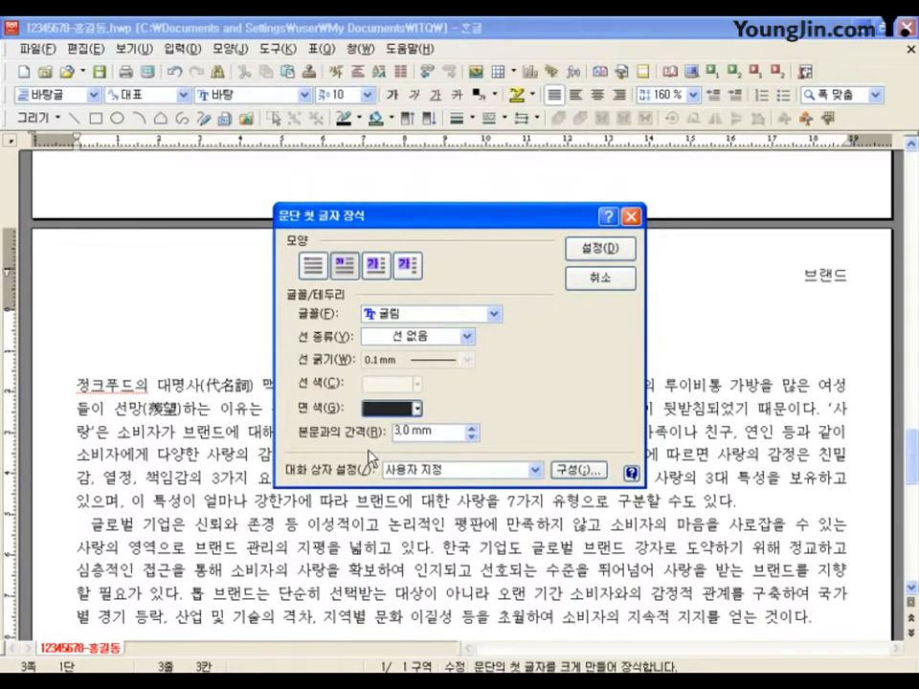
click(382, 409)
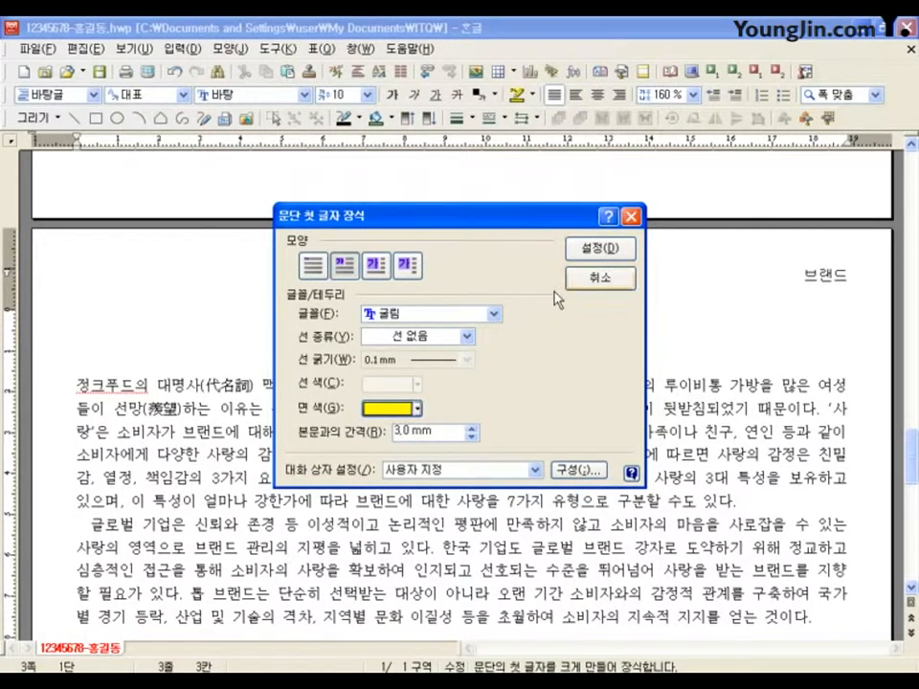
click(577, 254)
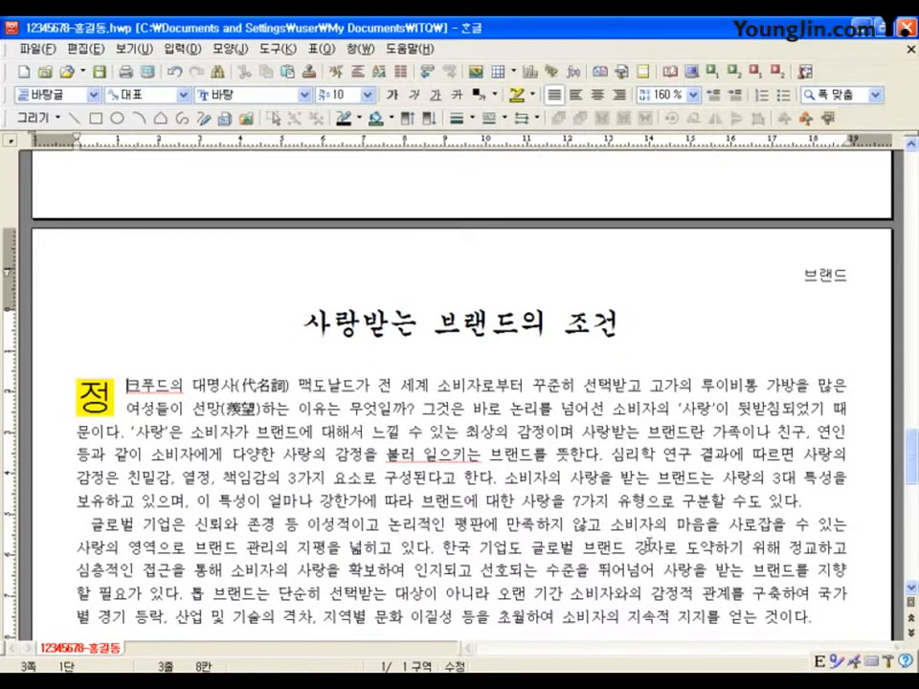
Insert a footnote after "3가지 요소" in the first paragraph
click(367, 475)
click(185, 48)
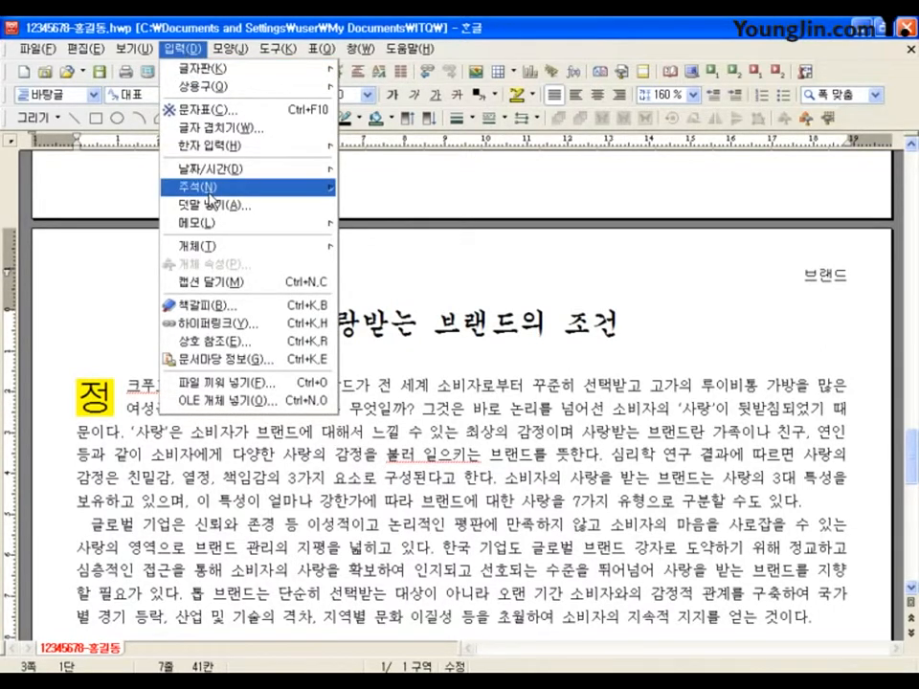
mouse_move(208, 191)
click(387, 195)
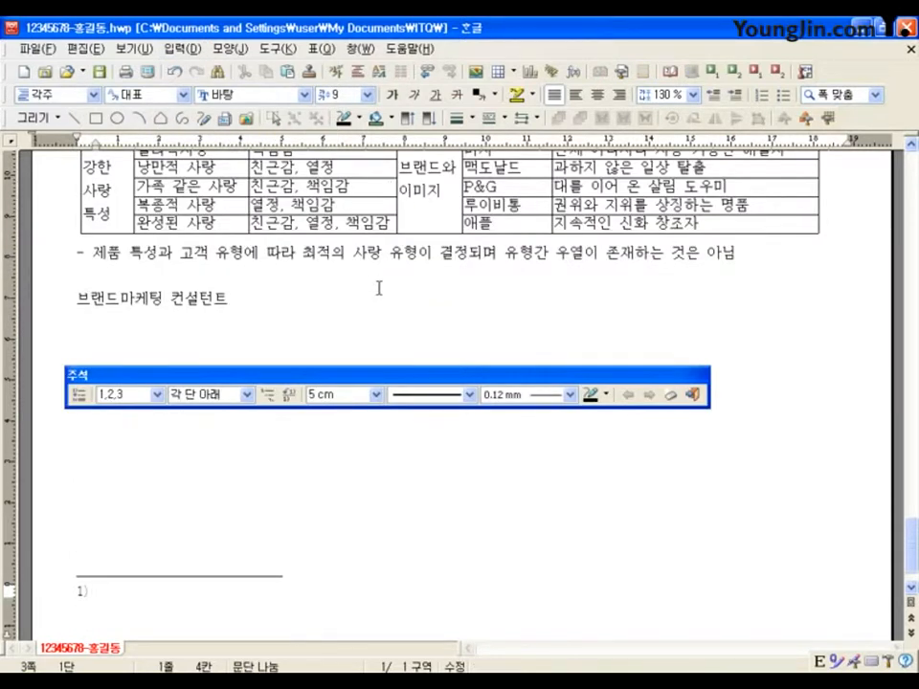
scroll(188, 606, down, 1)
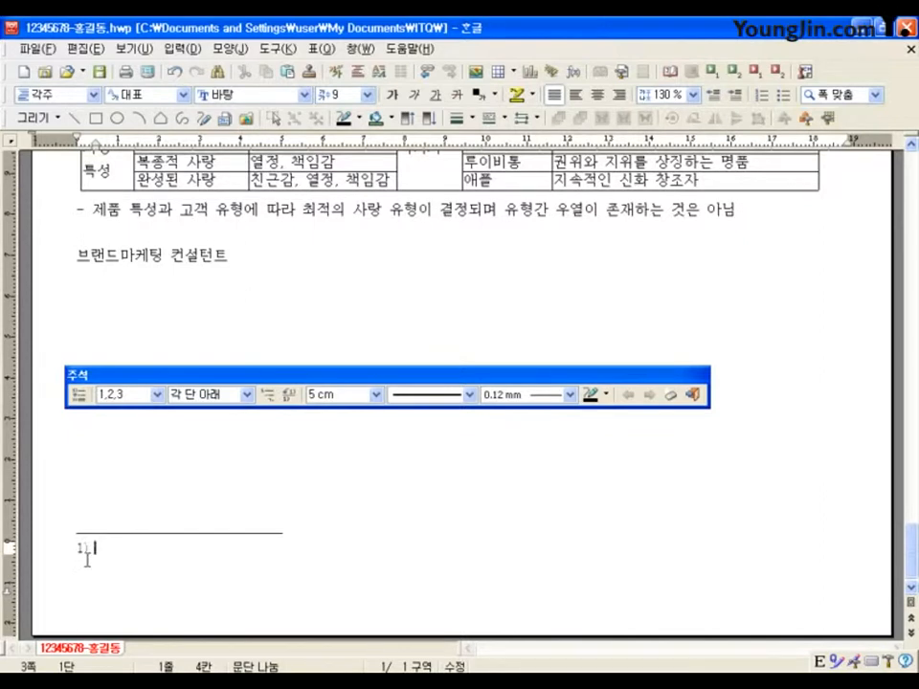
Set the footnote's number format to ⓐ,ⓑ,ⓒ
drag(86, 377, 83, 429)
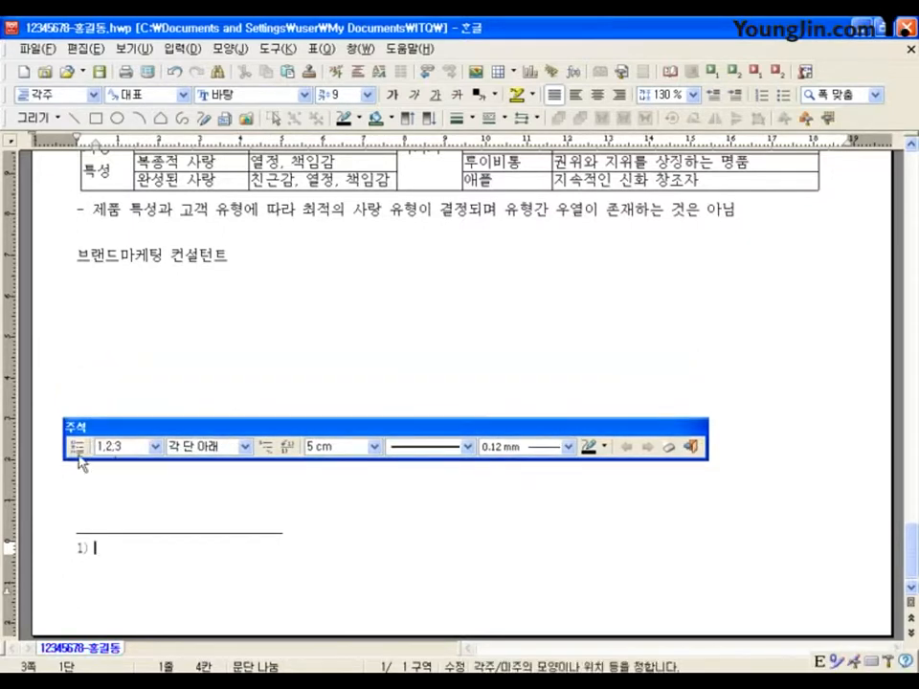
click(154, 447)
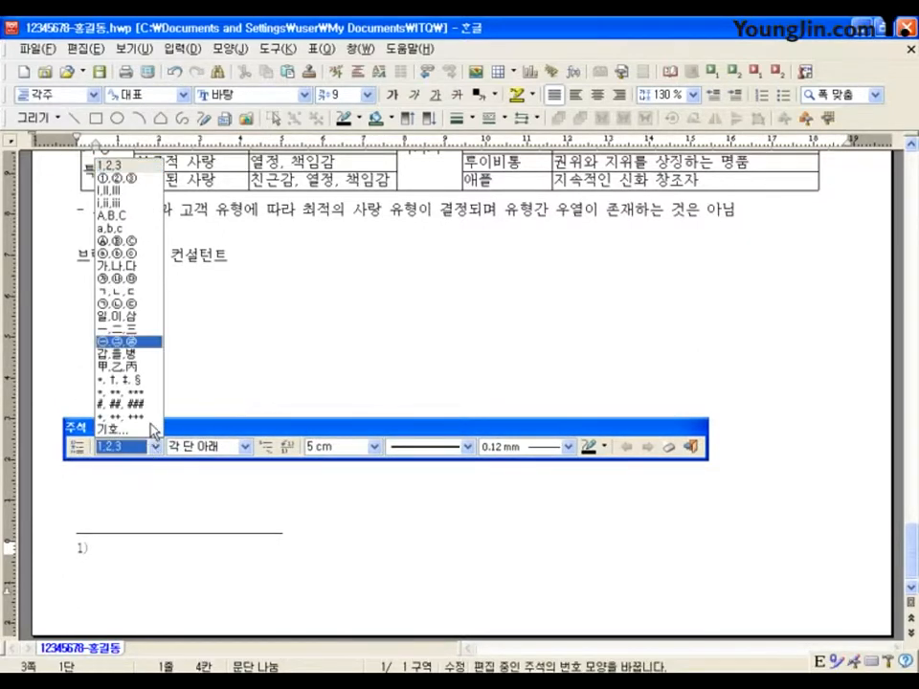
click(140, 254)
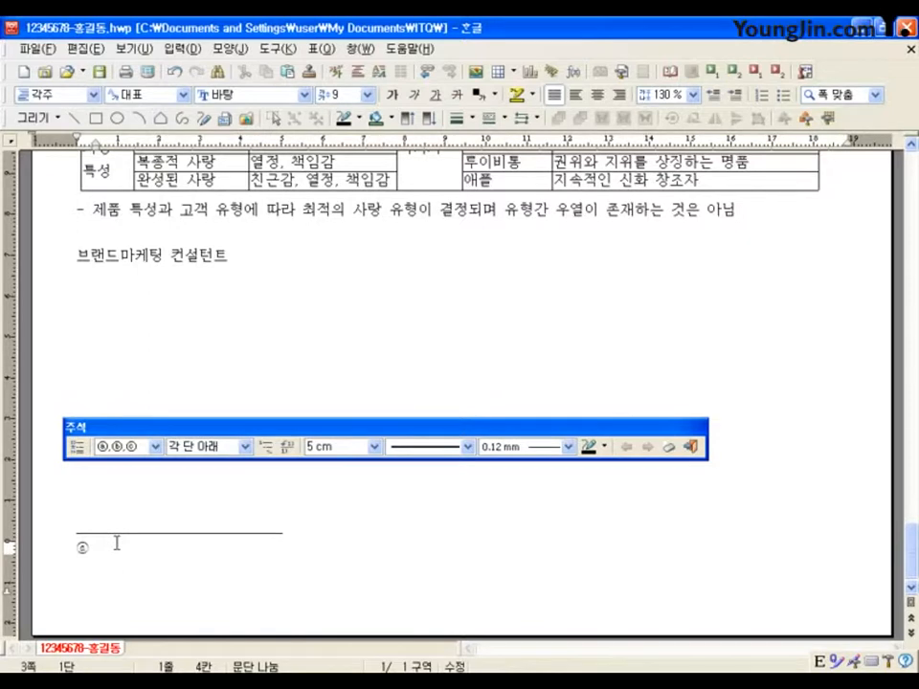
Enter "Robert sternberg의" as the beginning of the footnote text
text(Robert sternberg)
key(Hangul)
text(ㅇㅢ)
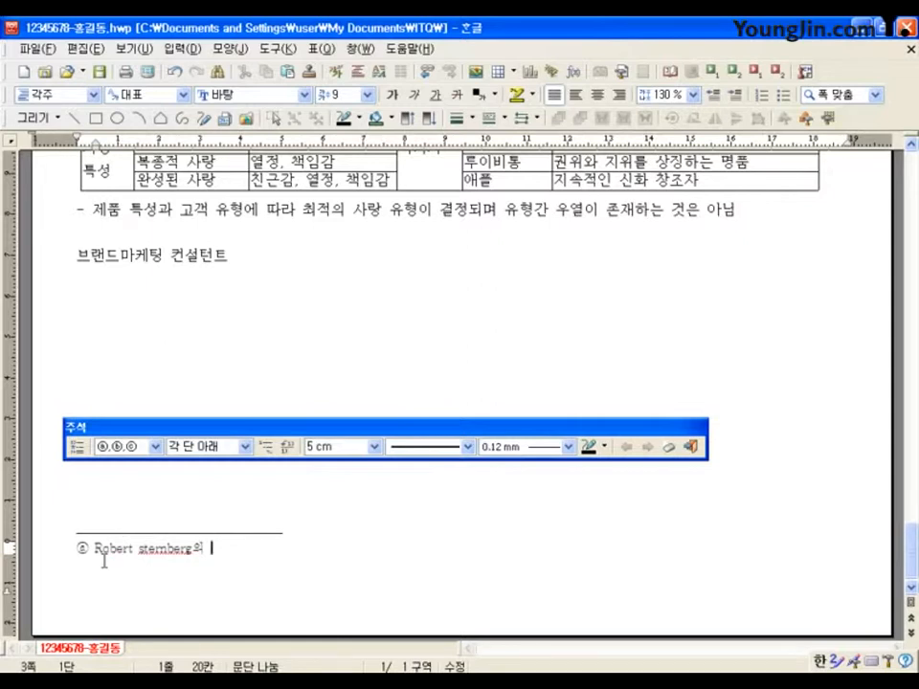
Correct "sternberg" to "Sternberg" in the footnote text
click(138, 548)
key(Delete)
text(ㄴ)
key(Hangul)
key(Insert)
key(BackSpace)
text(St)
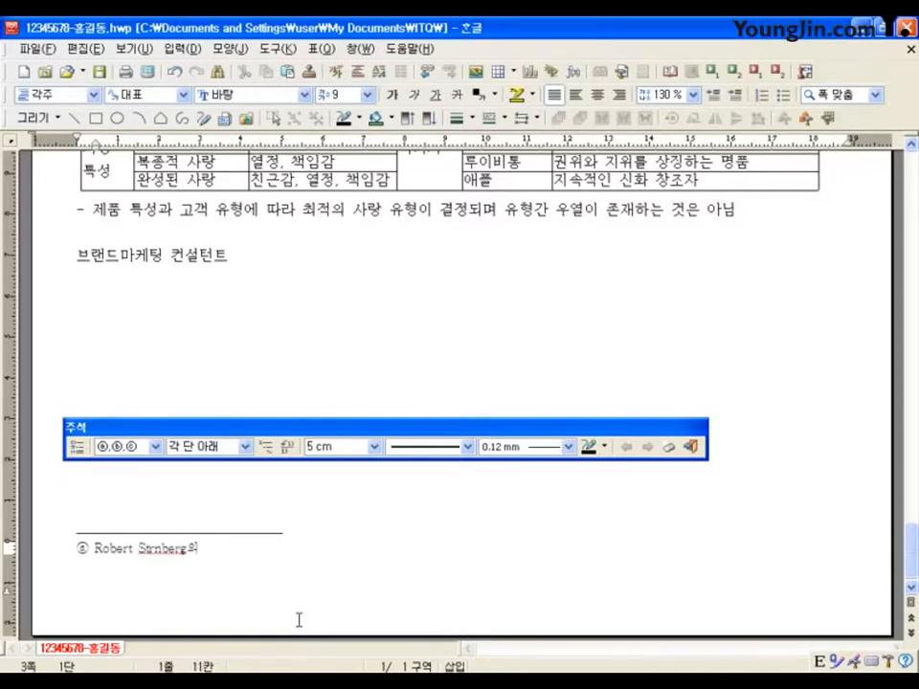
text(e)
Complete the footnote text with "사랑의 삼각 이론" and return to the document body
click(228, 559)
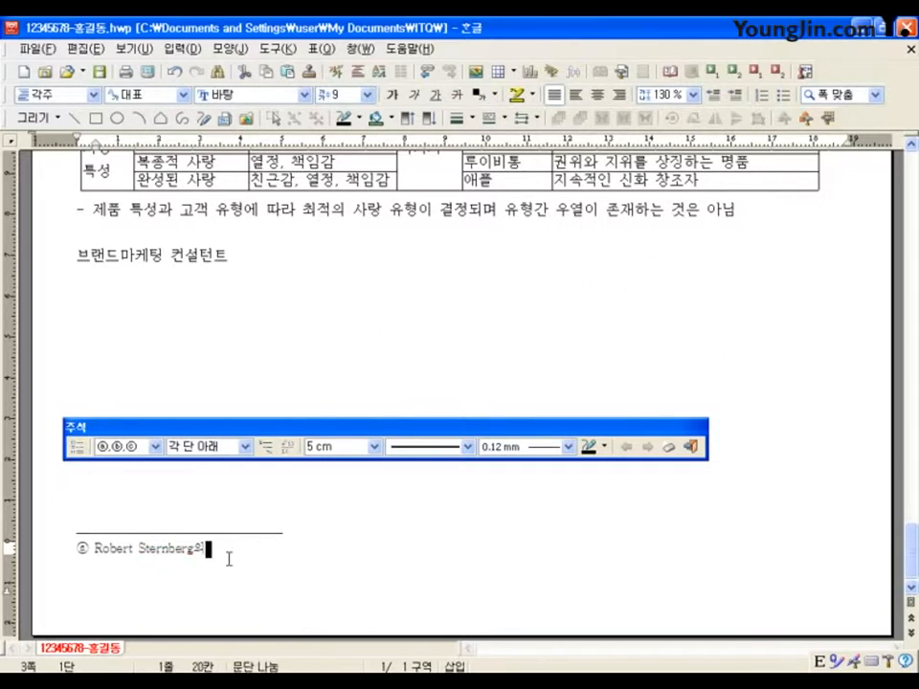
text(사랑의 삼)
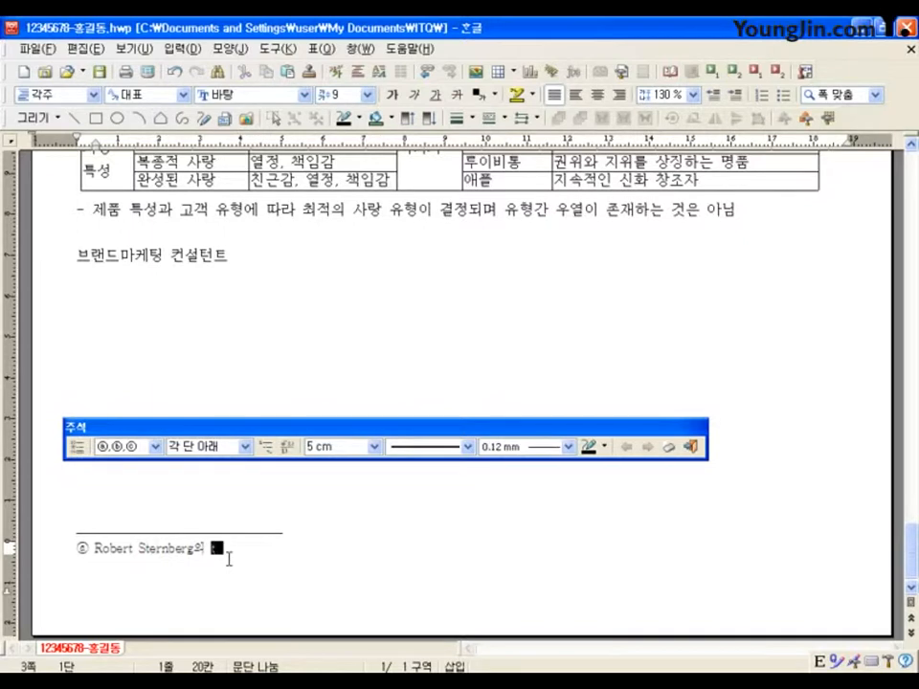
text(각 이름)
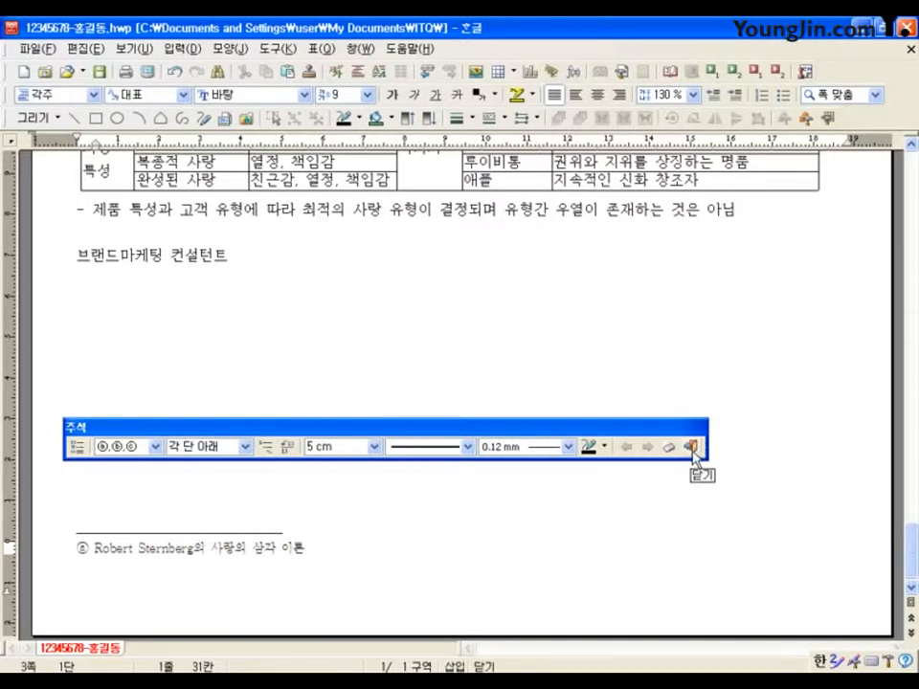
key(shift+Escape)
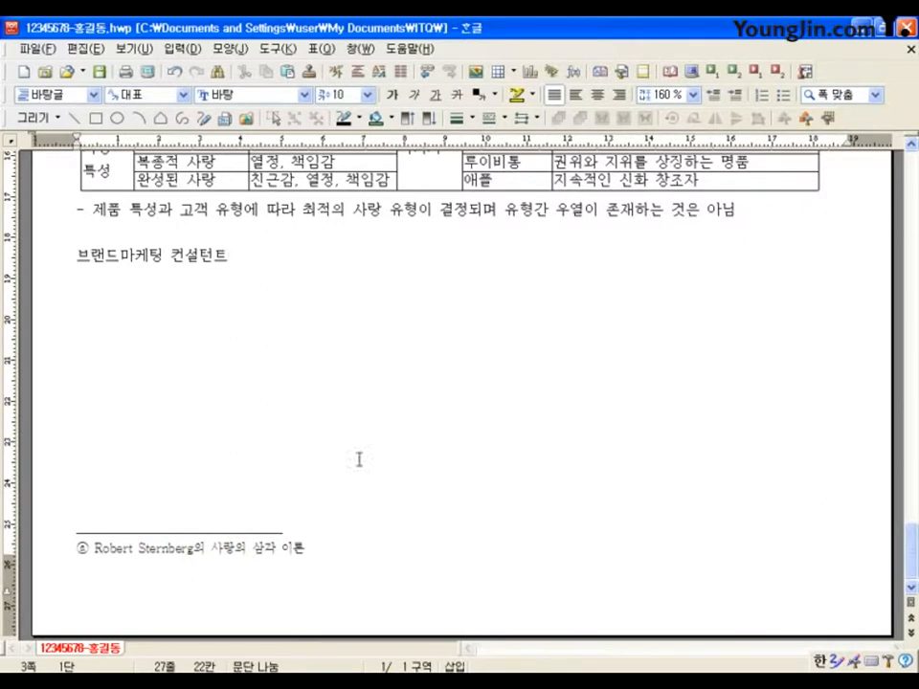
Insert the picture 그림3.gif about 37 mm square near the right margin of the first paragraph
scroll(356, 545, up, 15)
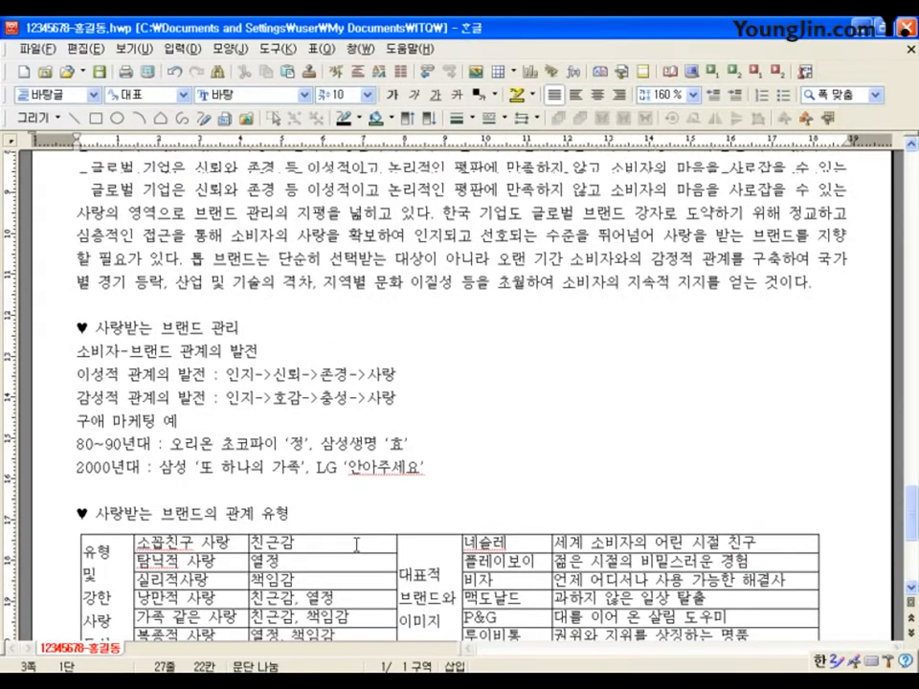
click(366, 442)
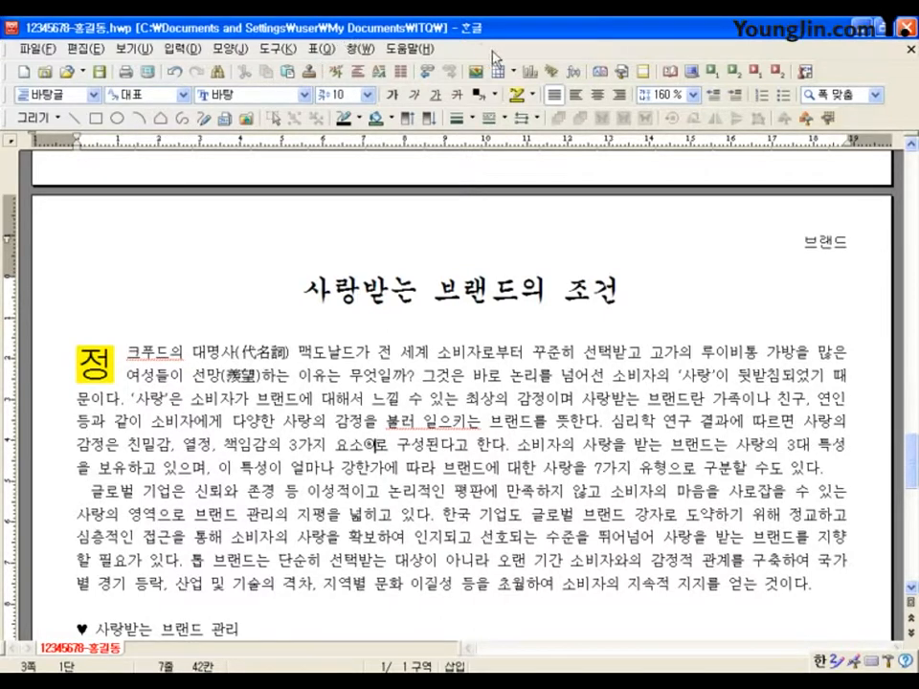
click(478, 75)
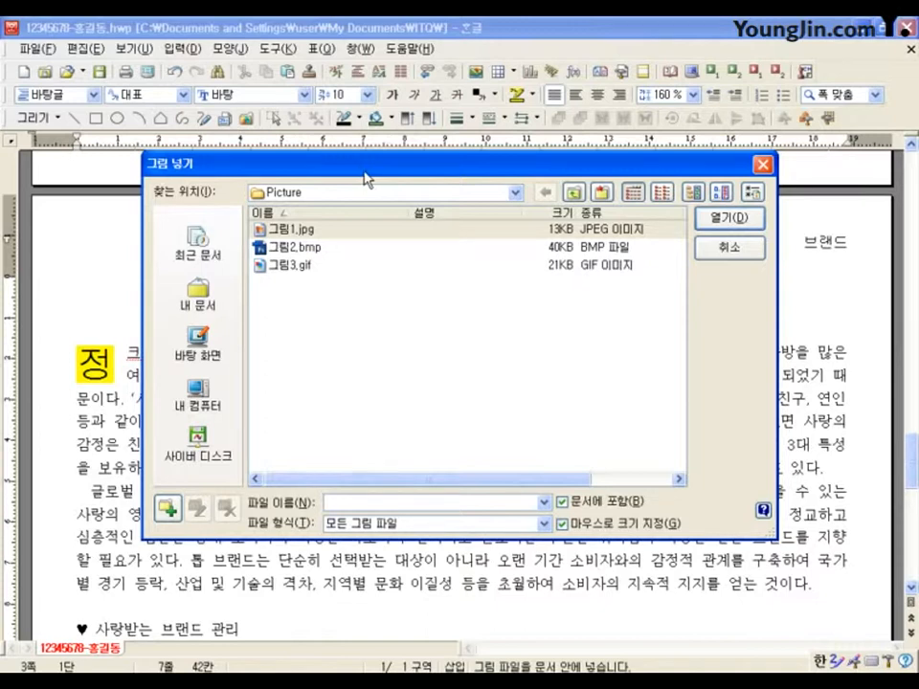
click(298, 267)
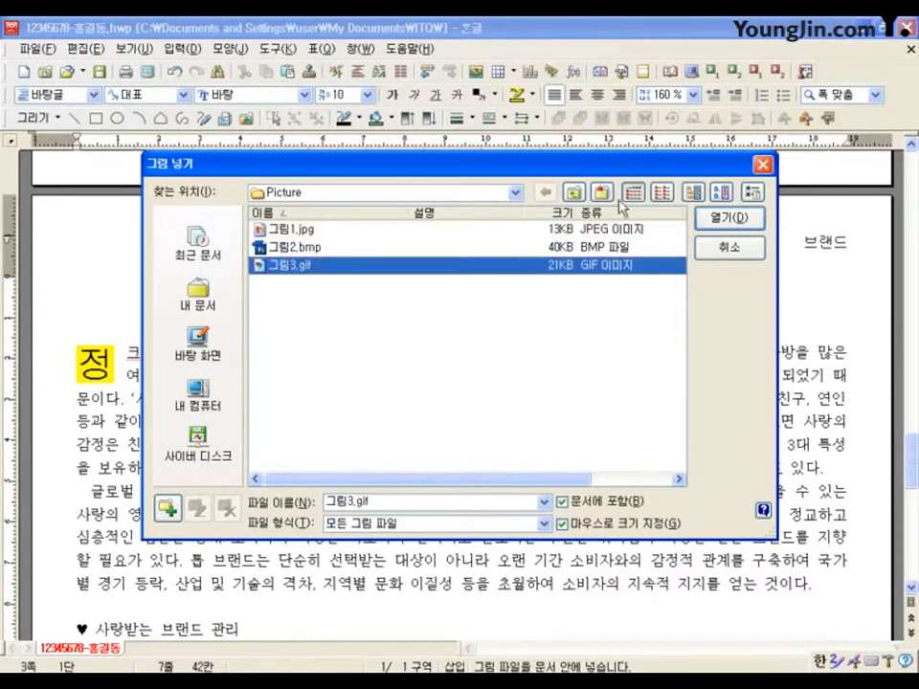
click(725, 218)
drag(673, 356, 827, 506)
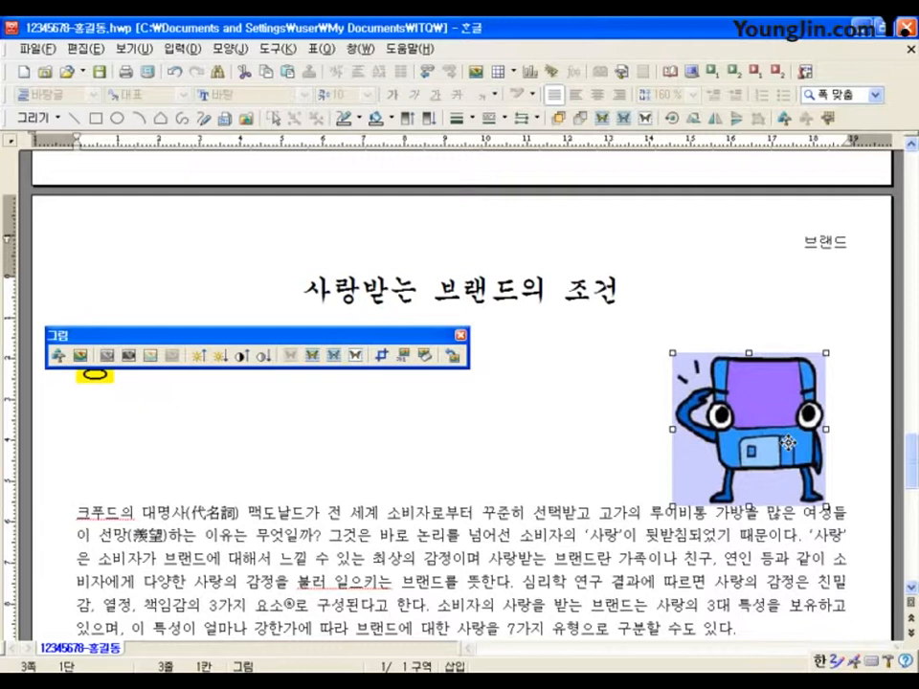
mouse_move(779, 438)
mouse_down()
mouse_move(785, 487)
mouse_move(787, 455)
mouse_up()
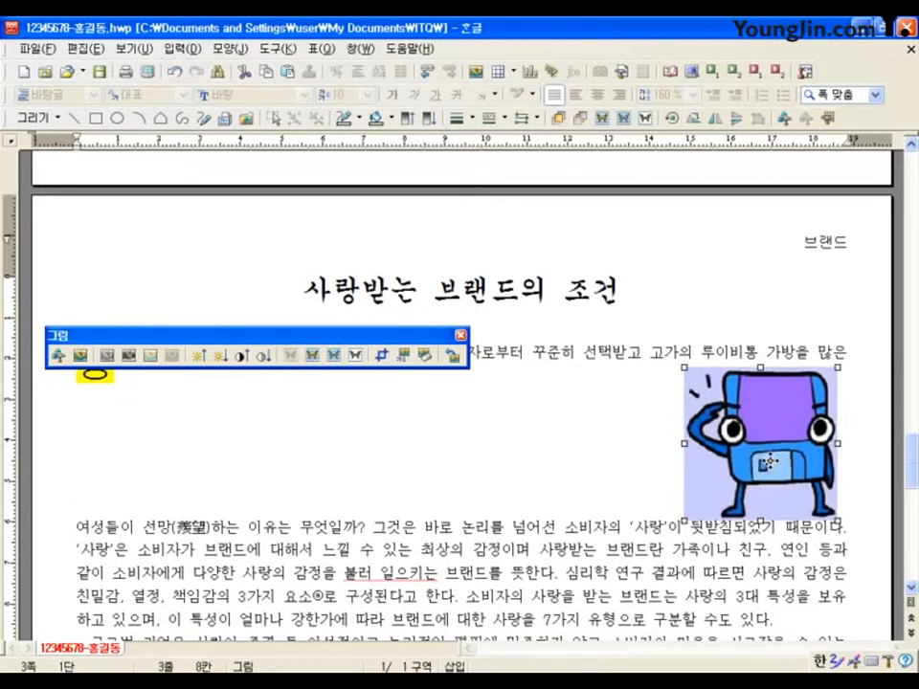
Set the picture's width and height to 40 mm and lock its size
double_click(770, 460)
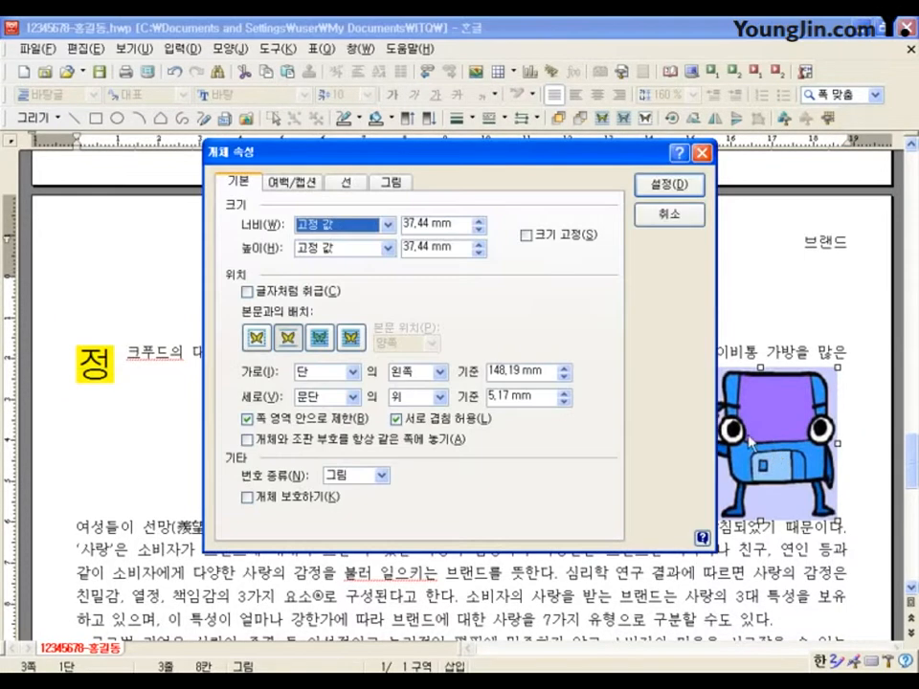
key(Tab)
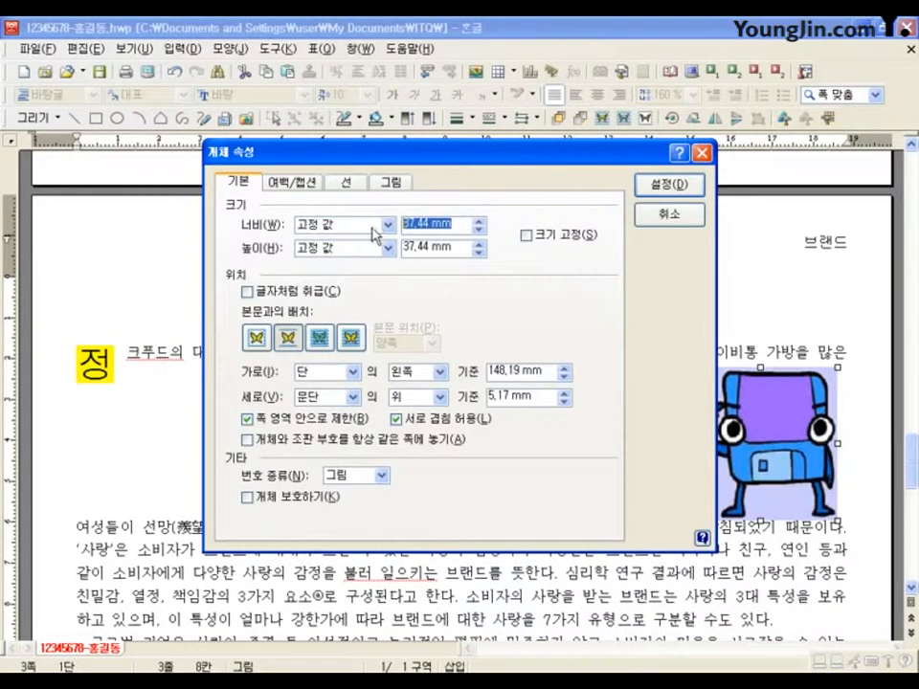
text(40)
key(Tab)
key(Tab)
text(4)
click(527, 235)
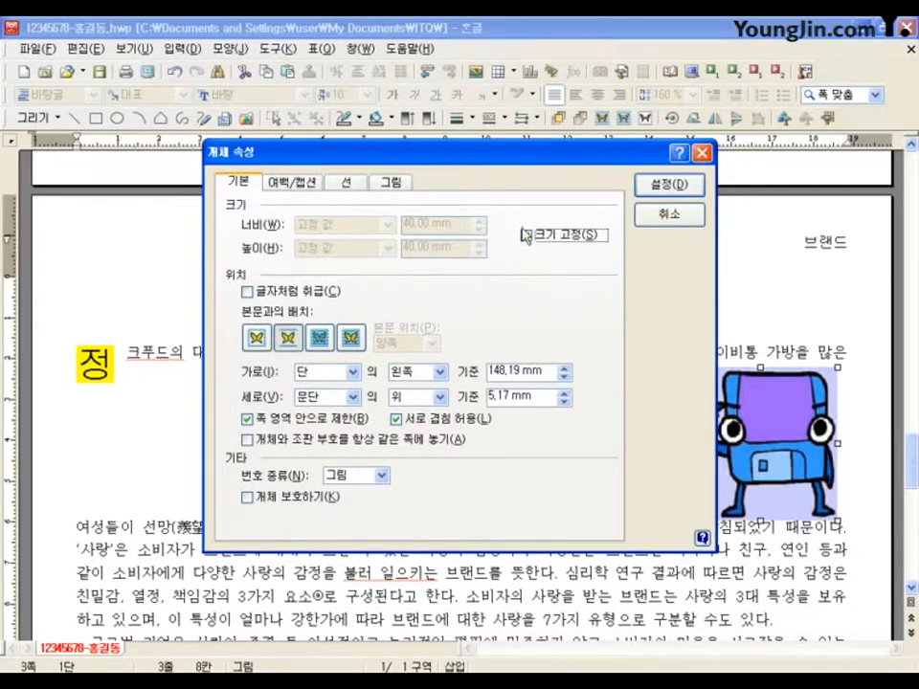
Give the picture a 2 mm left outer margin and make the body text wrap around it
click(302, 186)
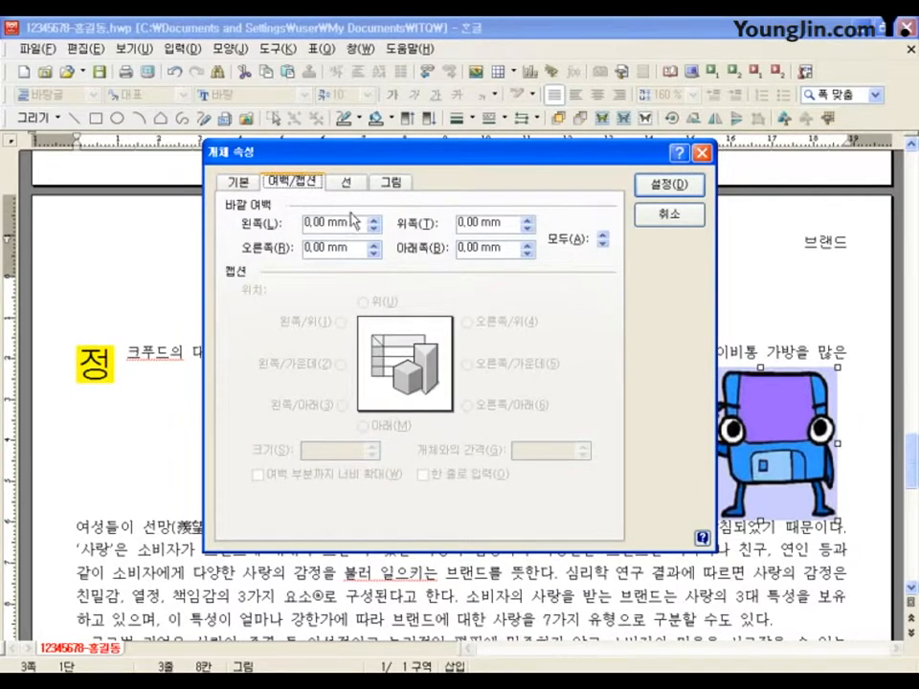
drag(355, 223, 289, 219)
text(2)
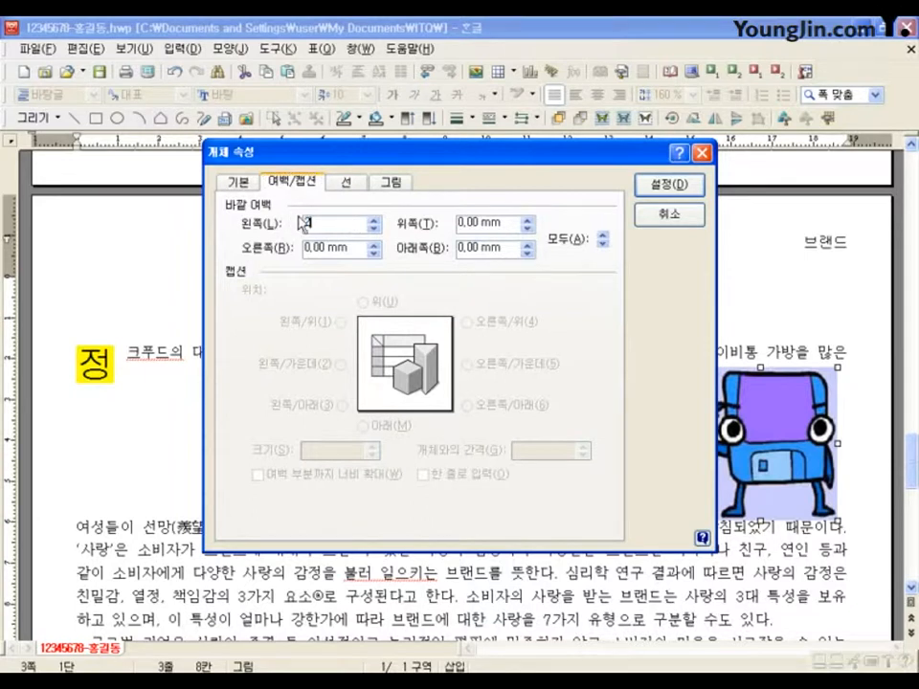
click(238, 183)
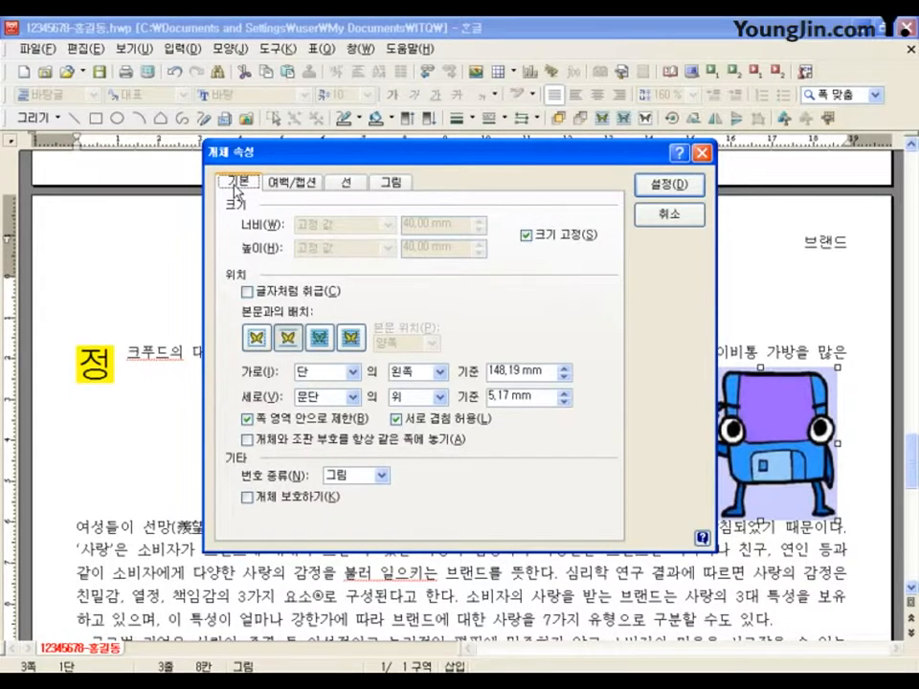
click(255, 339)
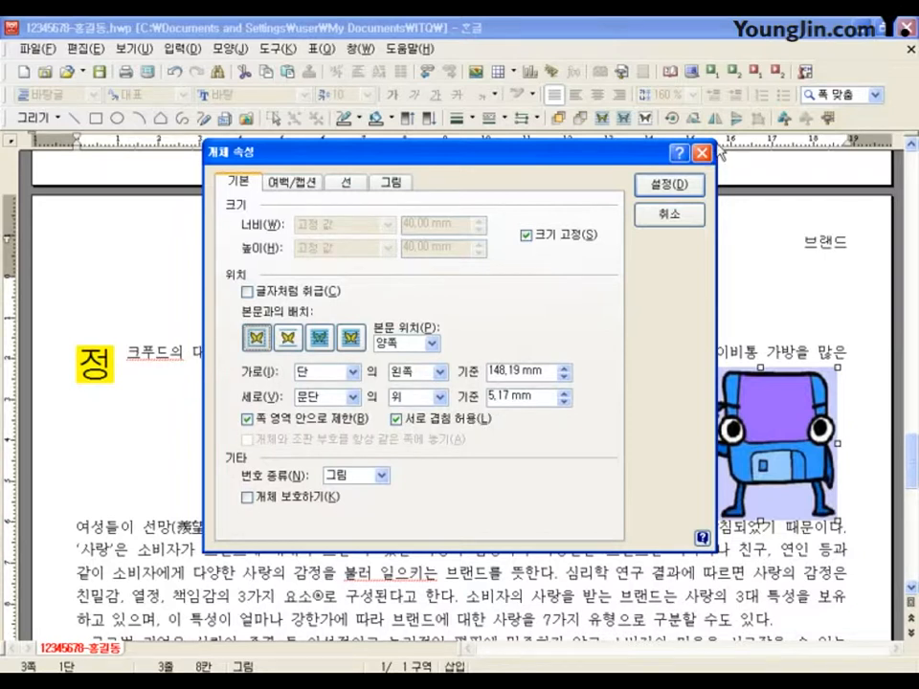
click(678, 184)
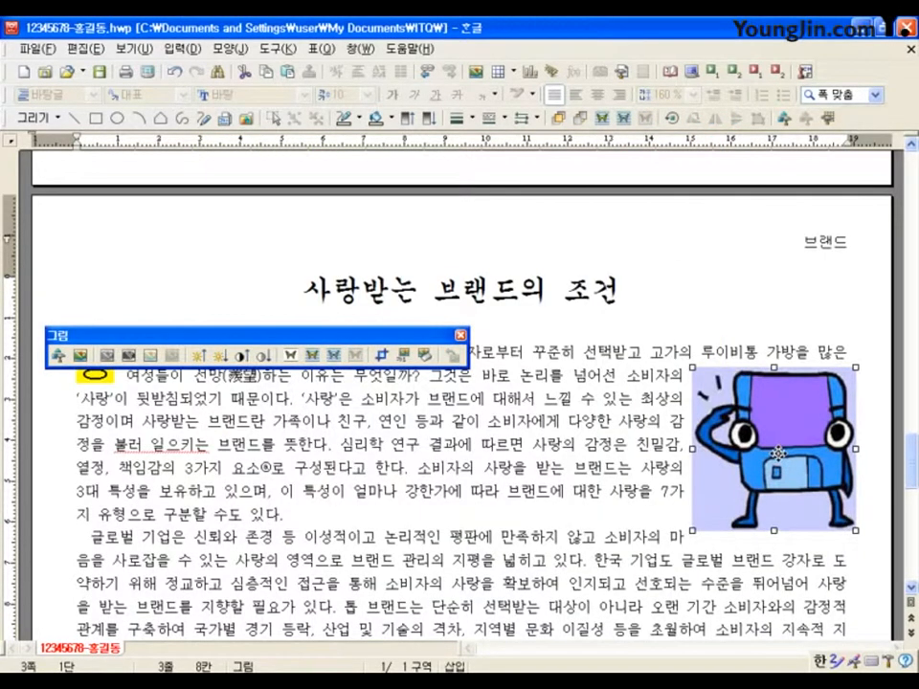
Align the picture with the first paragraph's top line and right margin, and check the line endings beside it
drag(778, 452, 780, 441)
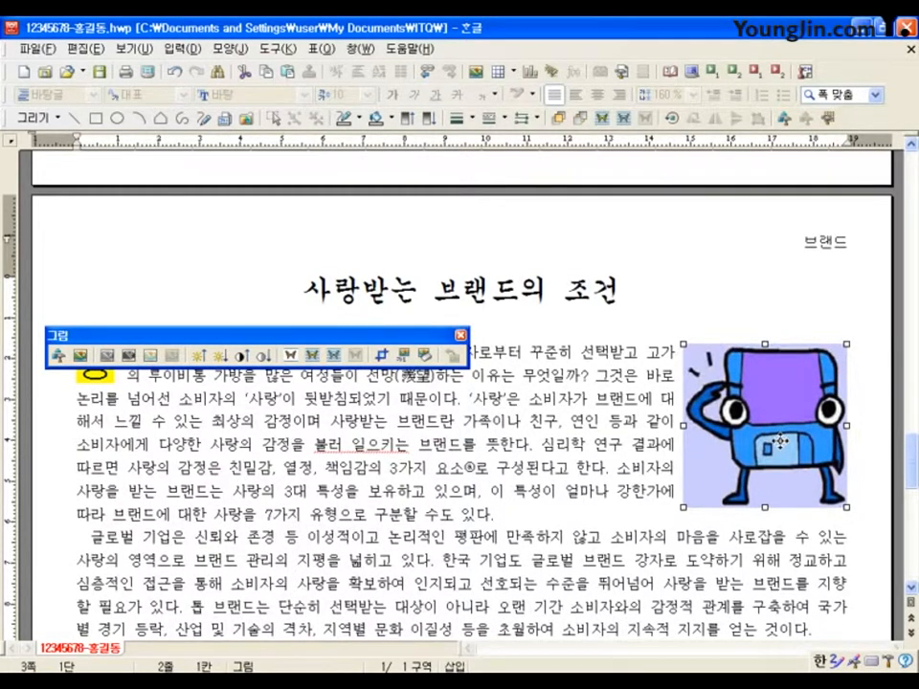
click(670, 354)
drag(647, 376, 673, 399)
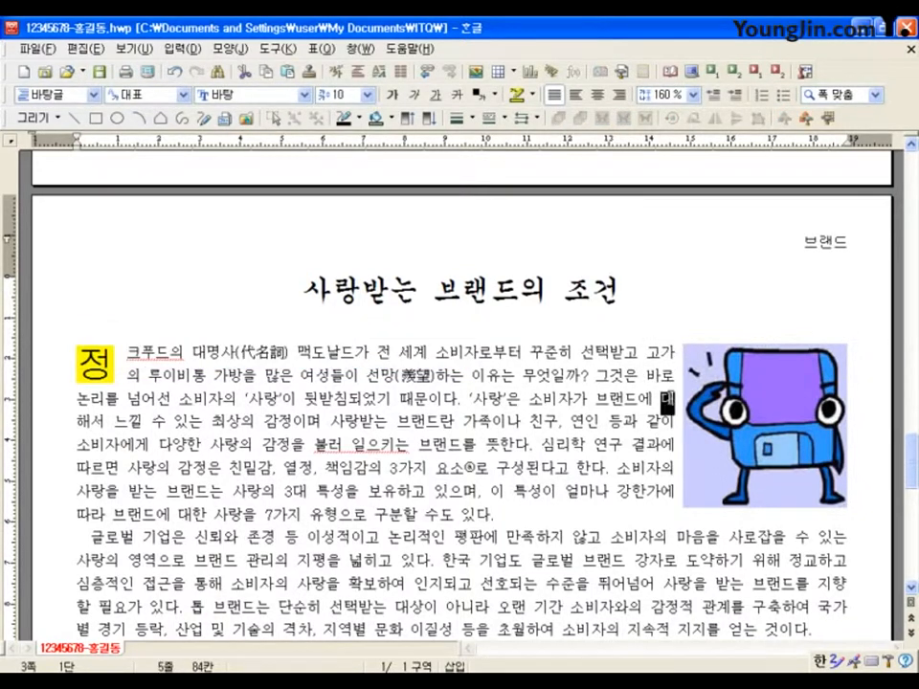
click(654, 444)
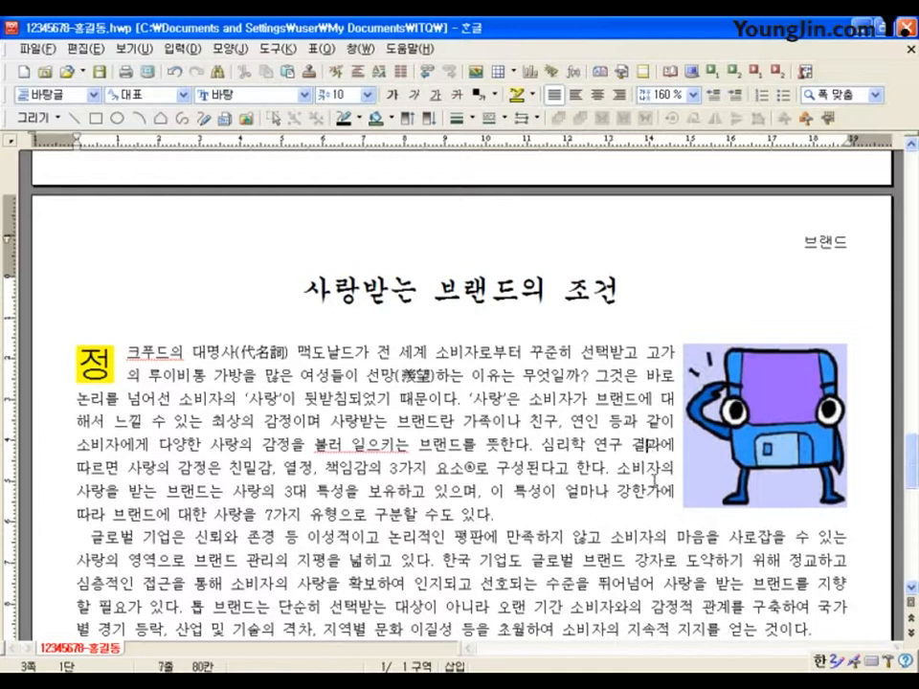
click(661, 495)
click(719, 479)
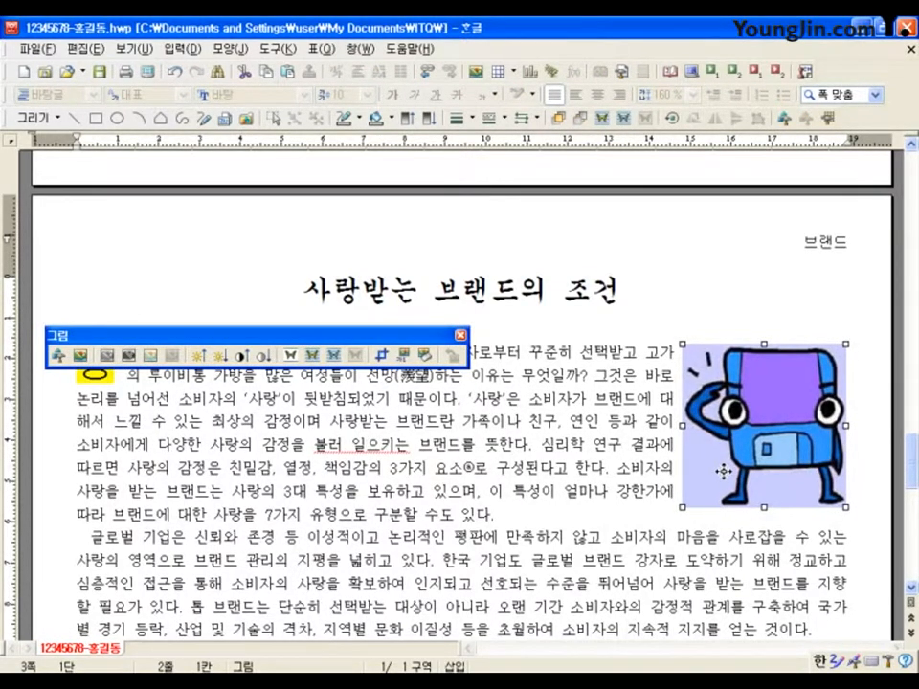
click(721, 524)
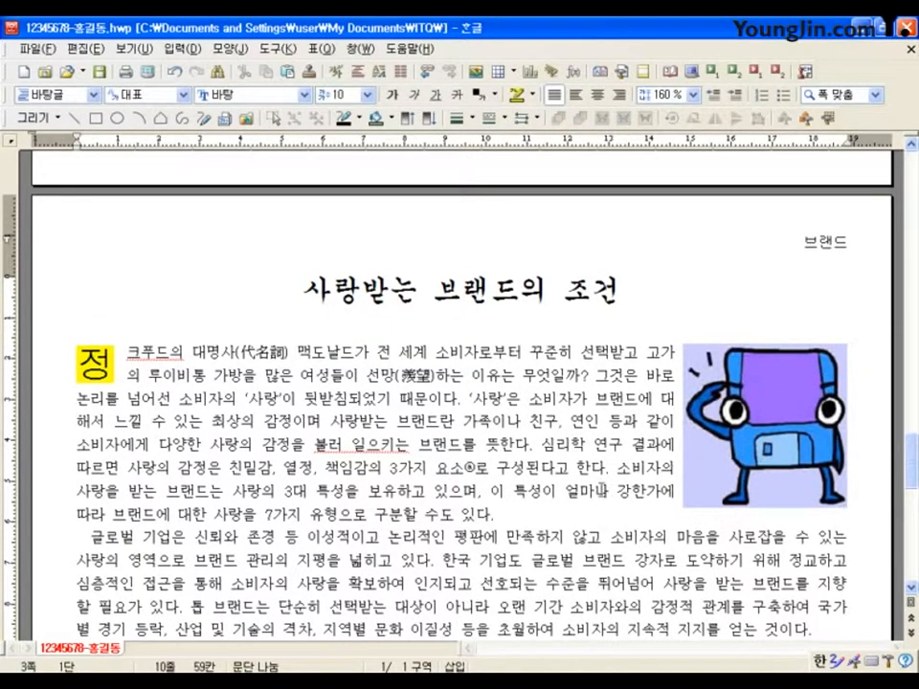
scroll(537, 434, down, 4)
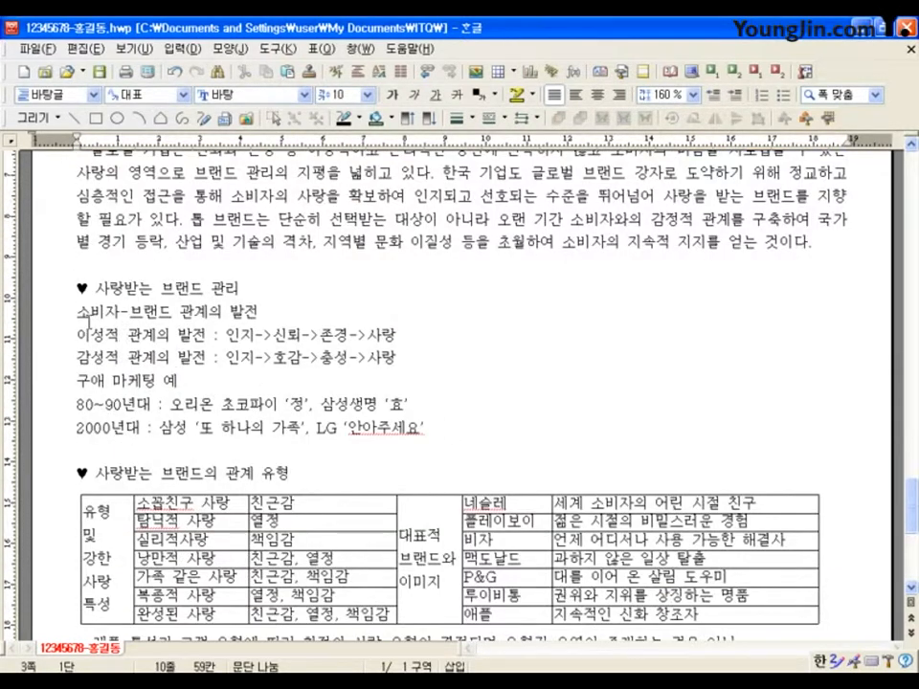
click(46, 296)
click(227, 315)
drag(246, 287, 50, 294)
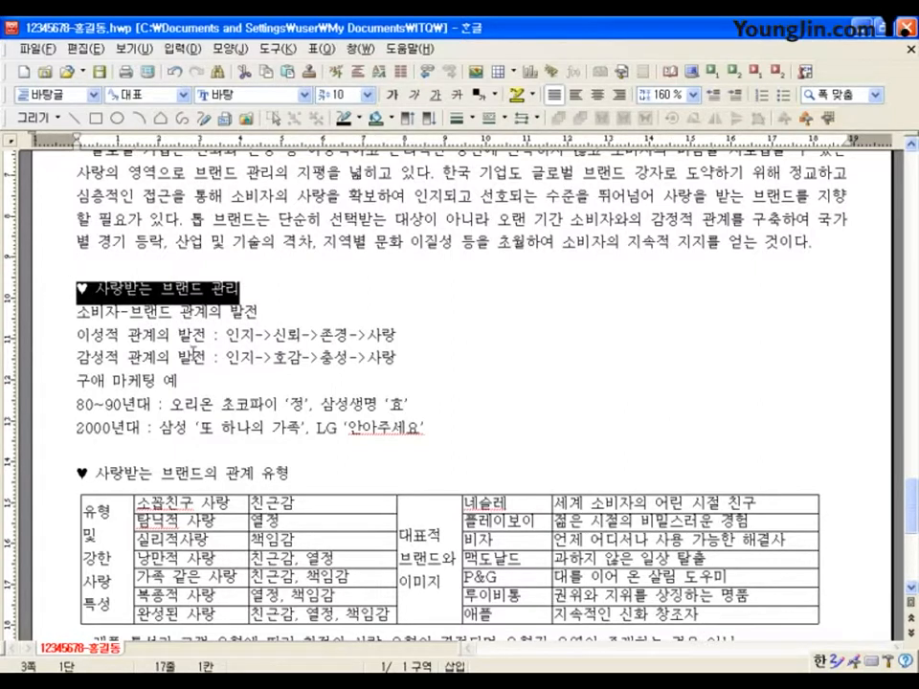
click(207, 325)
drag(77, 294, 96, 289)
click(113, 289)
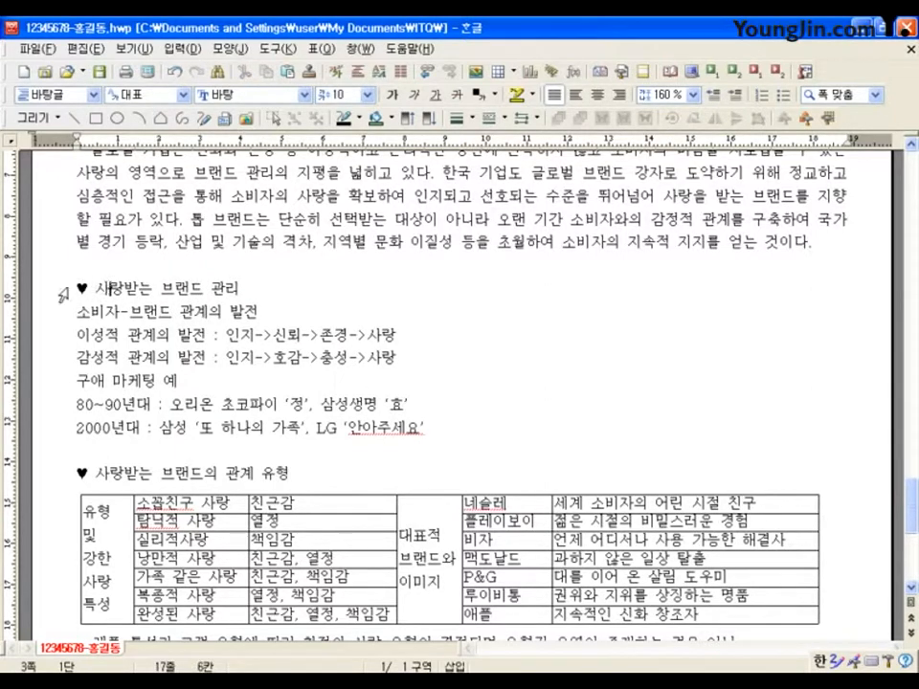
Save the document
key(alt+s)
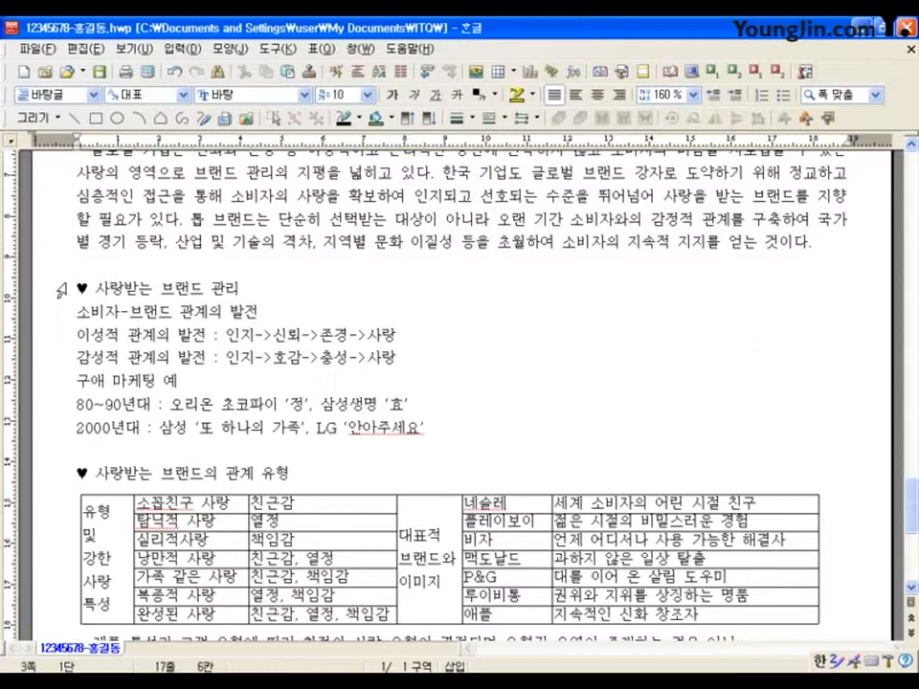
Format the heading "♥ 사랑받는 브랜드 관리" in the 돋움 font at 18 pt
click(60, 290)
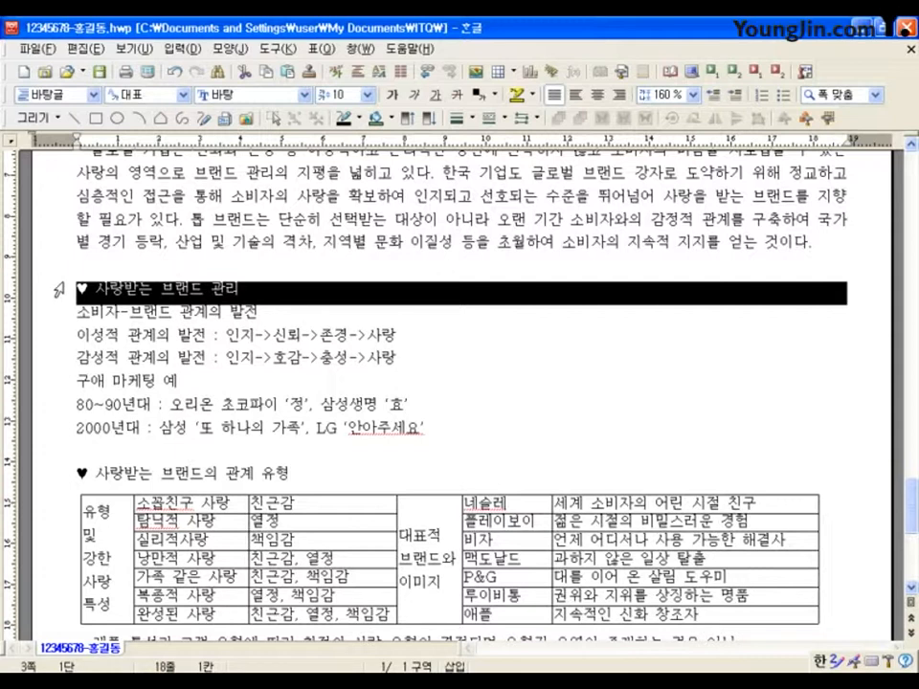
click(229, 95)
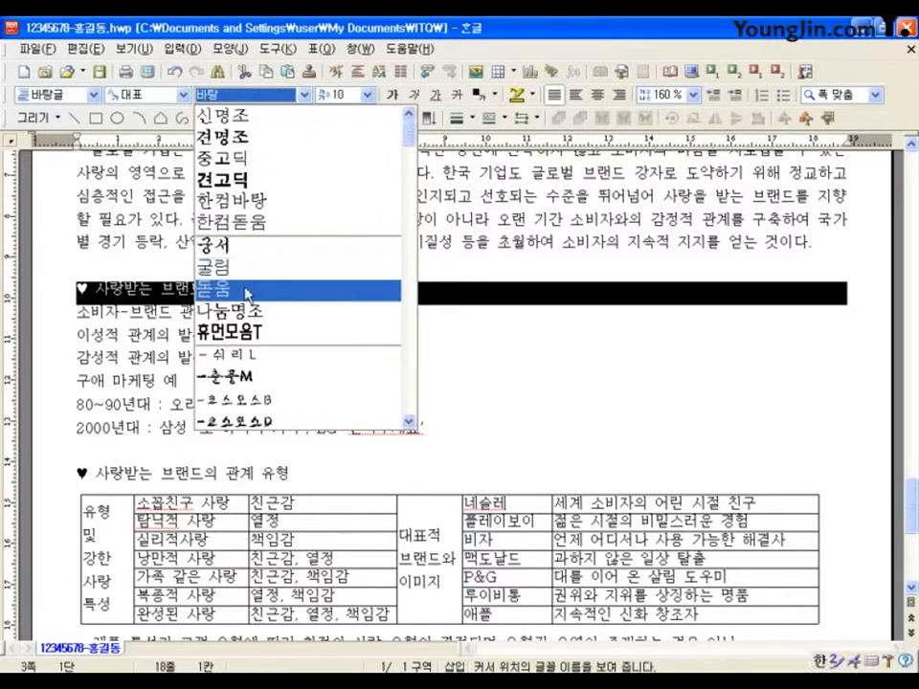
click(244, 289)
text(18)
key(Return)
click(378, 304)
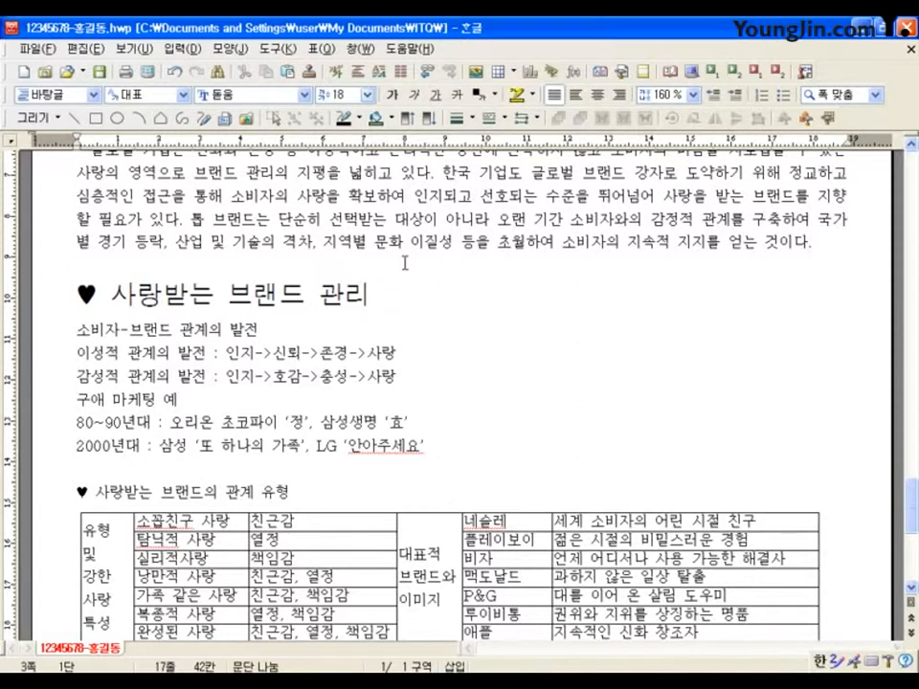
Make the heading text "사랑받는 브랜드 관리" bold and white with red shading, leaving out the heart symbol
drag(112, 294, 379, 294)
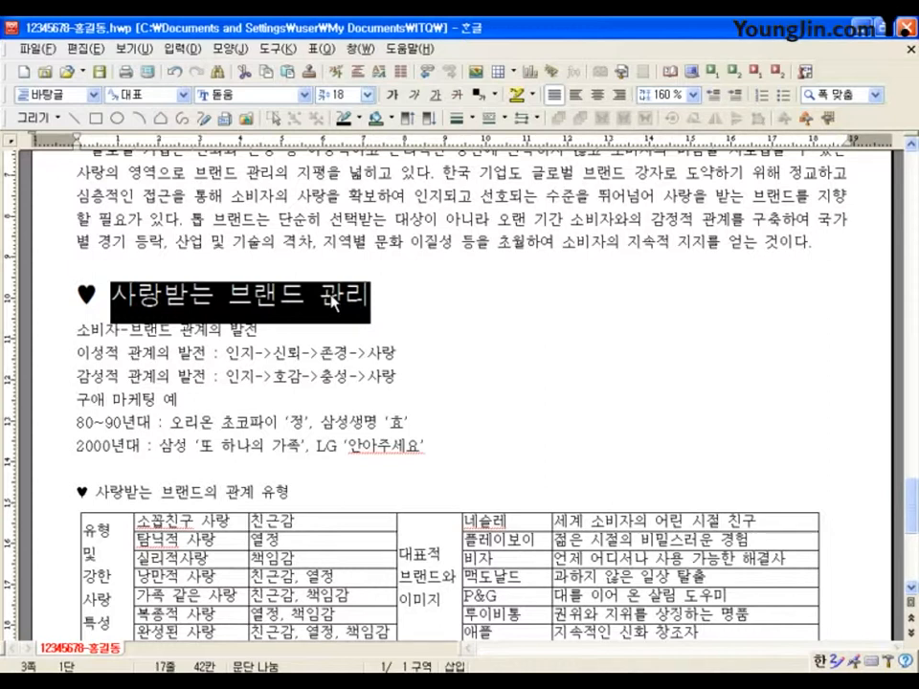
right_click(332, 300)
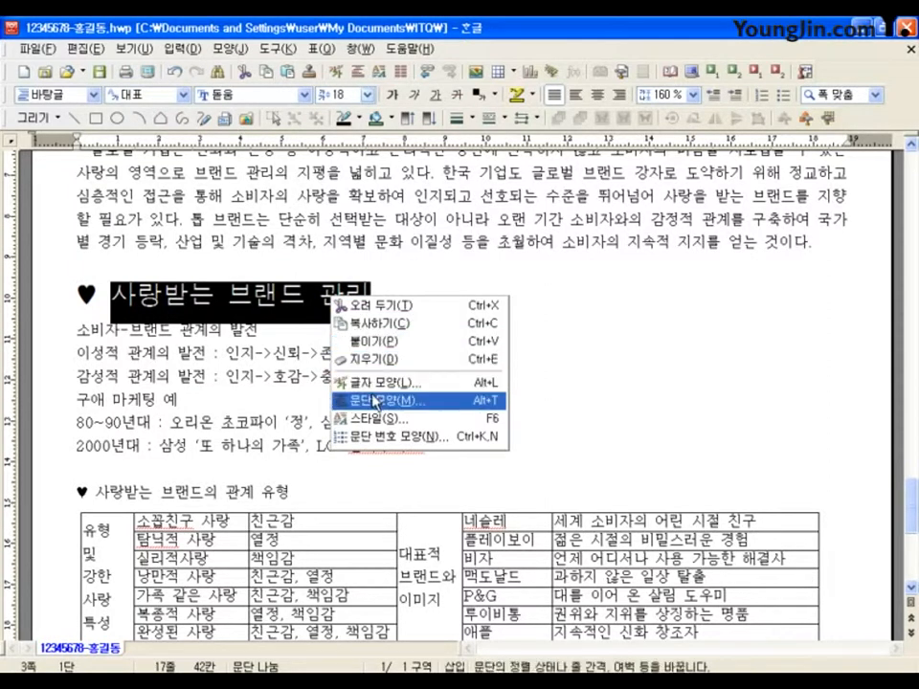
click(243, 49)
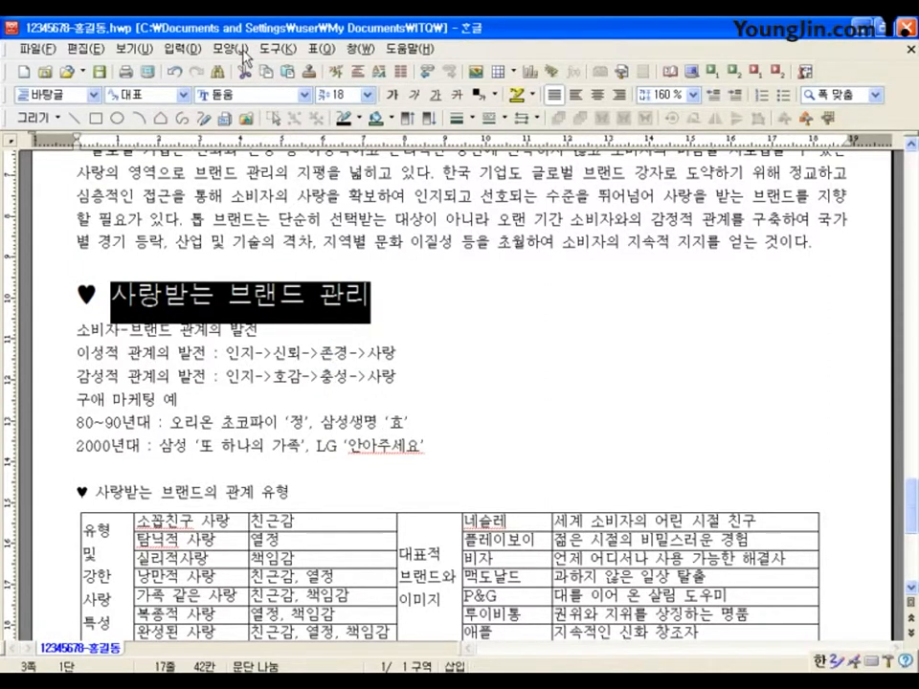
click(243, 49)
click(246, 69)
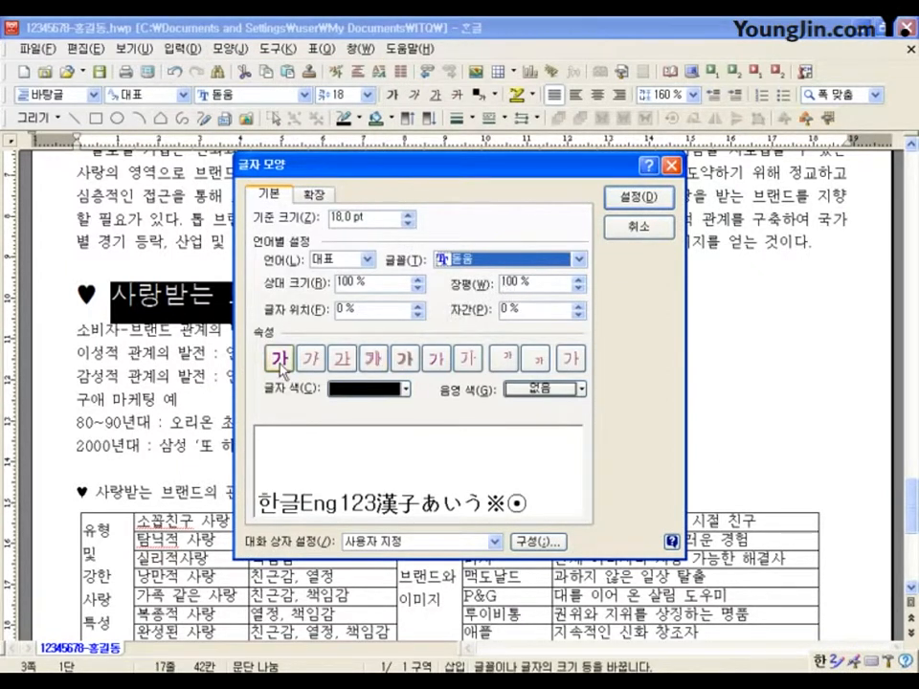
click(367, 390)
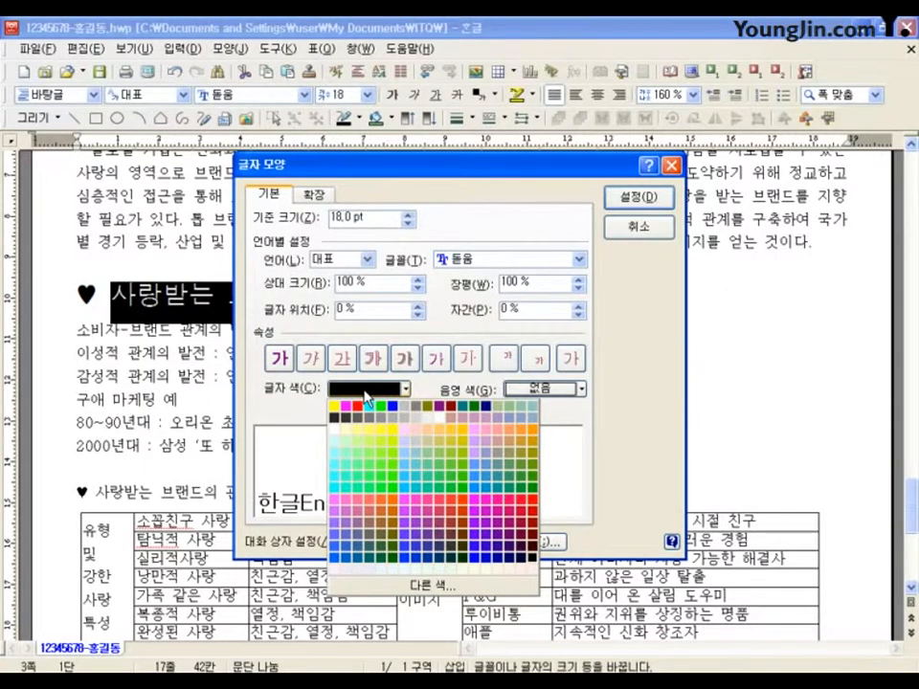
click(334, 430)
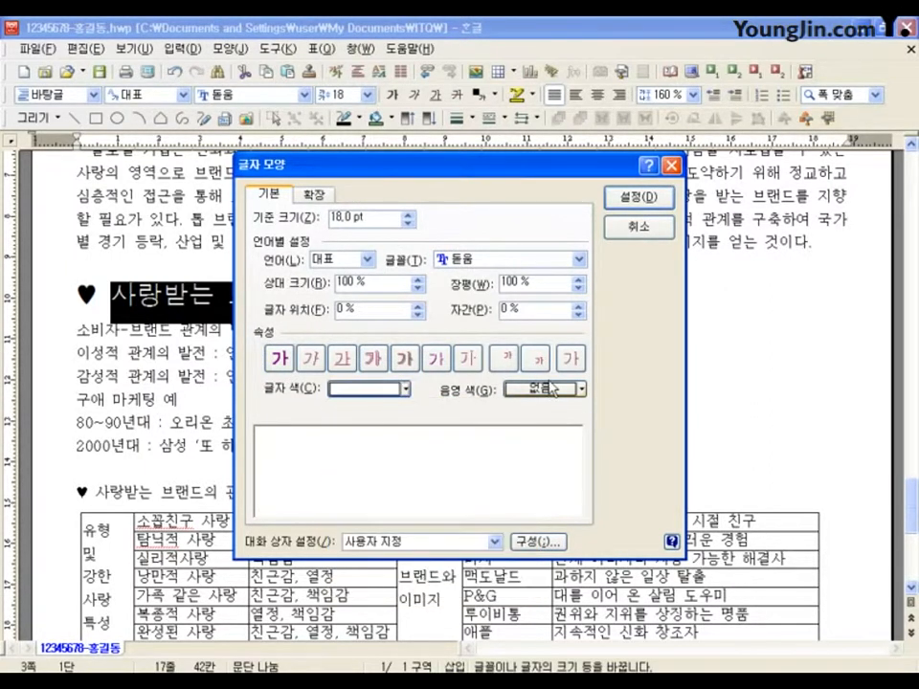
click(542, 389)
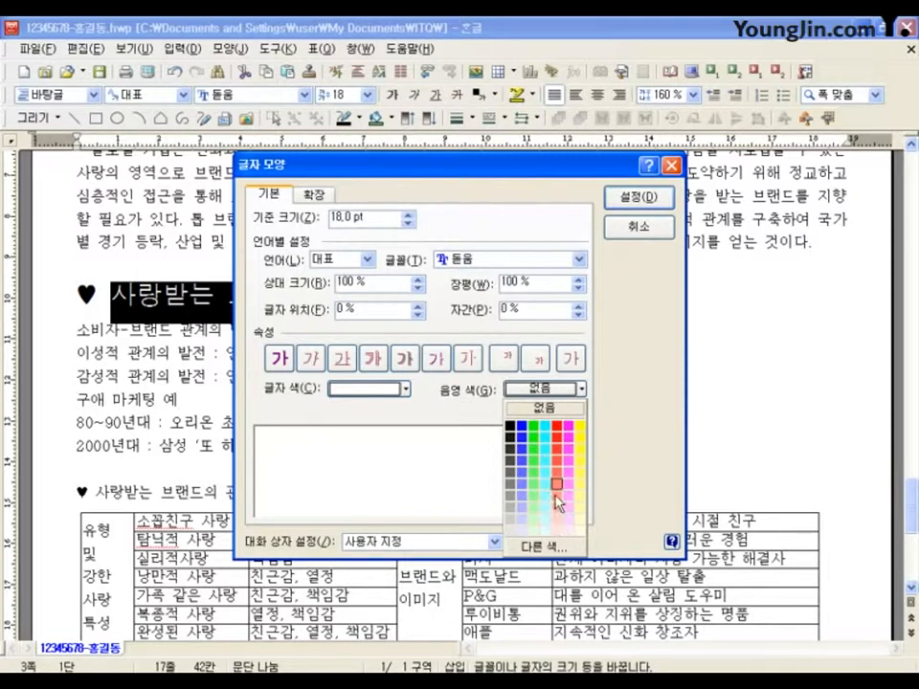
click(559, 430)
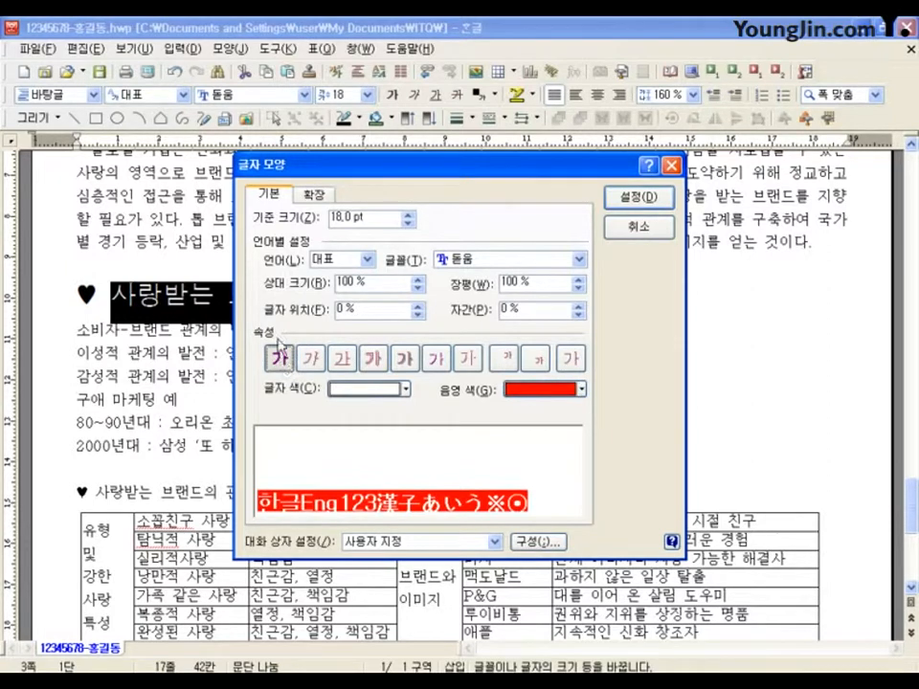
click(632, 196)
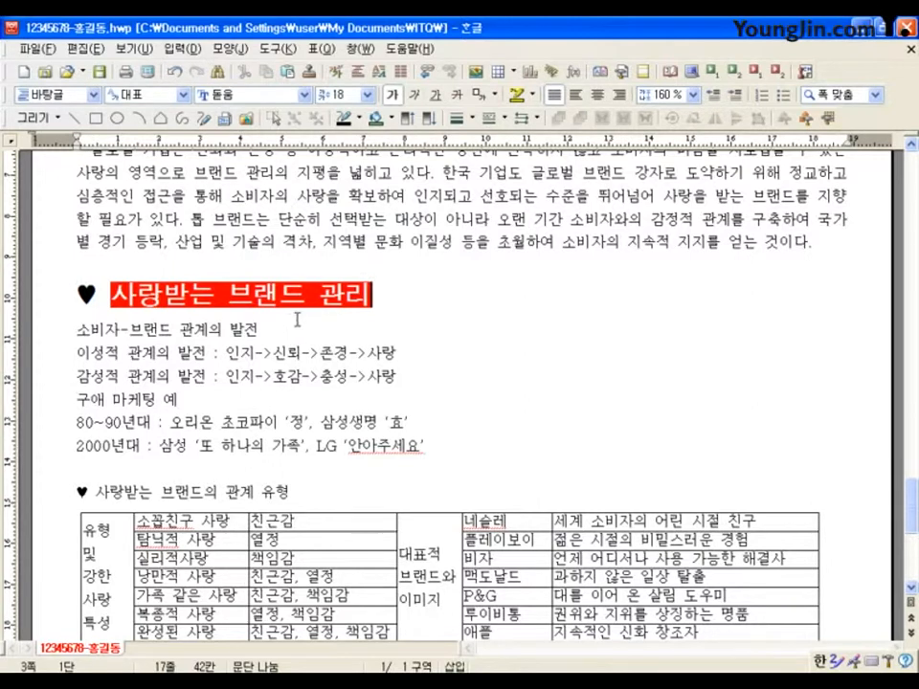
click(303, 445)
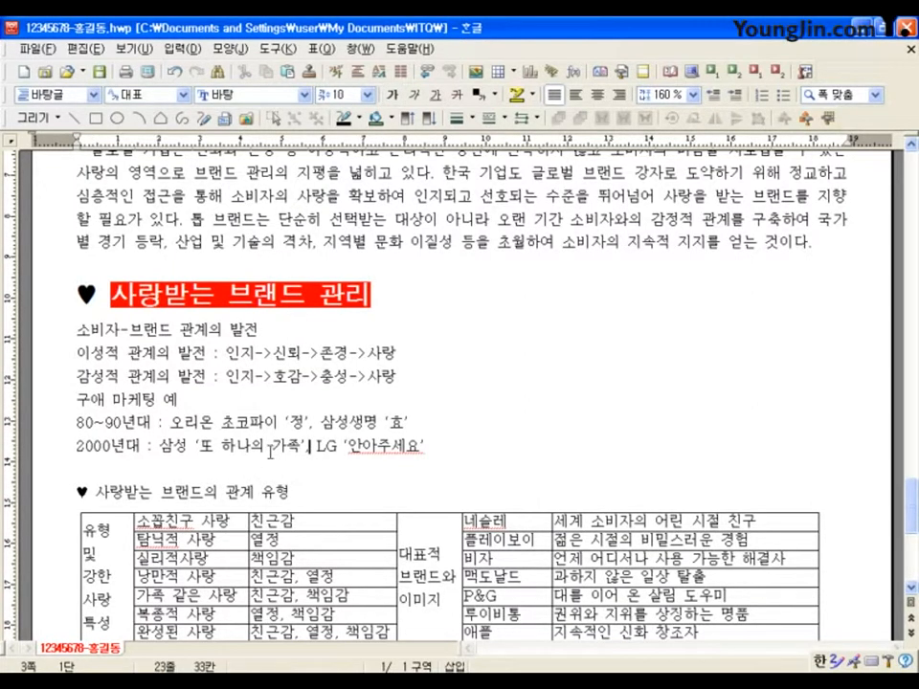
Format the heading "♥ 사랑받는 브랜드의 관계 유형" above the table in the 돋움 font at 18 pt
scroll(236, 436, down, 1)
click(52, 438)
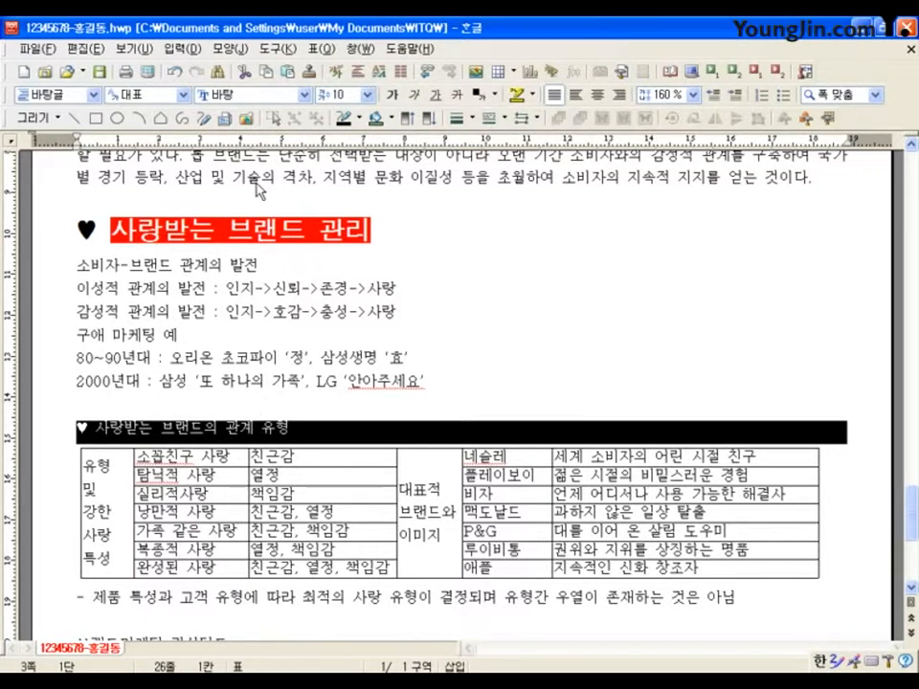
click(296, 97)
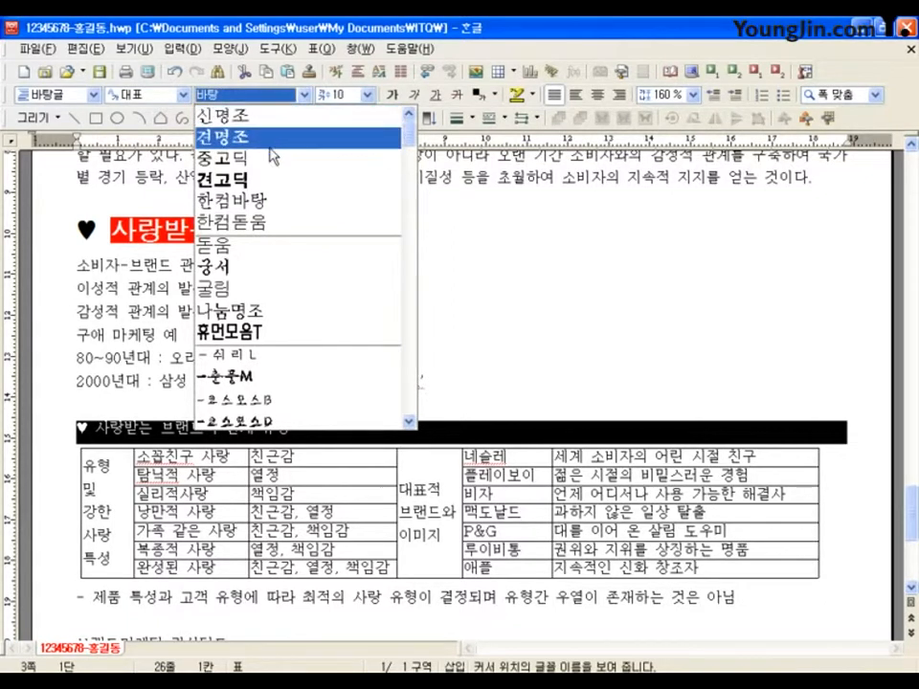
click(219, 246)
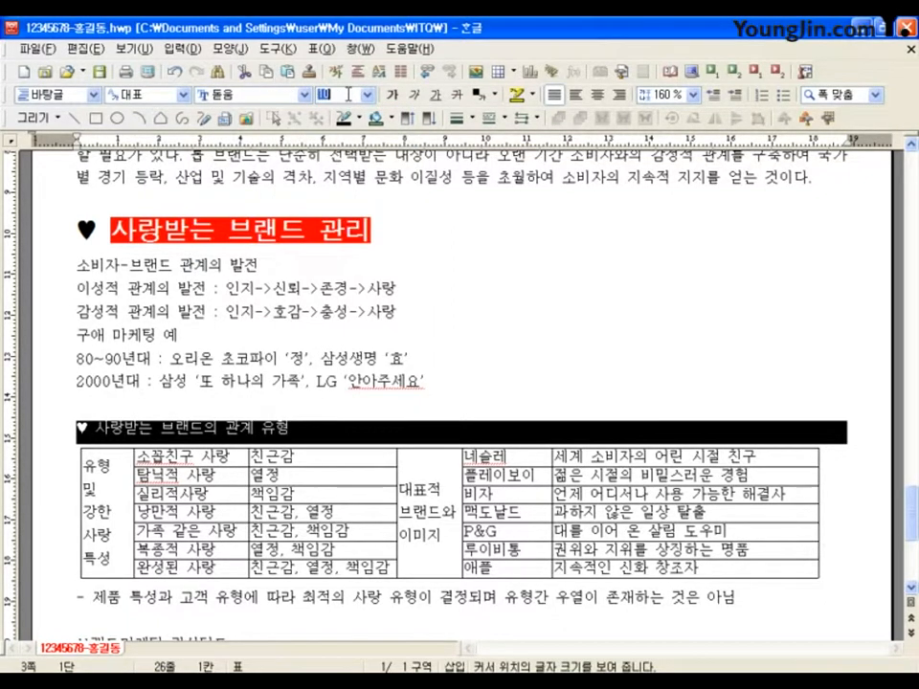
text(18)
key(Return)
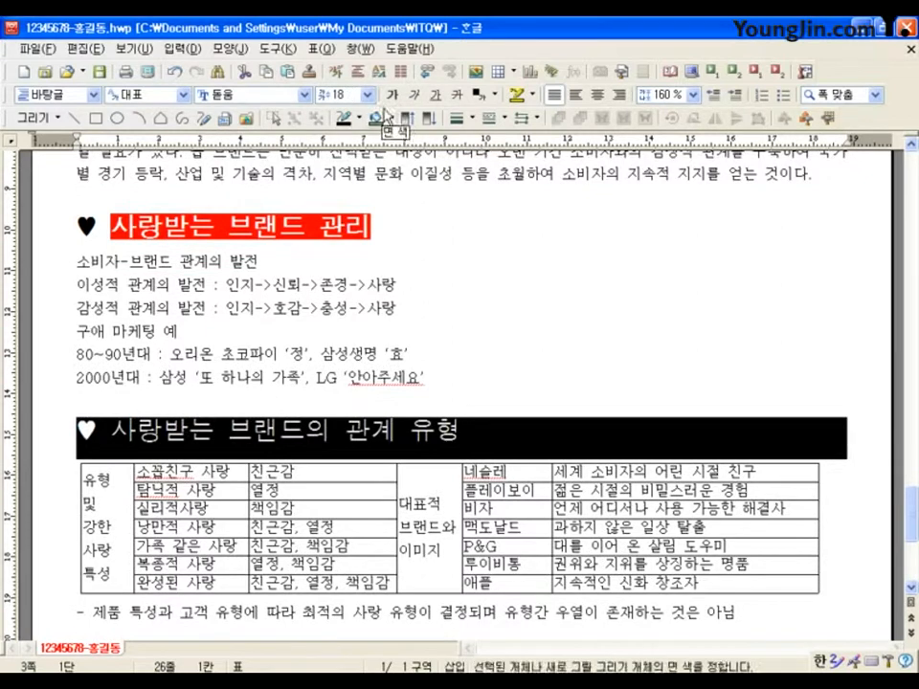
Apply bold and shadow to the heading text "사랑받는 브랜드의 관계 유형", leaving out the heart symbol
click(271, 380)
drag(113, 432, 474, 443)
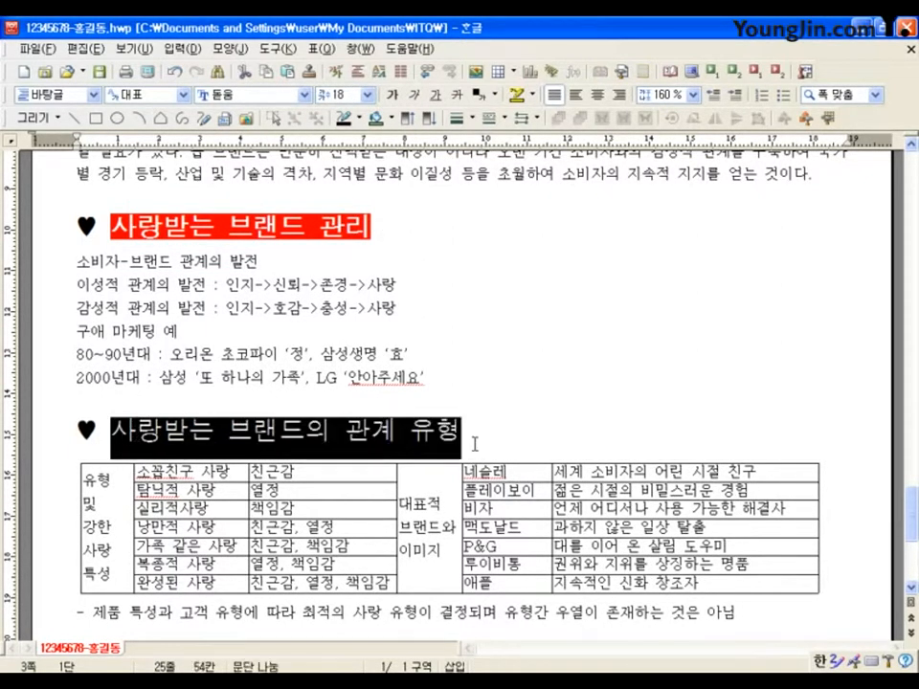
right_click(421, 438)
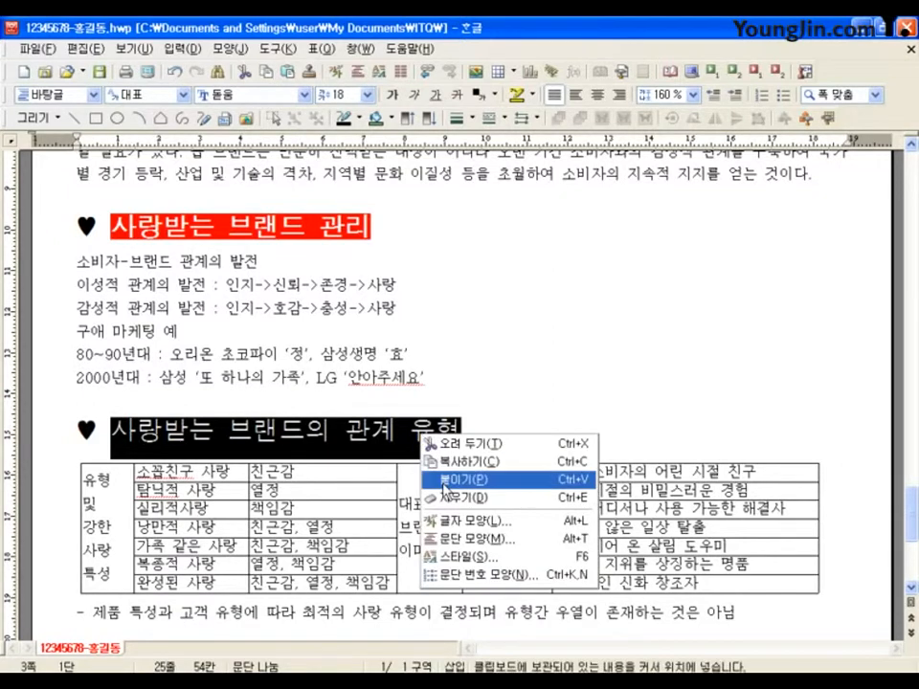
click(460, 519)
click(278, 358)
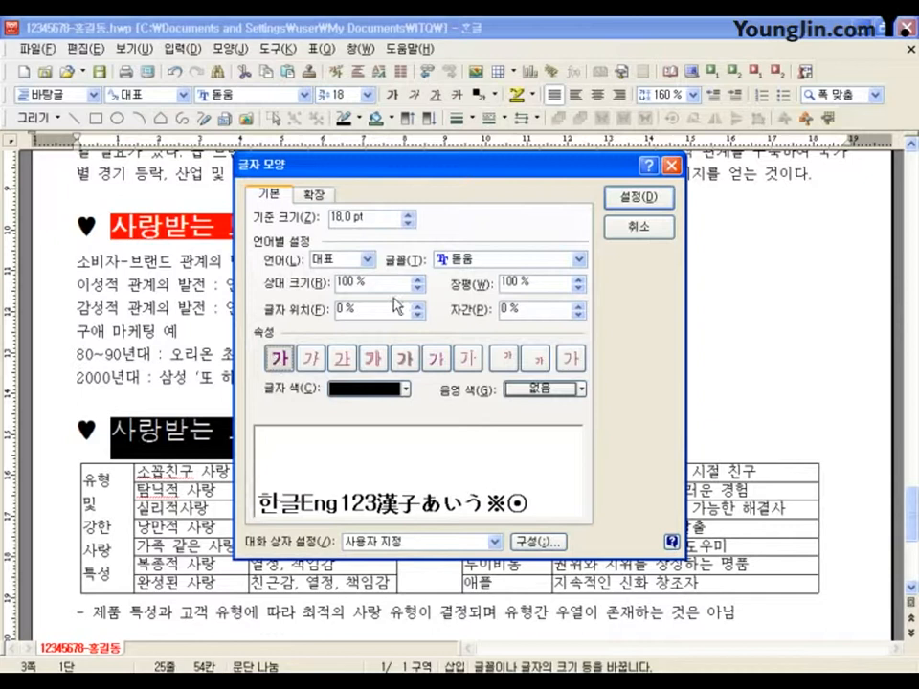
click(406, 361)
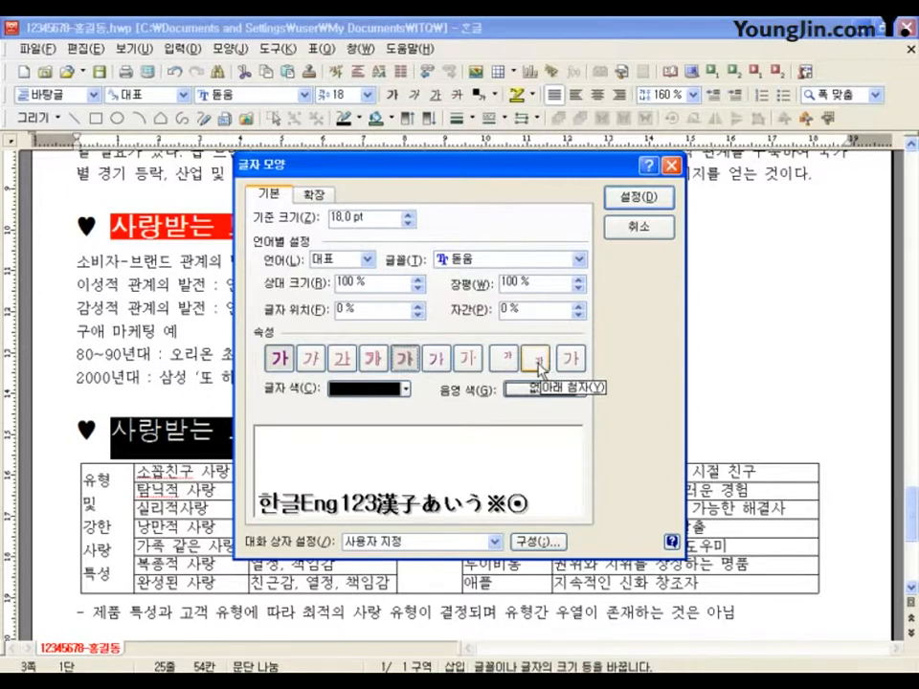
click(640, 196)
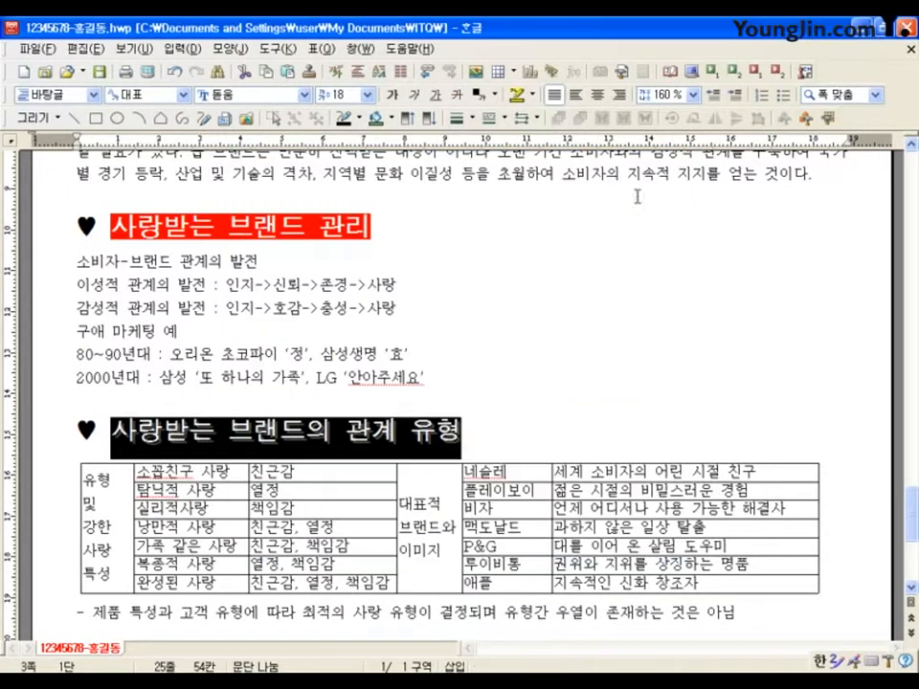
Add hollow-circle emphasis marks above the word "브랜드" in the heading "사랑받는 브랜드의 관계 유형"
click(409, 432)
drag(228, 432, 305, 432)
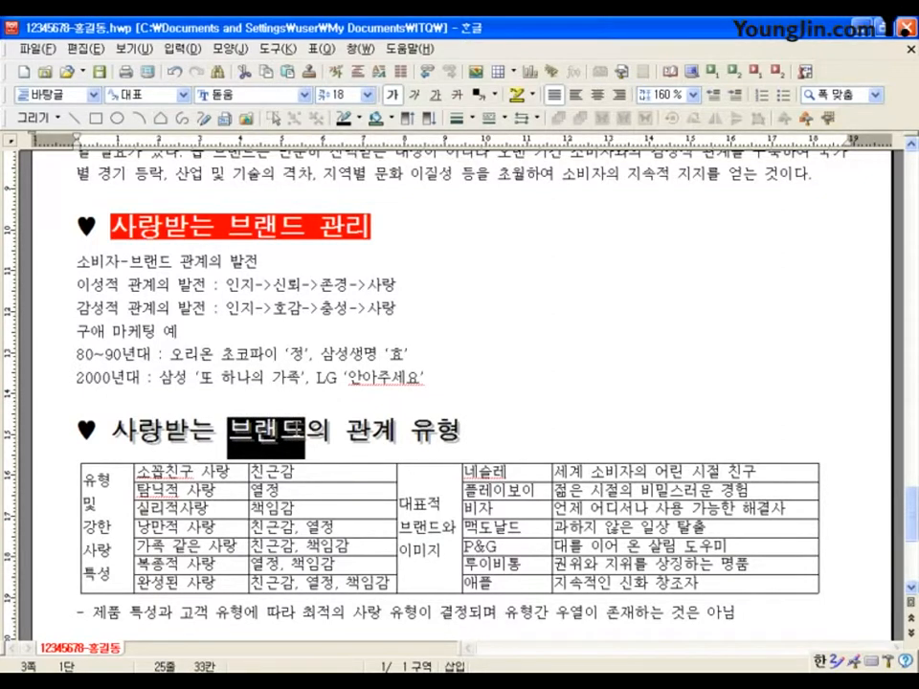
right_click(290, 434)
click(331, 514)
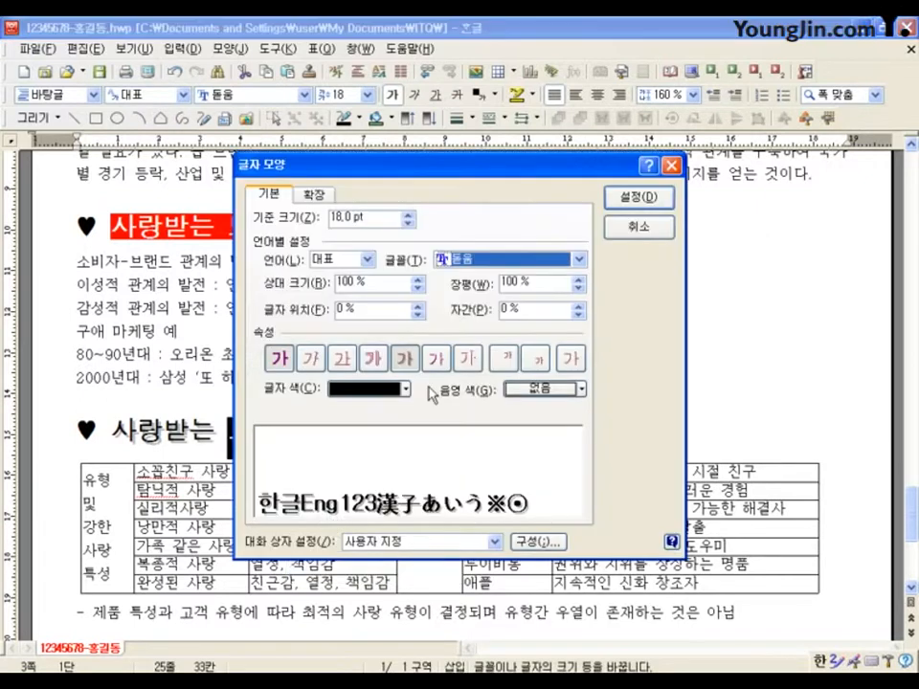
click(316, 196)
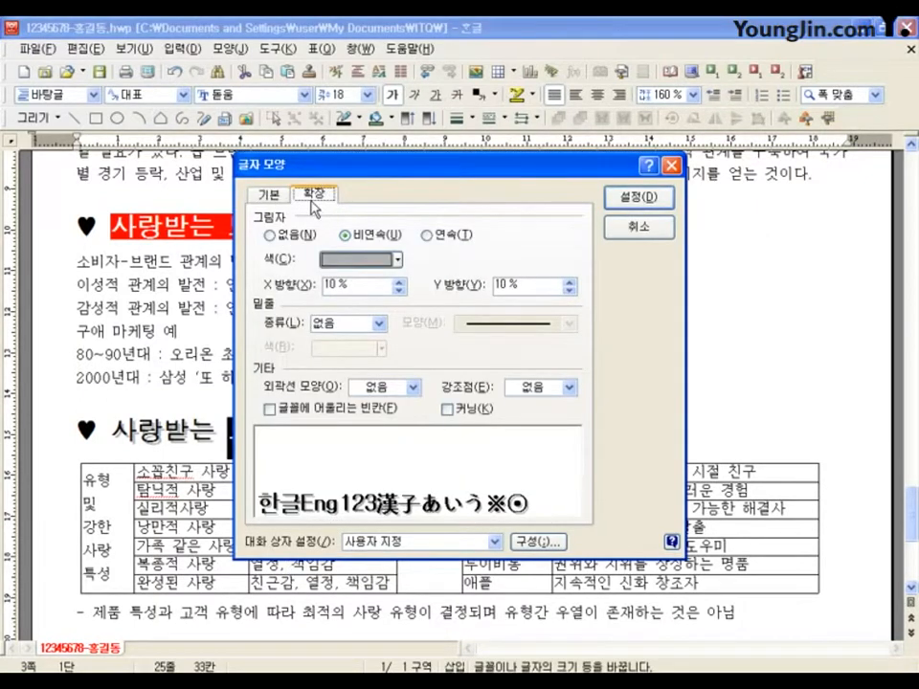
click(531, 391)
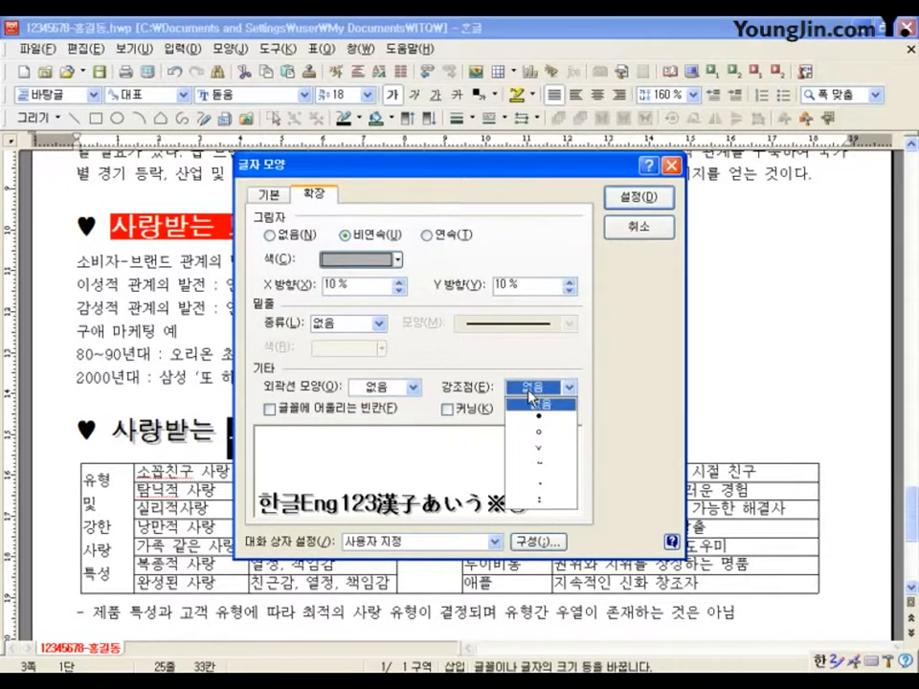
click(540, 436)
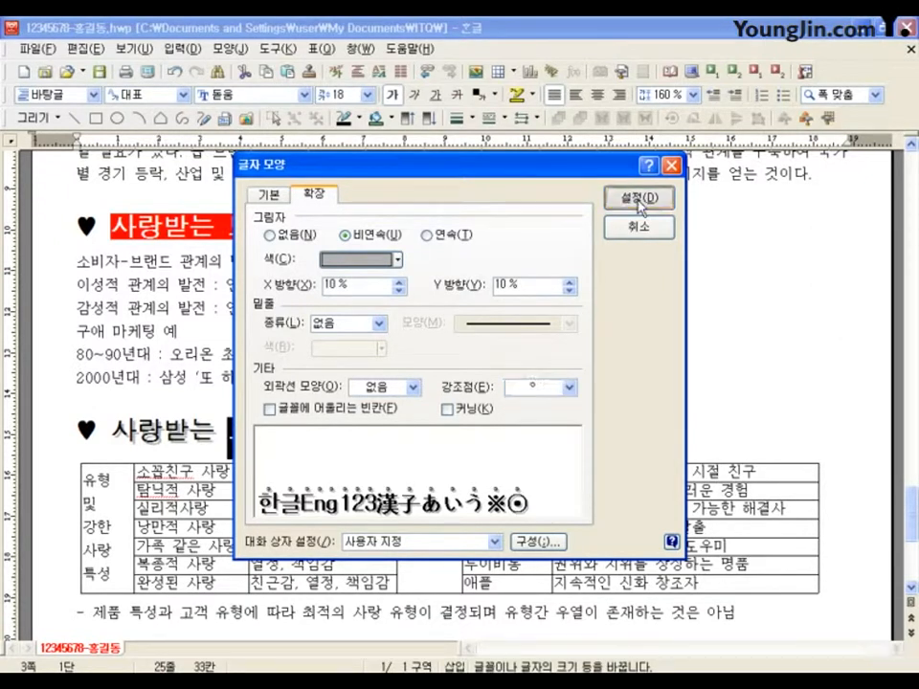
click(637, 198)
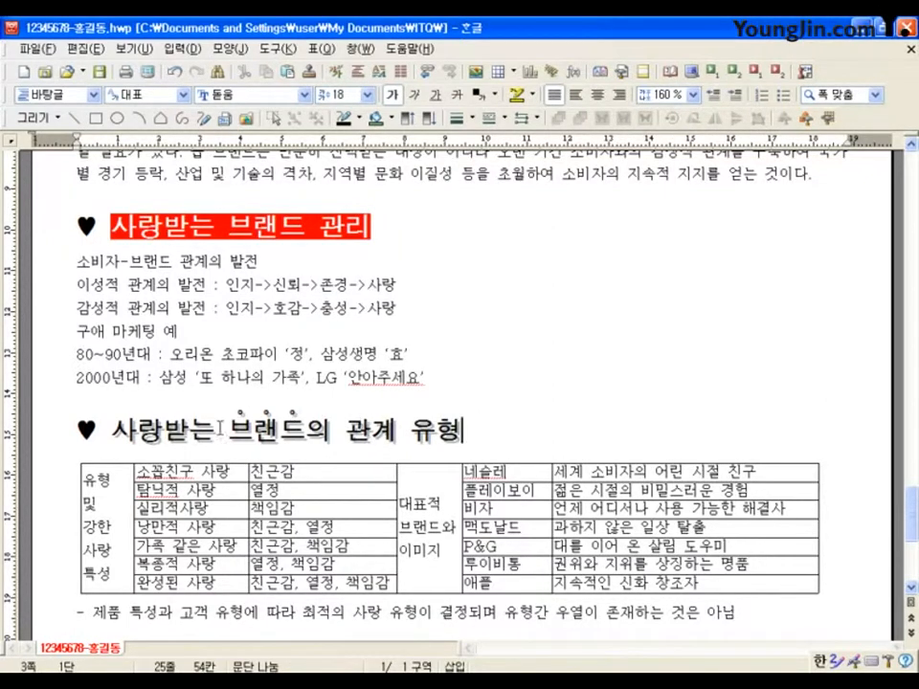
Choose the (1), (가), (a), 1) paragraph numbering style for the six lines below the heading "사랑받는 브랜드 관리"
click(44, 267)
drag(44, 267, 469, 390)
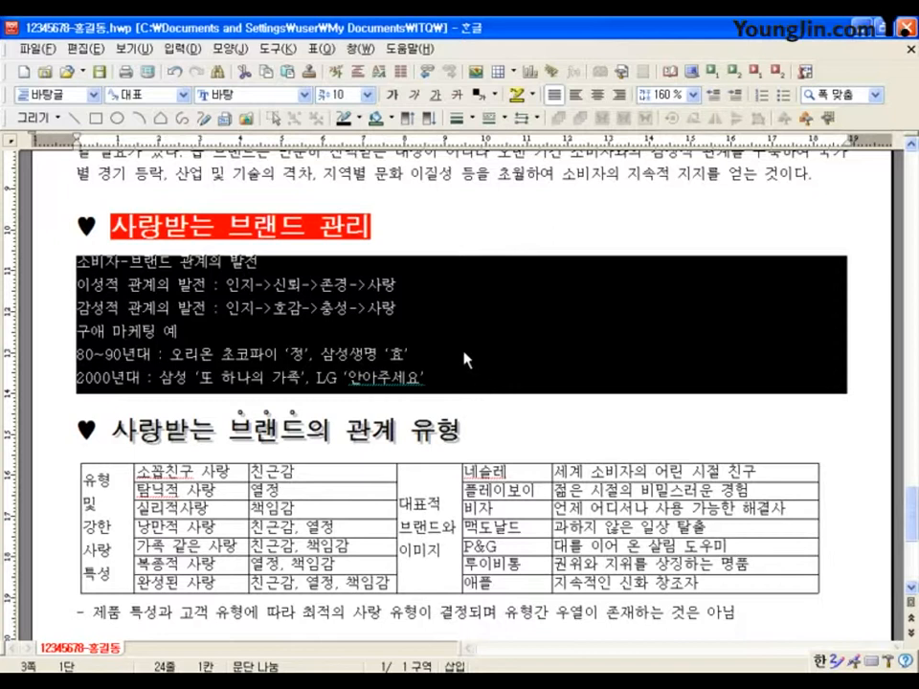
right_click(466, 359)
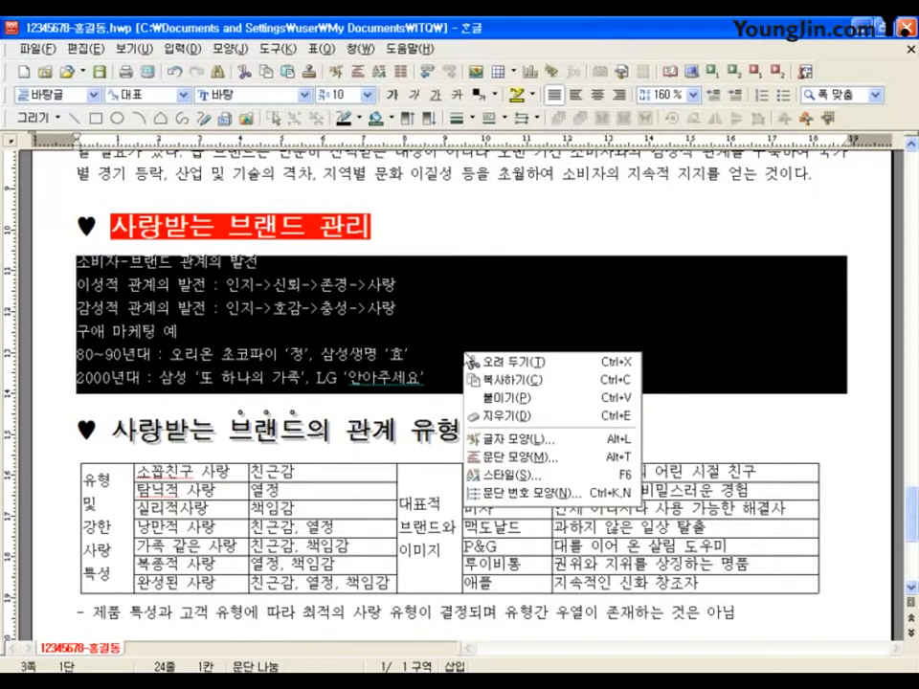
click(532, 495)
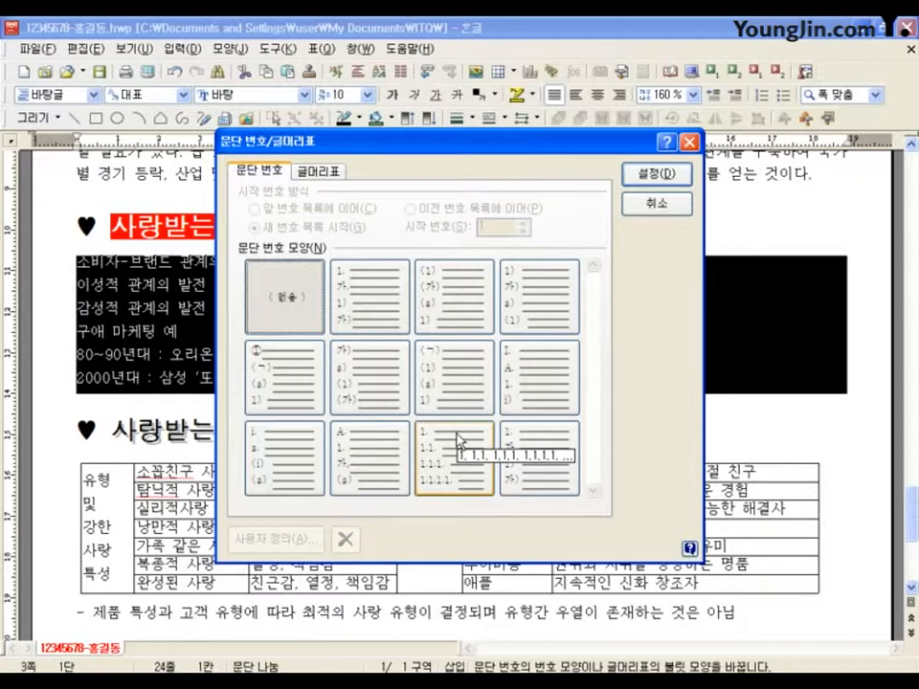
click(428, 316)
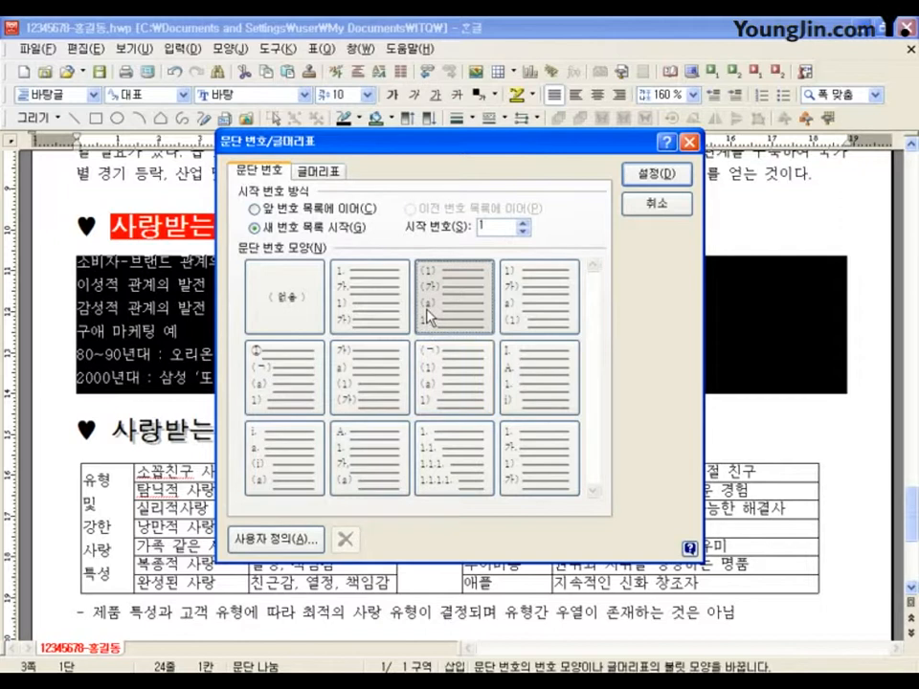
click(292, 538)
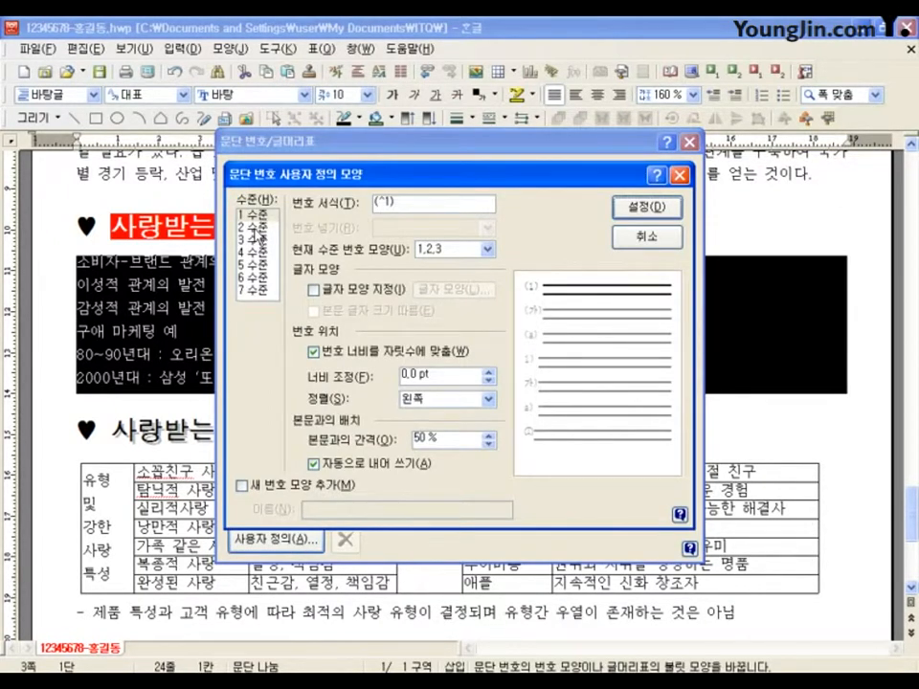
click(258, 228)
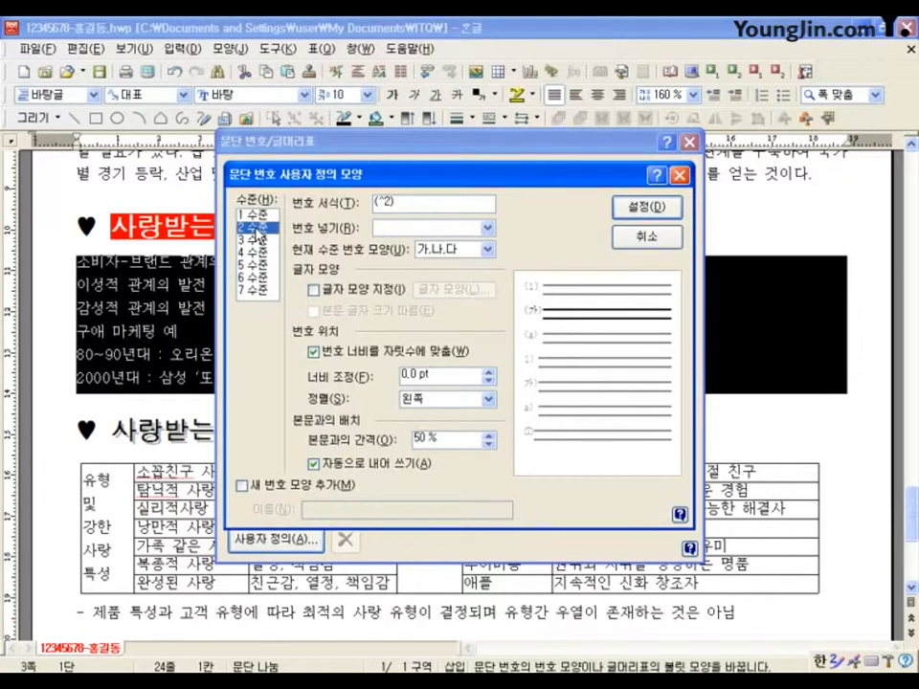
click(452, 253)
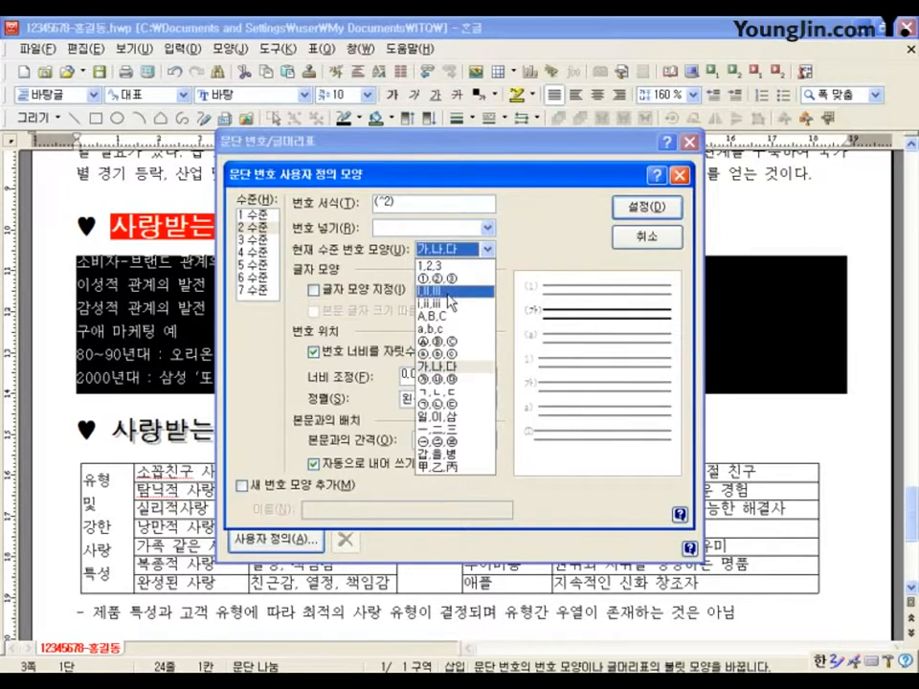
click(446, 292)
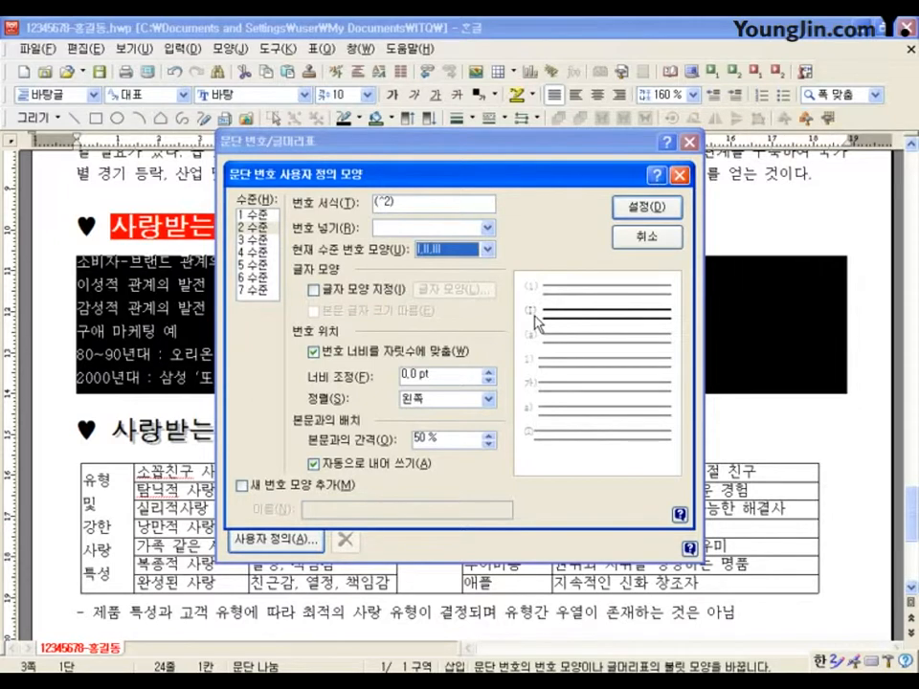
click(644, 236)
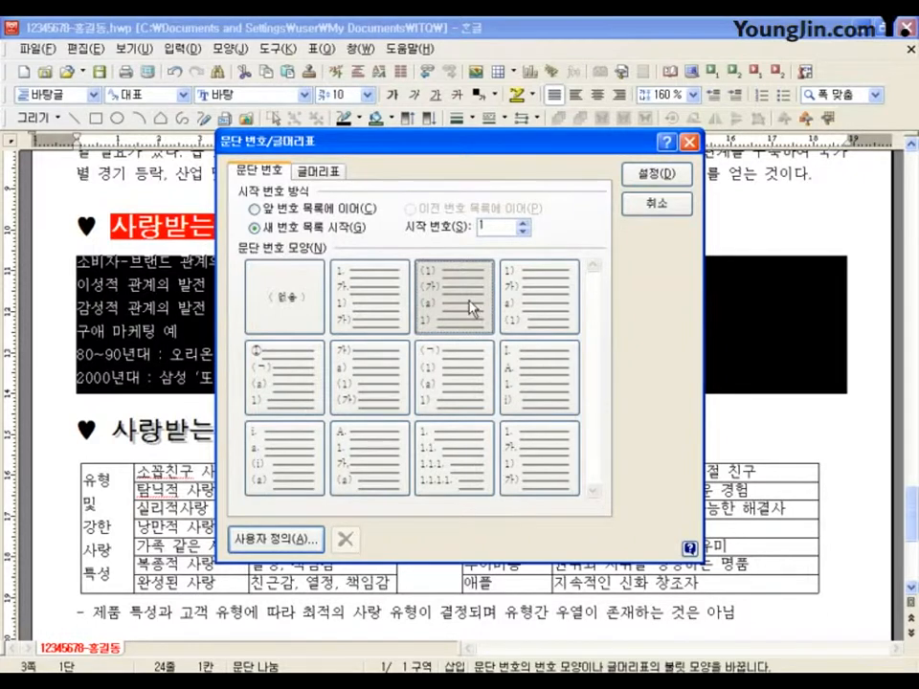
Apply the chosen paragraph numbering to the six selected lines
click(648, 175)
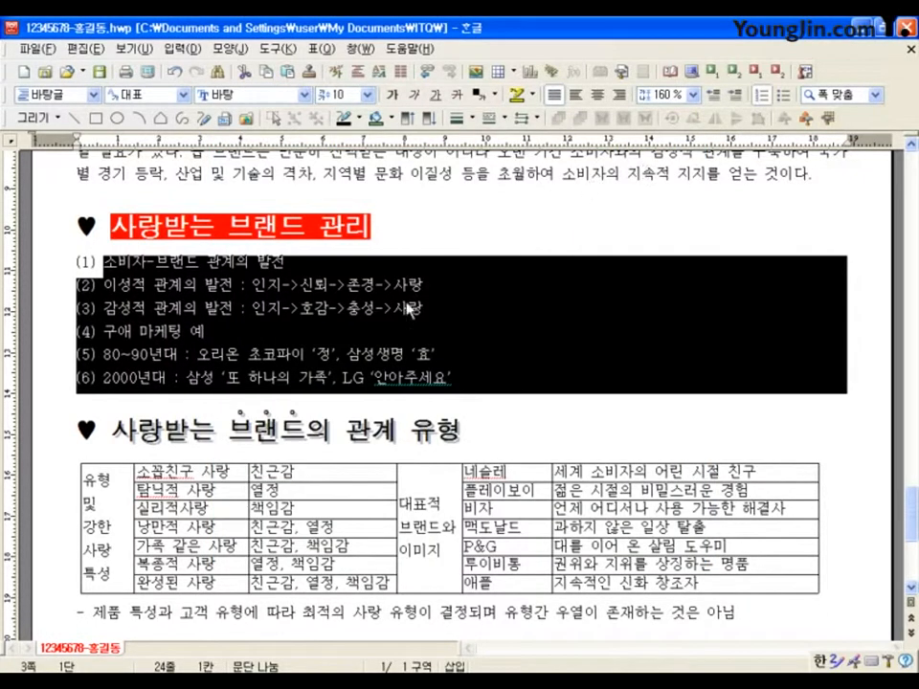
Lower the two lines "이성적 관계의 발전" and "감성적 관계의 발전" one numbering level to (가) and (나)
click(443, 358)
drag(108, 282, 434, 308)
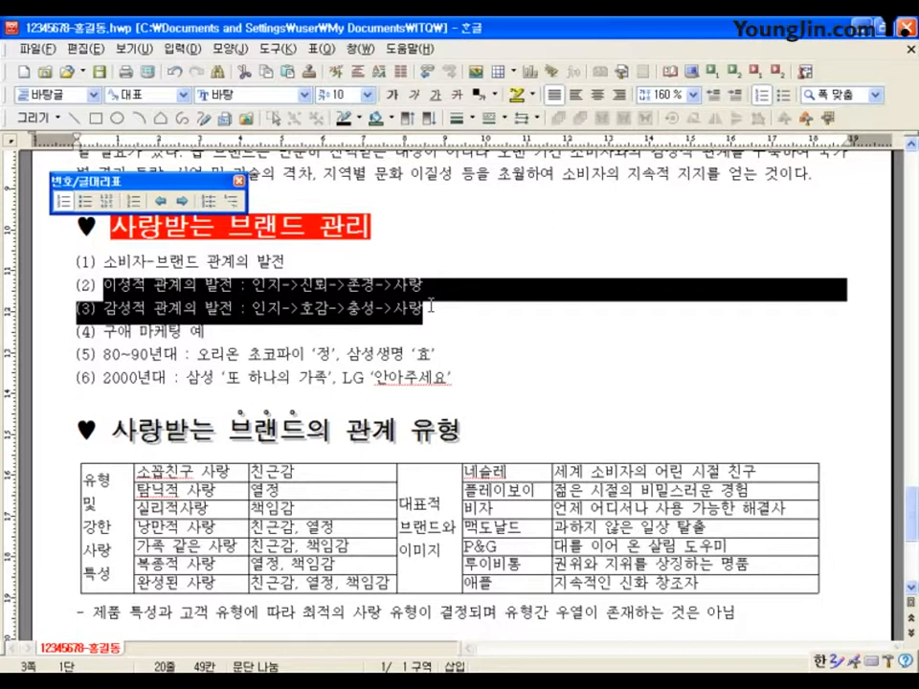
click(425, 307)
drag(98, 284, 426, 309)
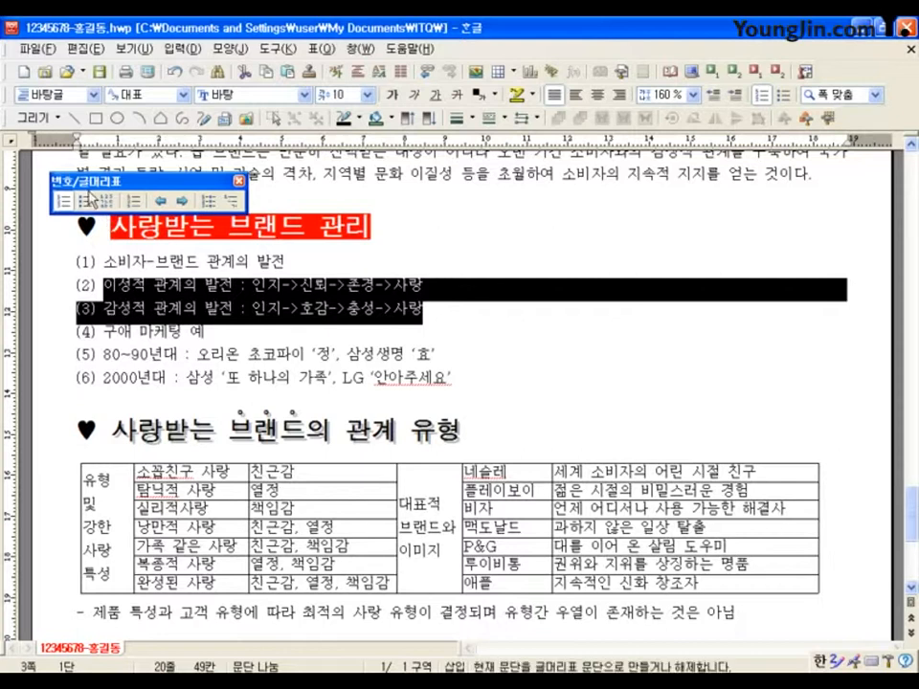
click(180, 203)
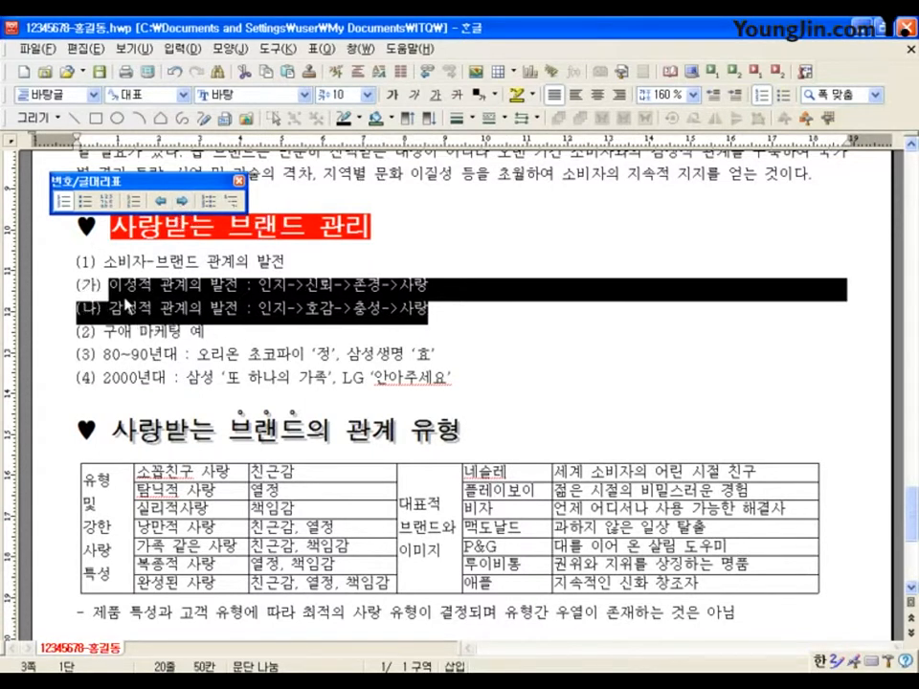
click(86, 285)
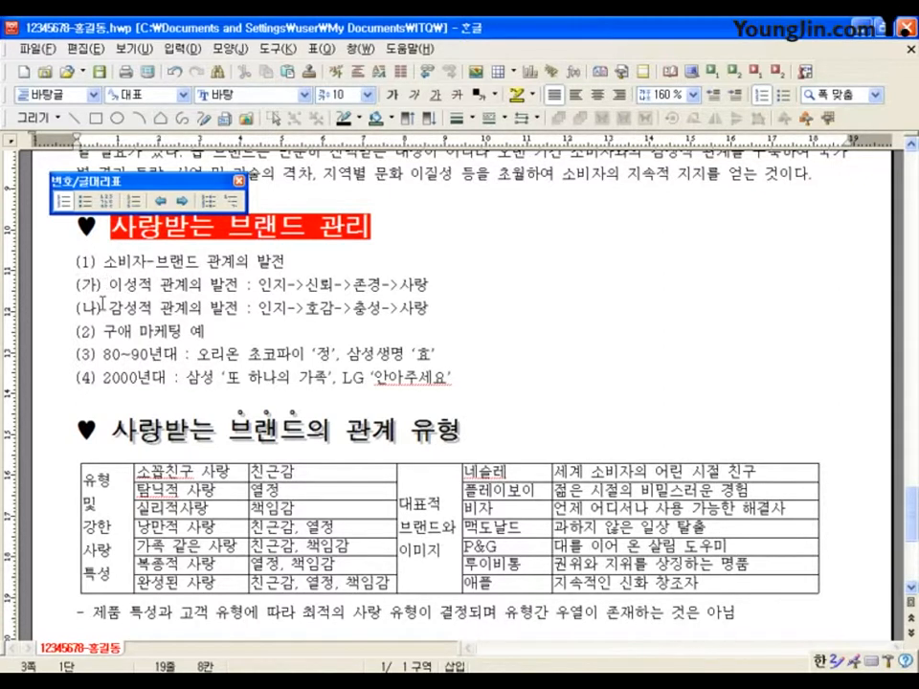
Lower the "80~90년대" and "2000년대" lines one numbering level to (가) and (나), and save the document
drag(104, 352, 456, 388)
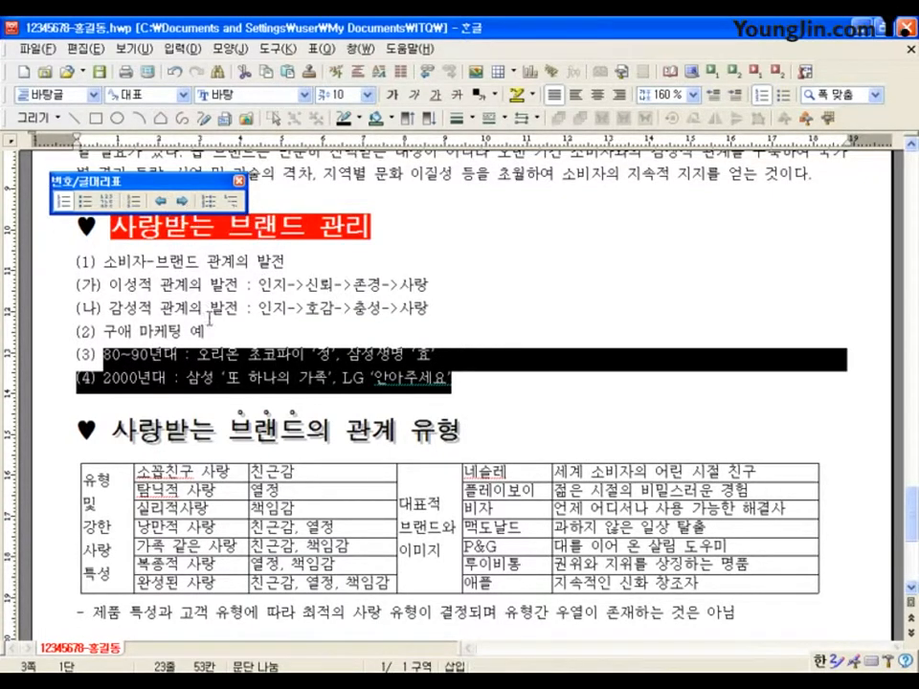
click(428, 385)
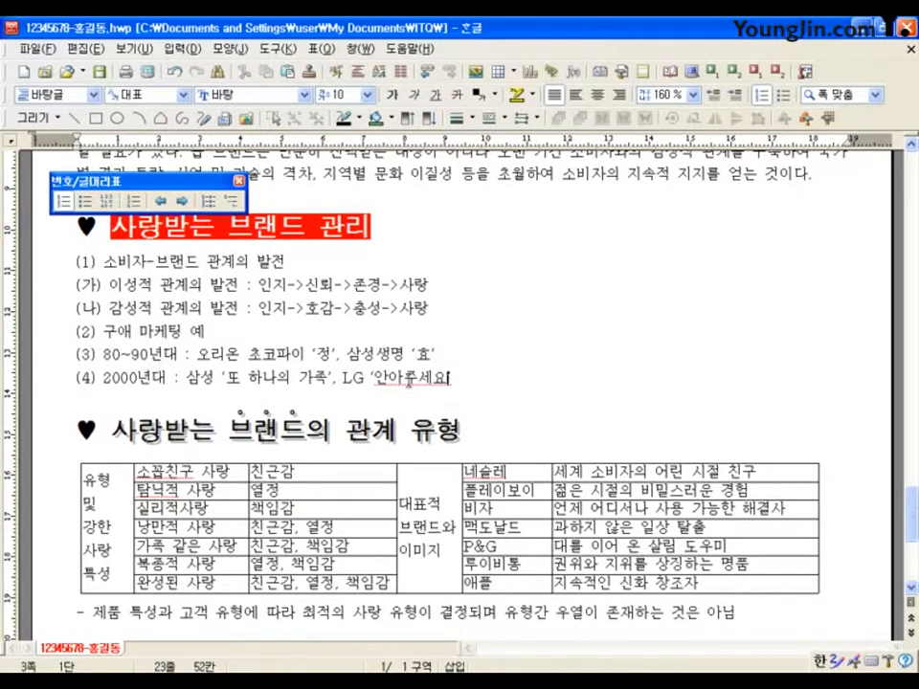
drag(106, 355, 836, 407)
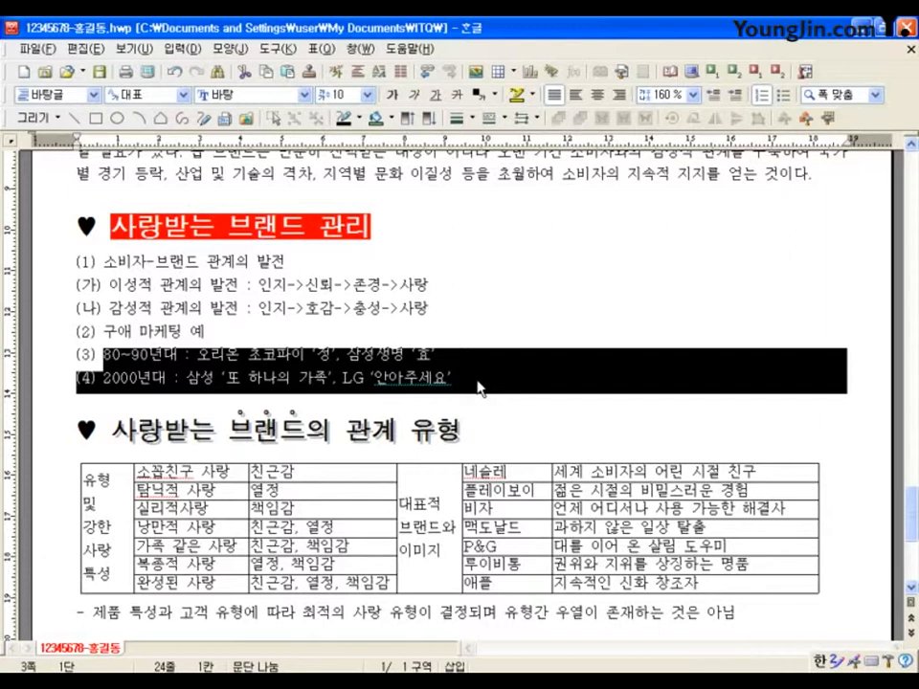
right_click(615, 65)
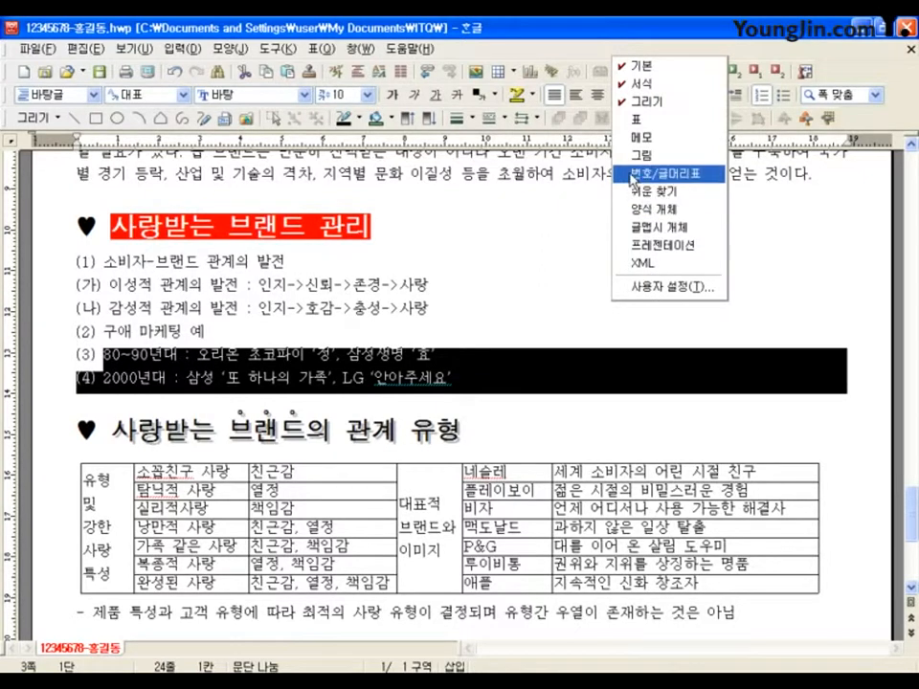
click(660, 173)
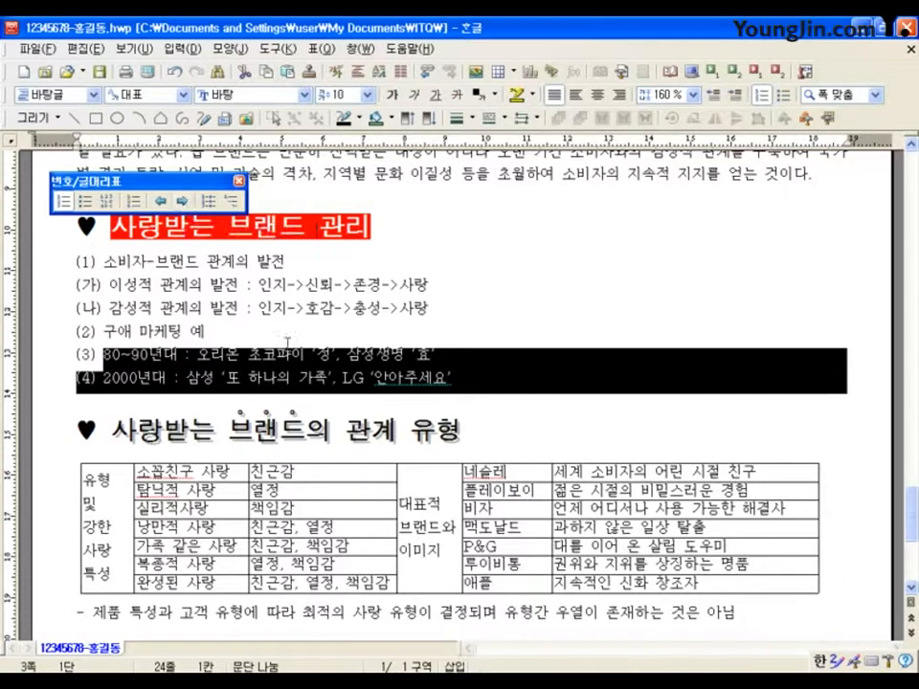
key(ctrl+KP_Add)
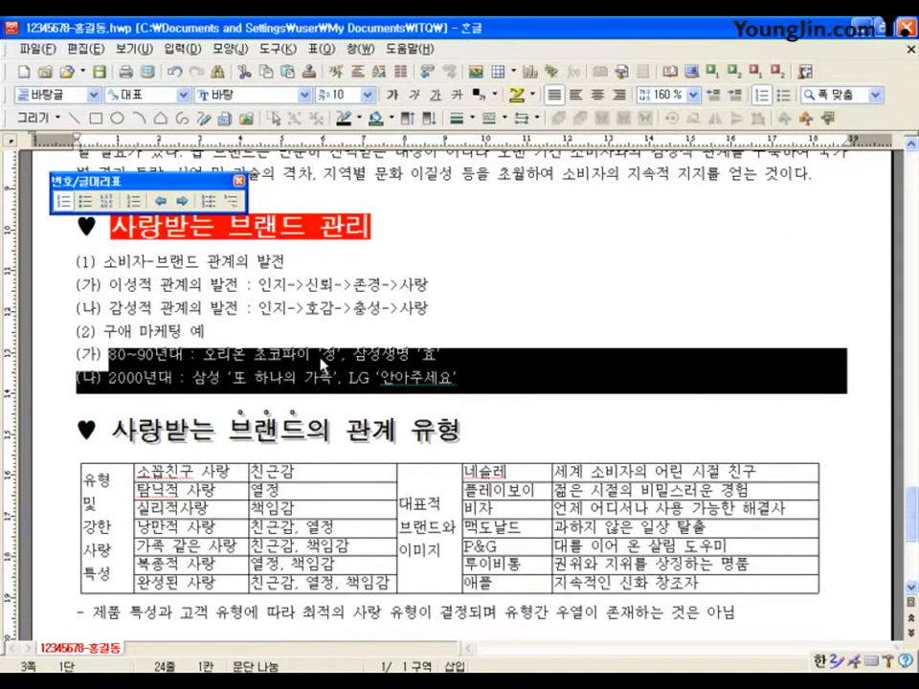
click(372, 378)
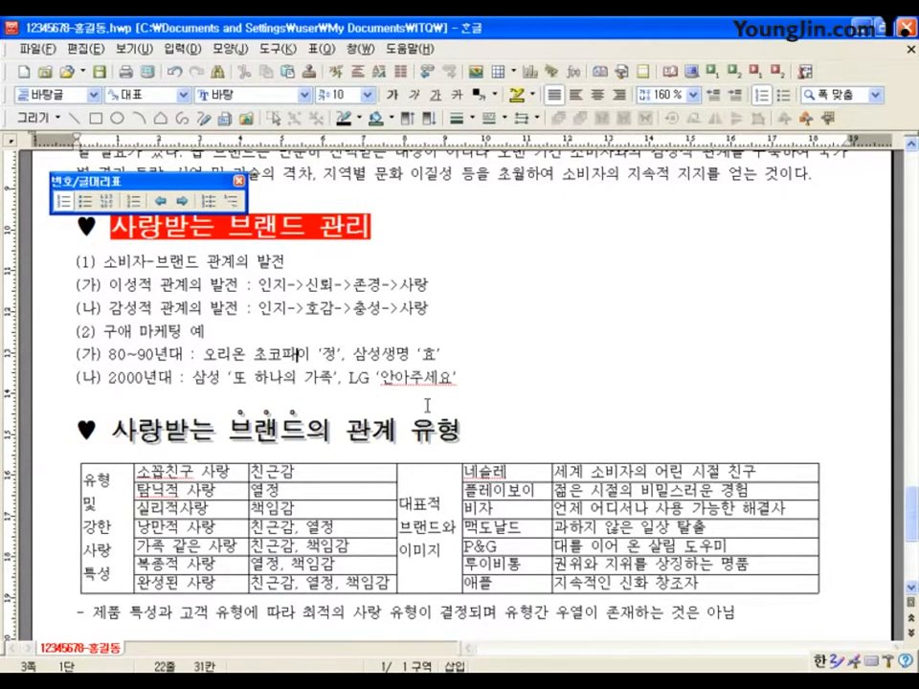
click(363, 386)
key(alt+s)
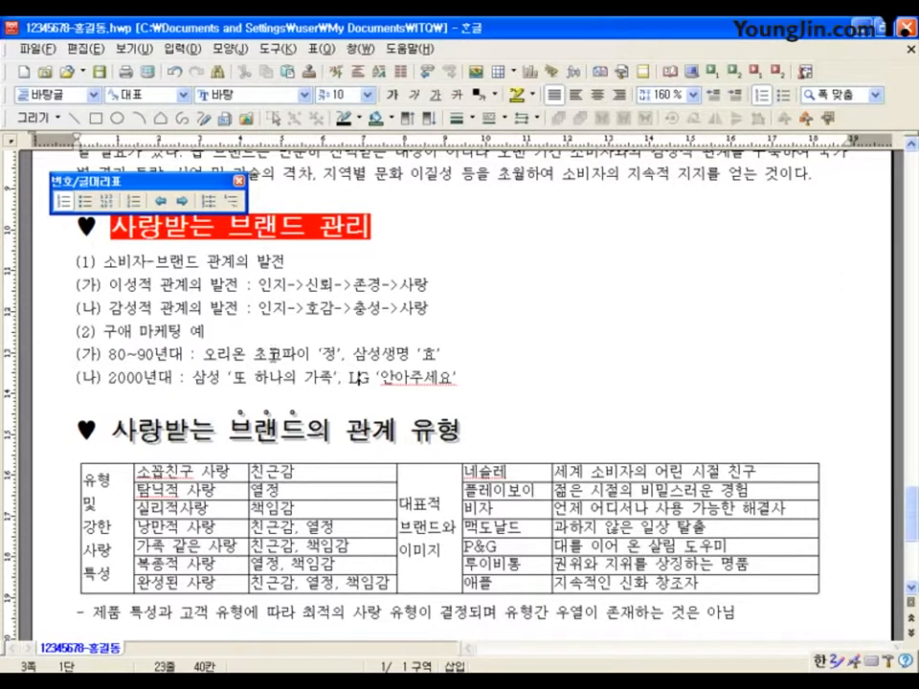
Set the left margin to 15 pt and the line spacing to 180% for all six numbered paragraphs
drag(103, 260, 507, 381)
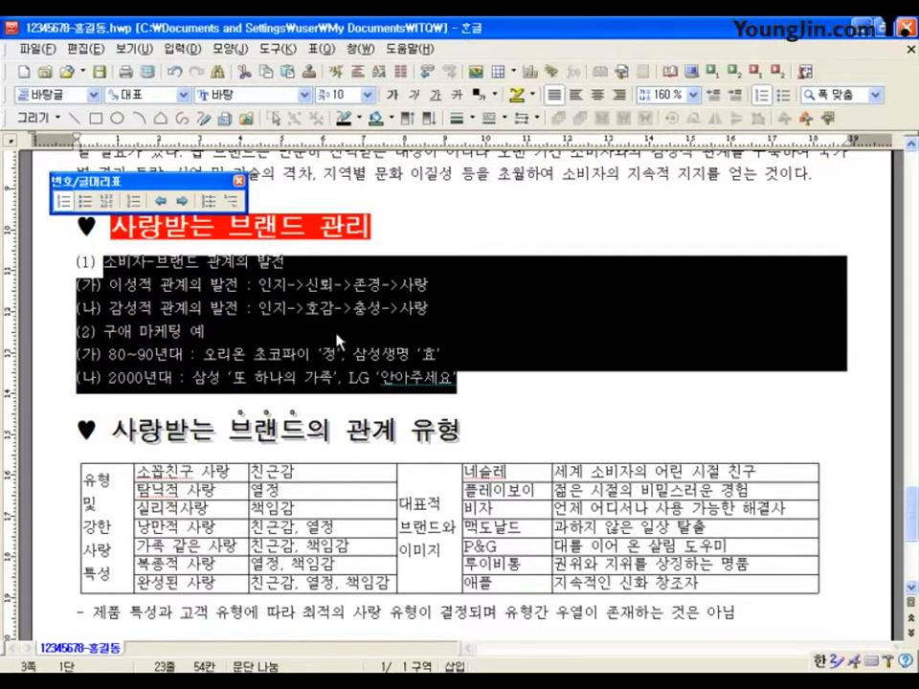
right_click(495, 326)
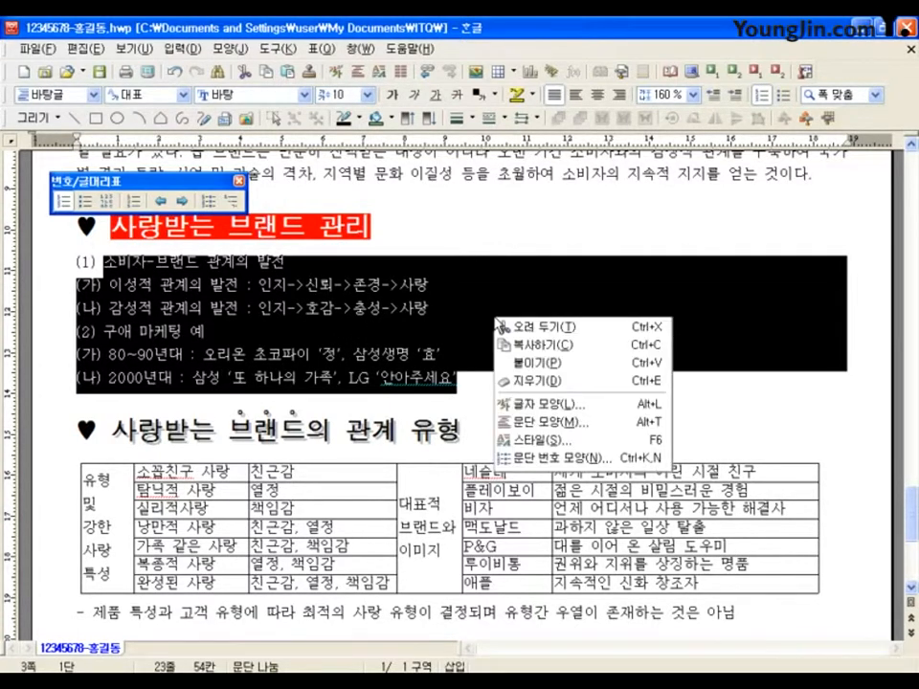
click(536, 421)
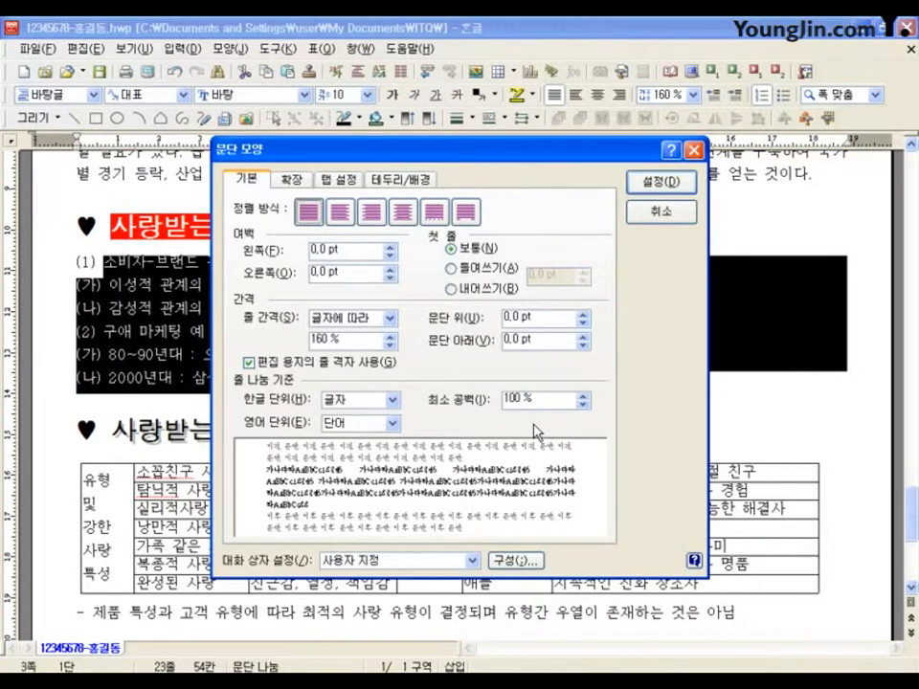
drag(353, 250, 256, 230)
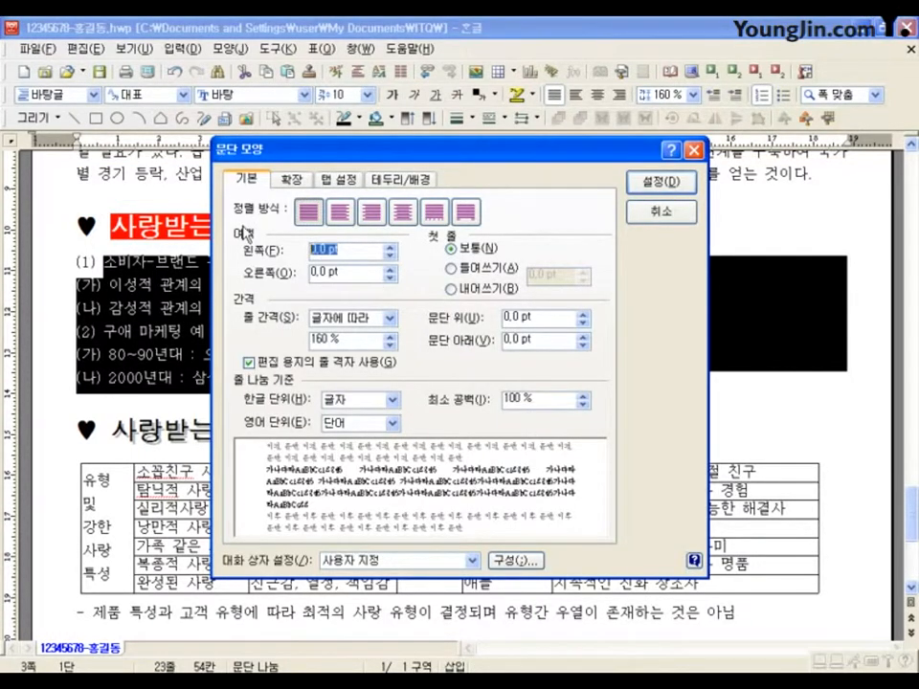
text(15)
drag(350, 337, 242, 339)
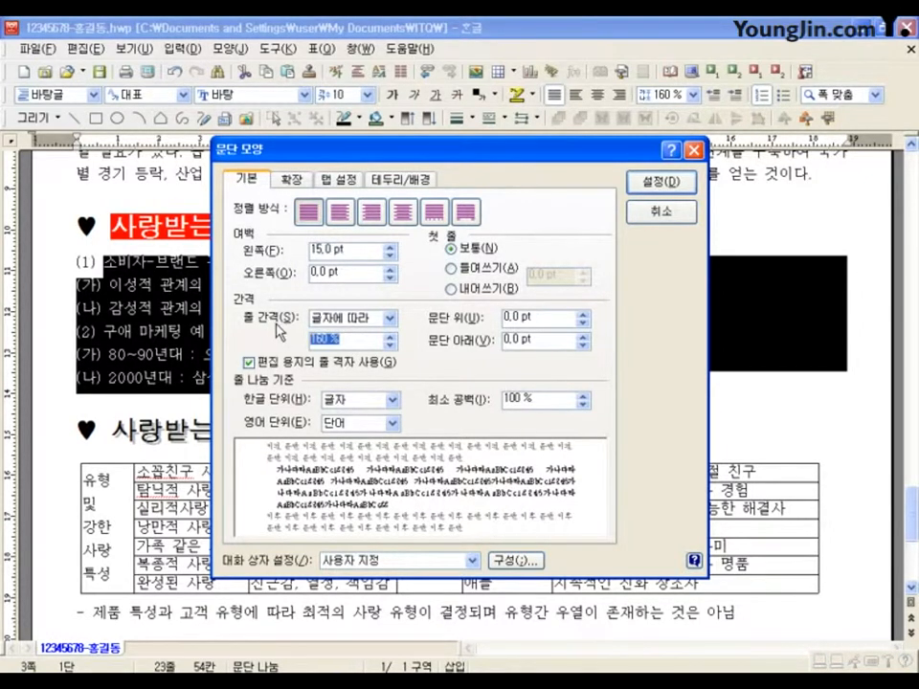
text(180)
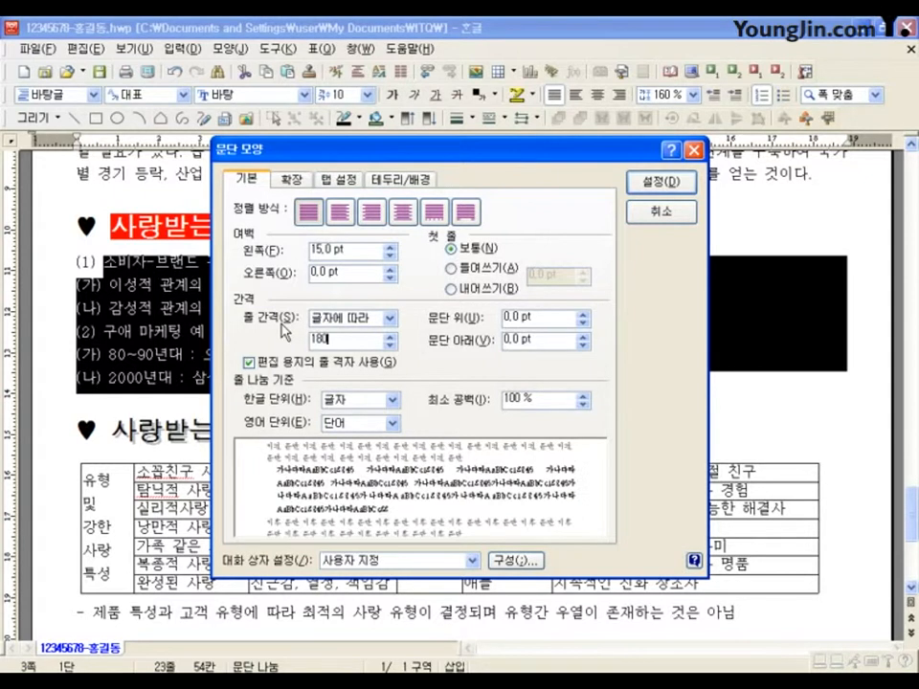
click(658, 182)
click(431, 335)
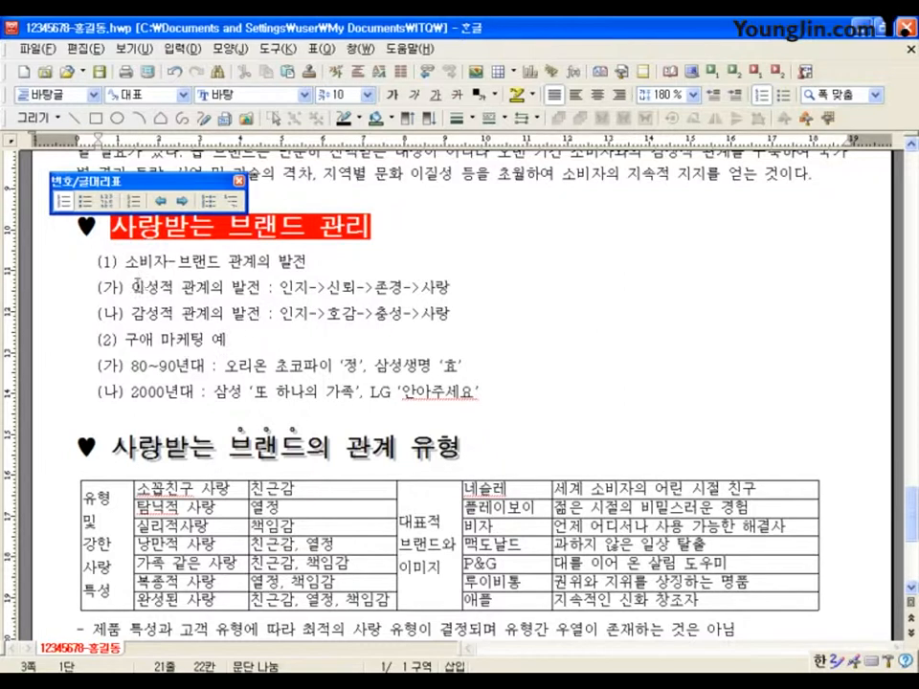
Set the left margin to 30 pt for the (가) and (나) paragraphs under "소비자-브랜드 관계의 발전"
drag(136, 285, 490, 323)
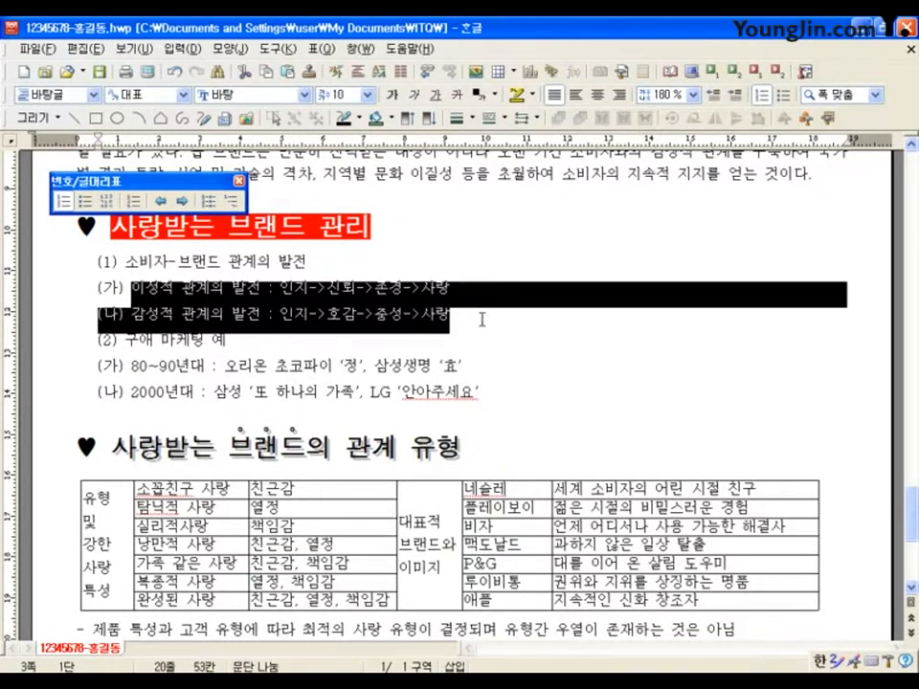
right_click(386, 304)
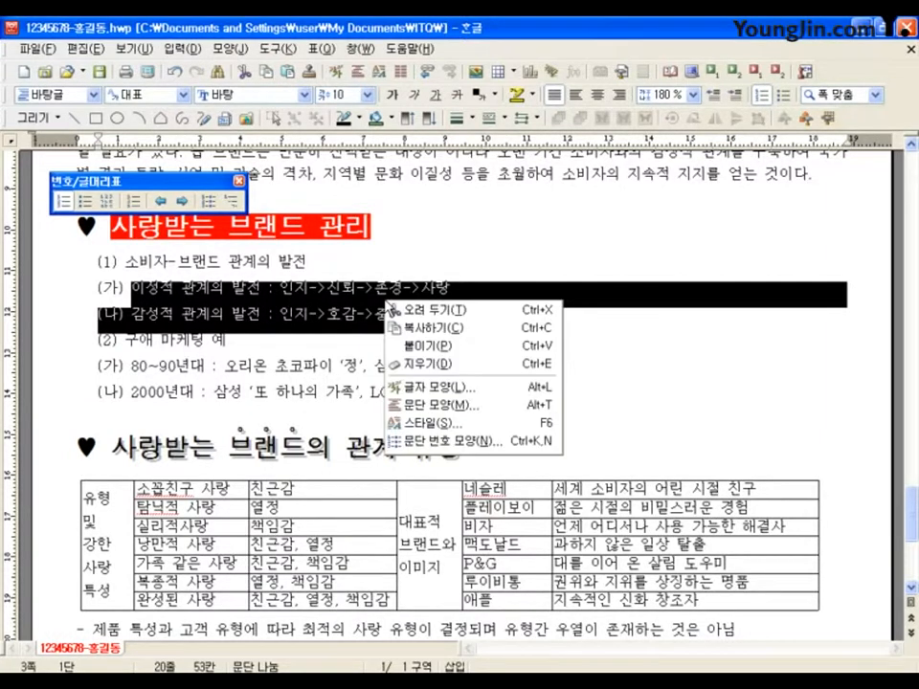
click(435, 405)
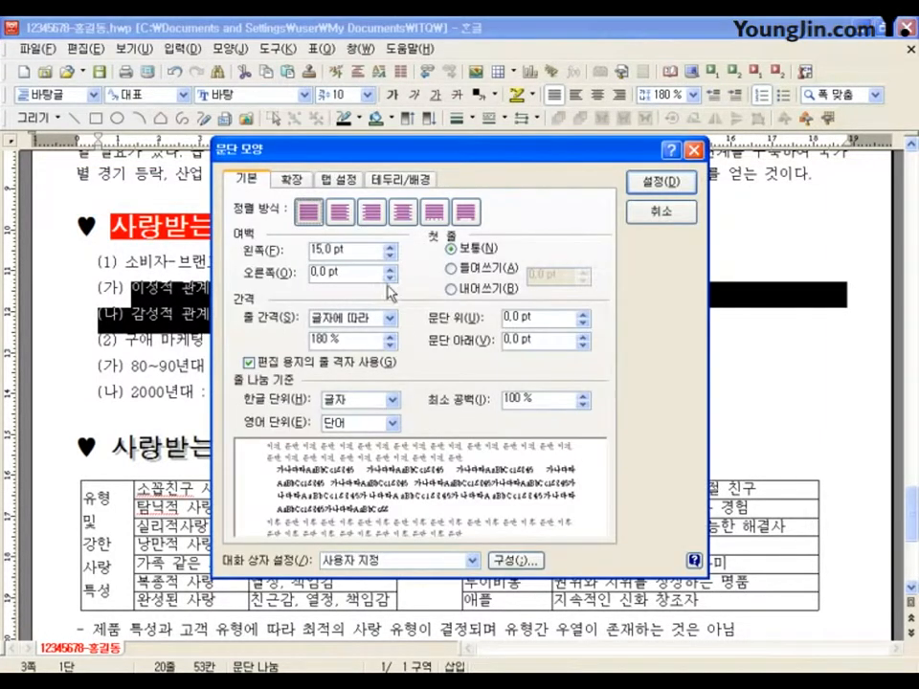
text(30)
click(652, 180)
Set the left margin to 30 pt for the (가) and (나) paragraphs under "구애 마케팅 예"
drag(131, 365, 481, 393)
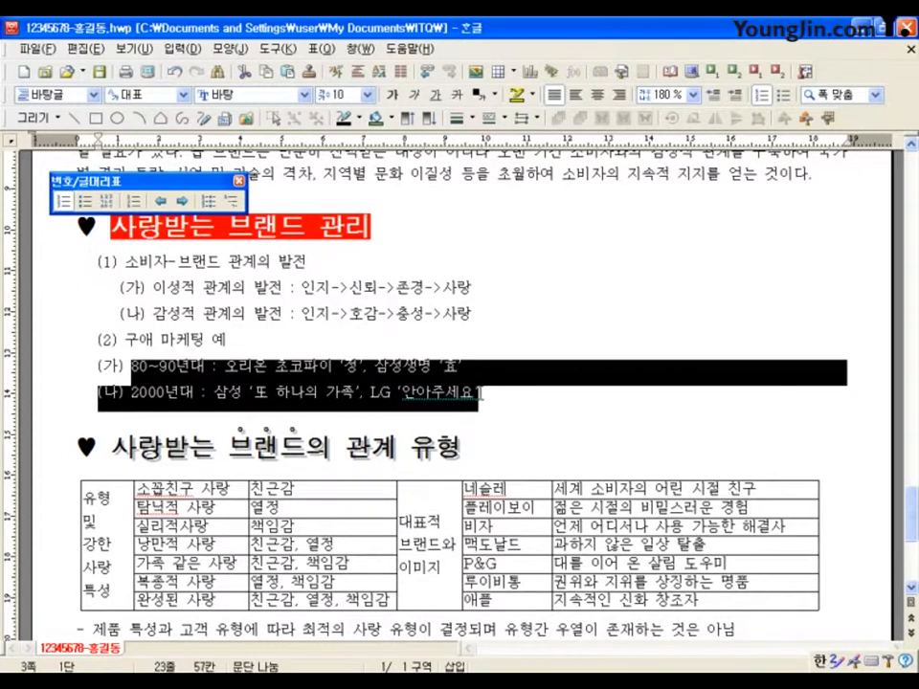
right_click(433, 381)
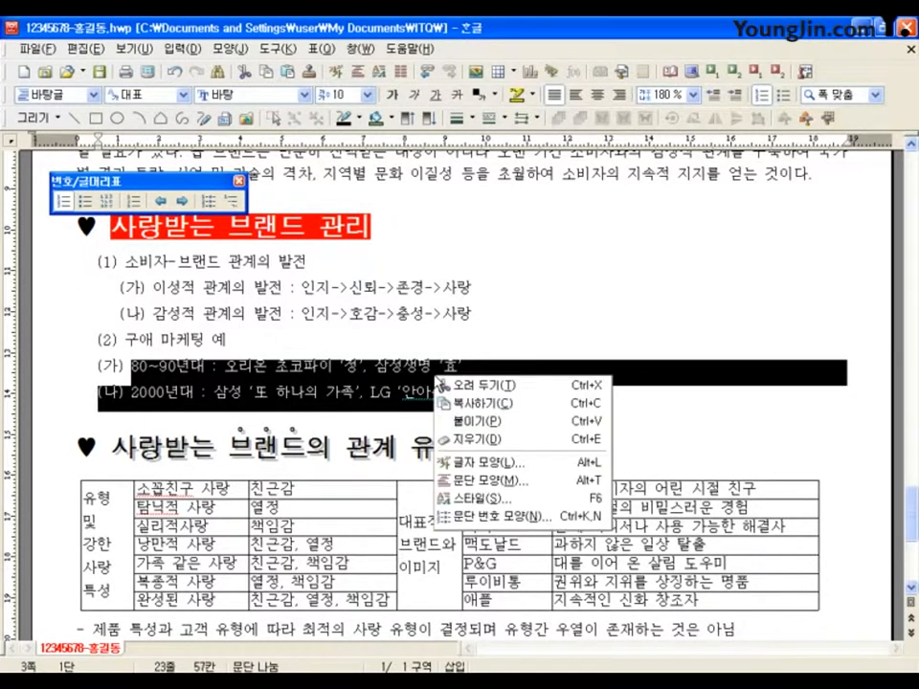
click(455, 476)
key(alt+f)
text(30)
click(661, 181)
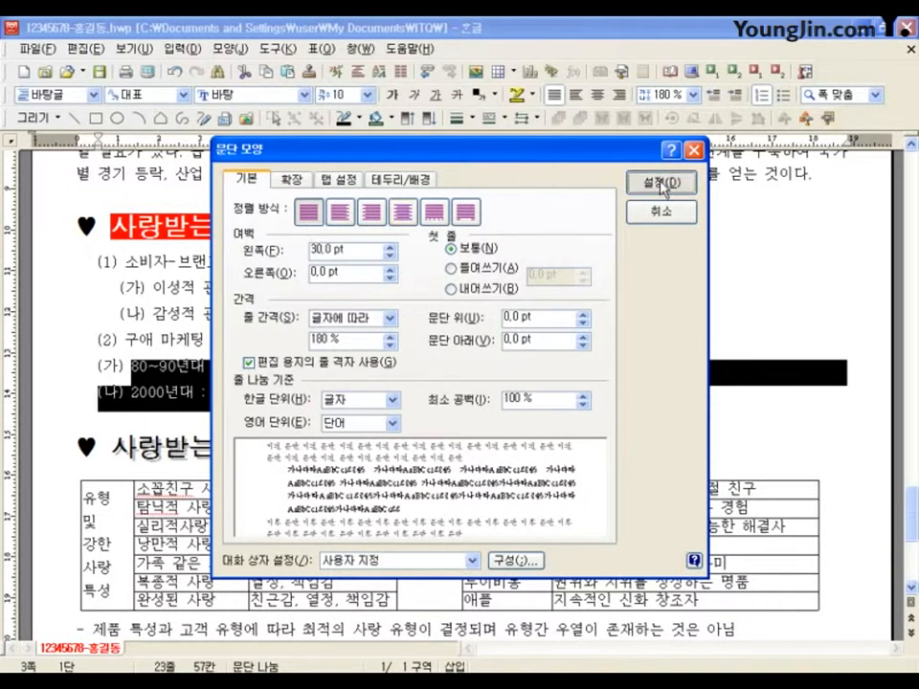
click(547, 409)
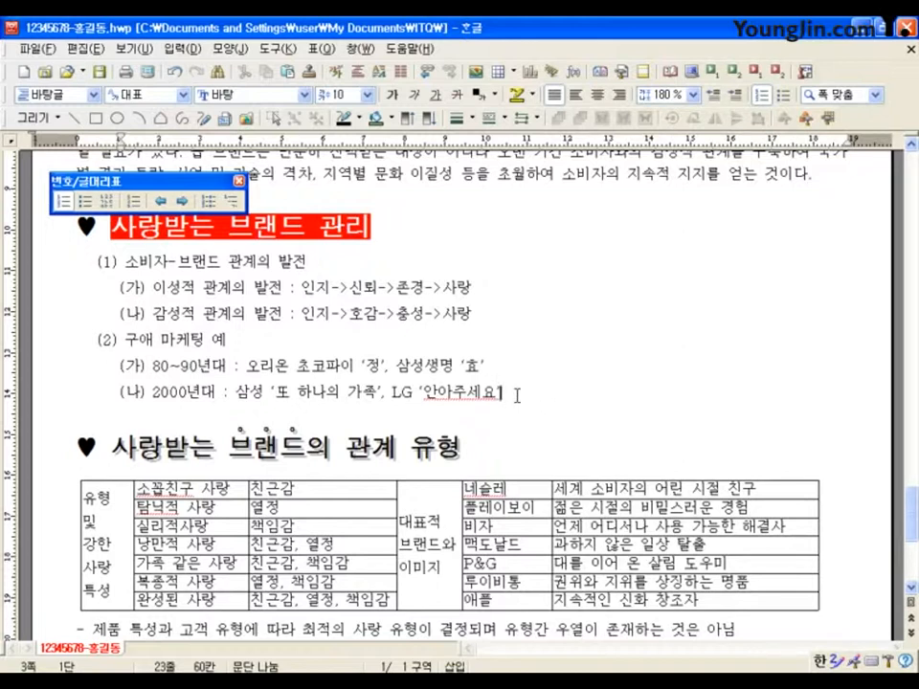
Set all cells of the table under "사랑받는 브랜드의 관계 유형" to the 굴림 font with centre alignment
scroll(517, 395, down, 3)
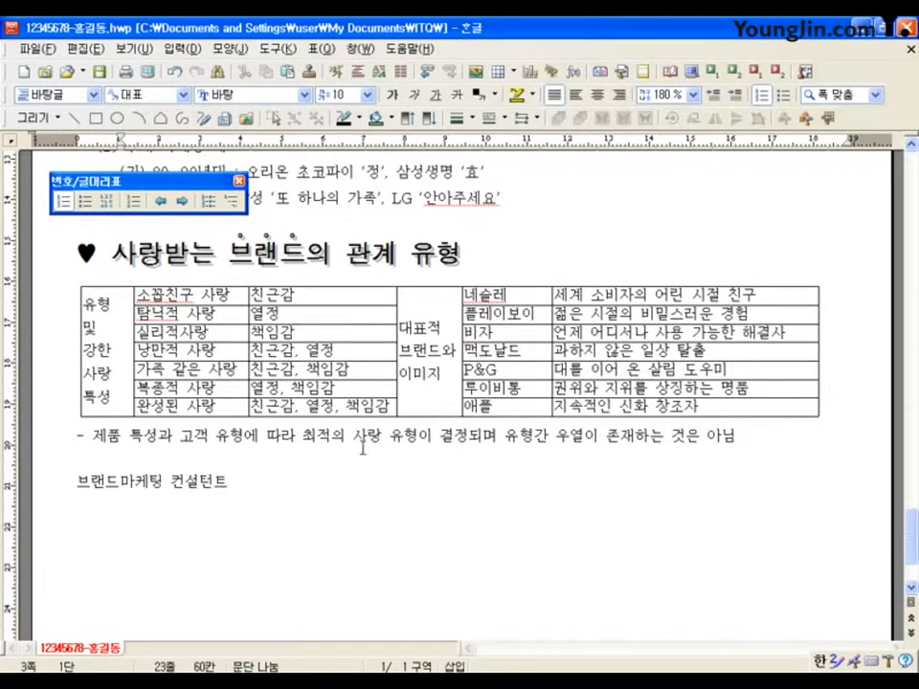
click(364, 459)
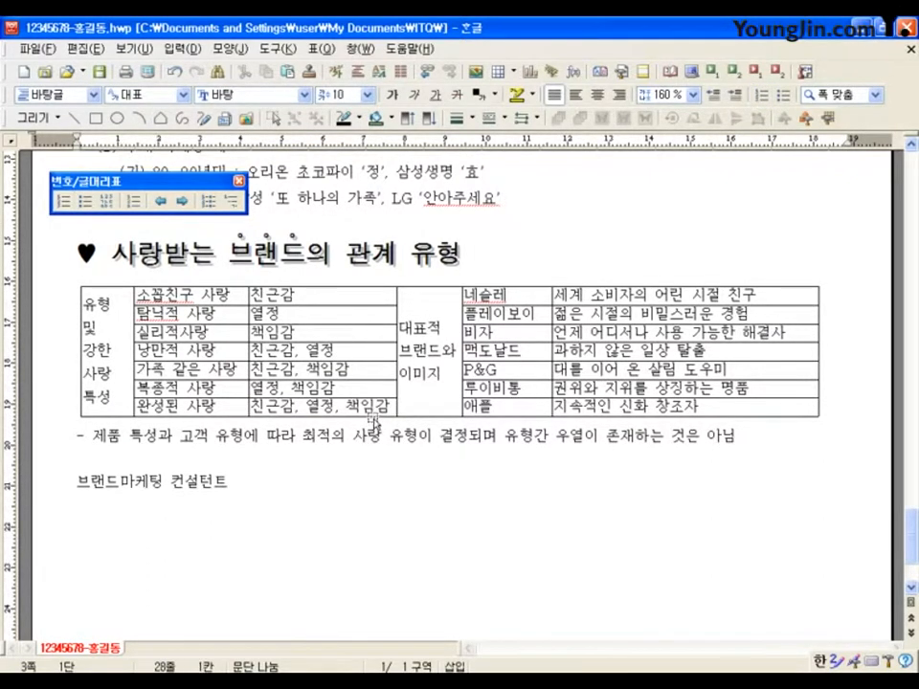
drag(108, 339, 749, 371)
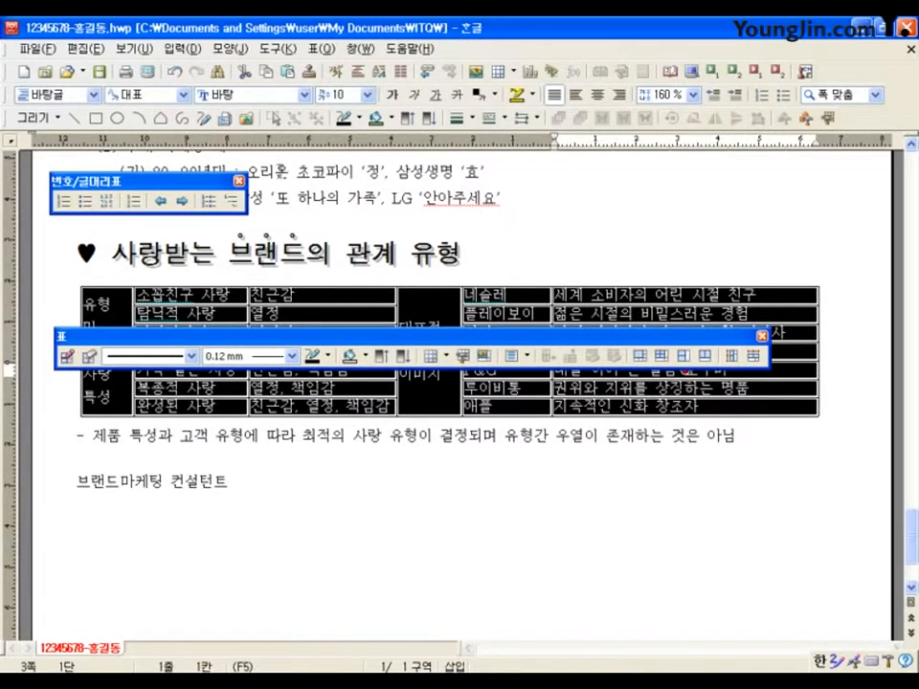
click(287, 95)
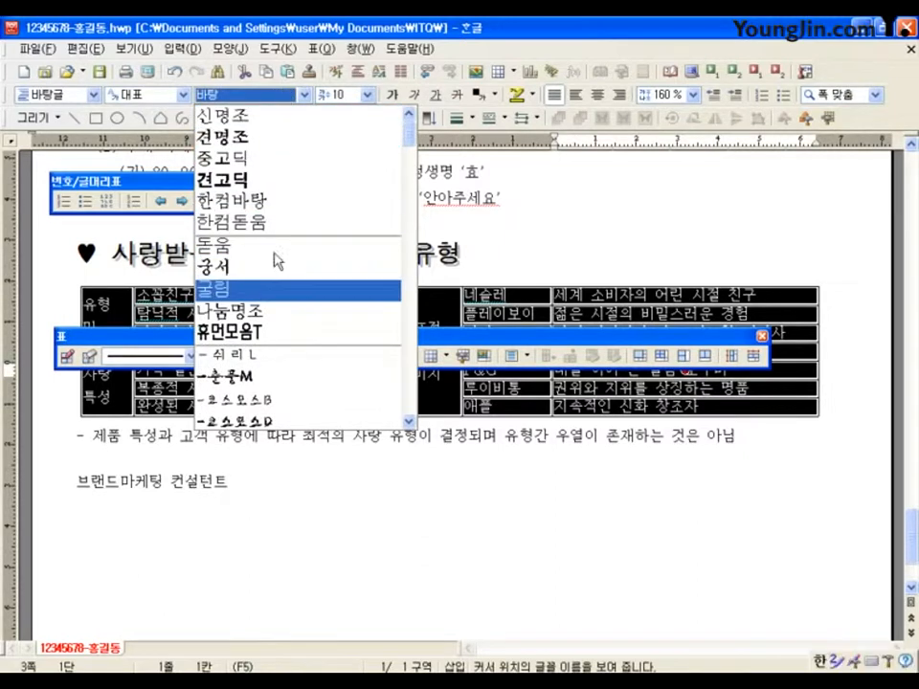
click(230, 287)
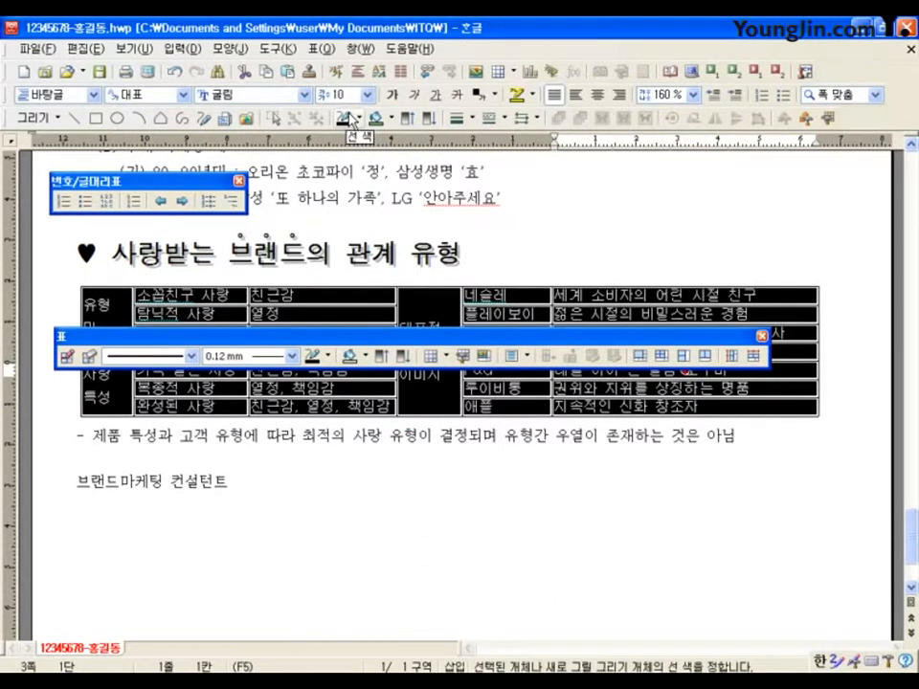
click(595, 95)
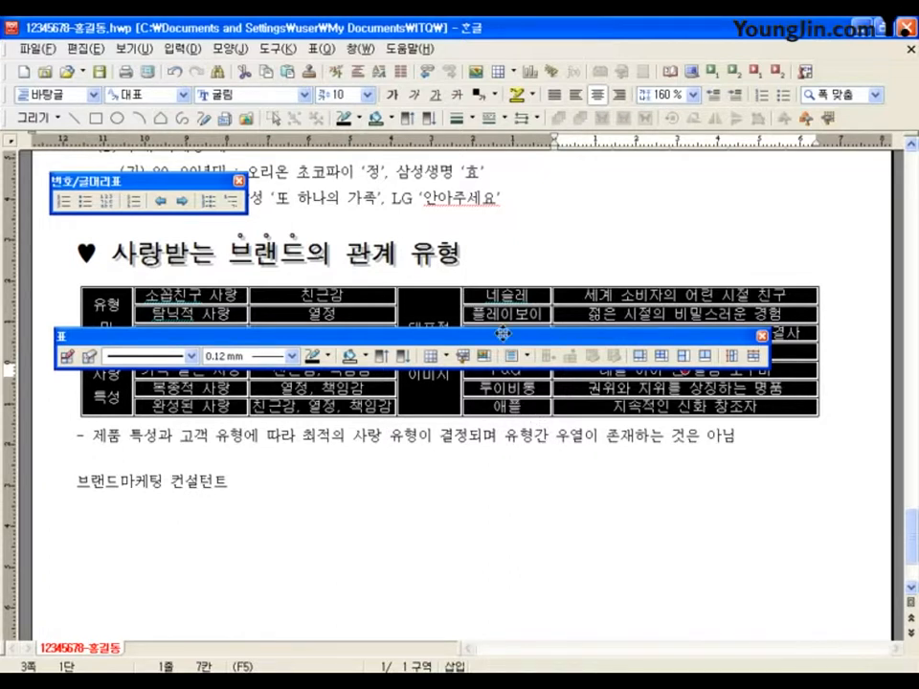
drag(501, 336, 571, 206)
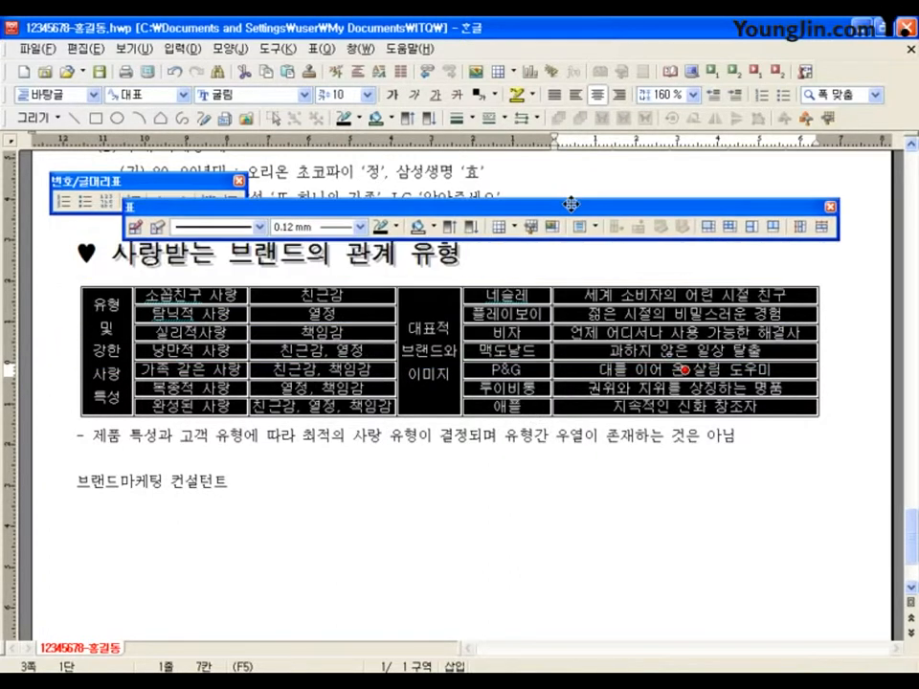
Centre the whole table under "사랑받는 브랜드의 관계 유형" horizontally on the page
click(45, 353)
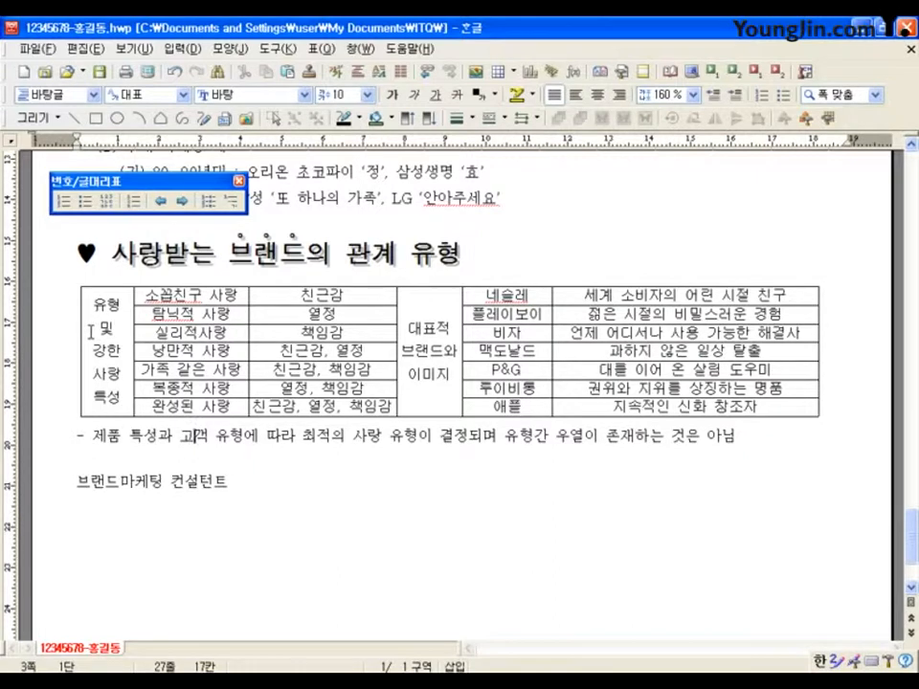
click(45, 353)
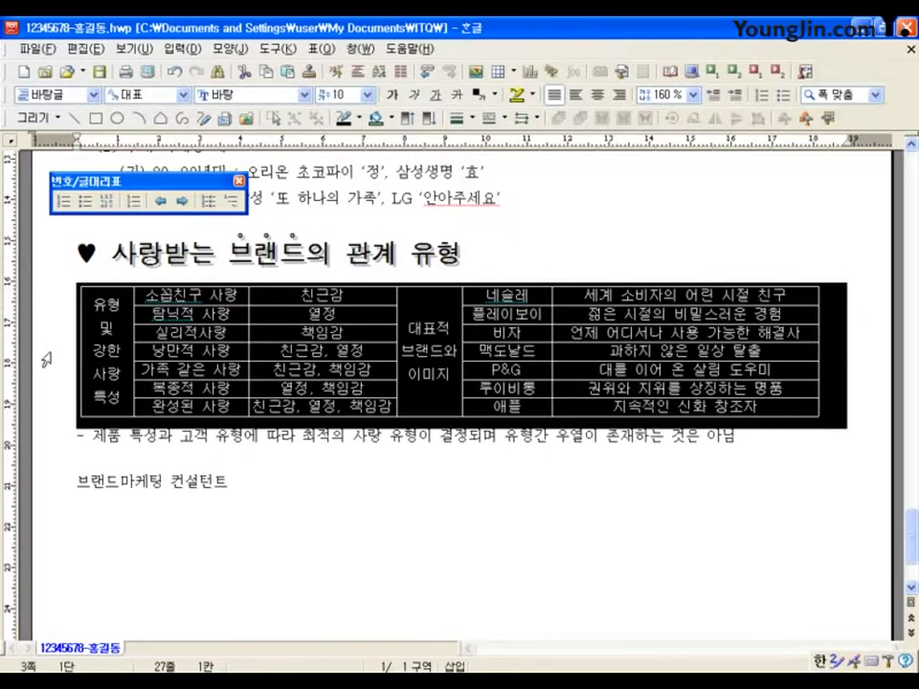
click(591, 96)
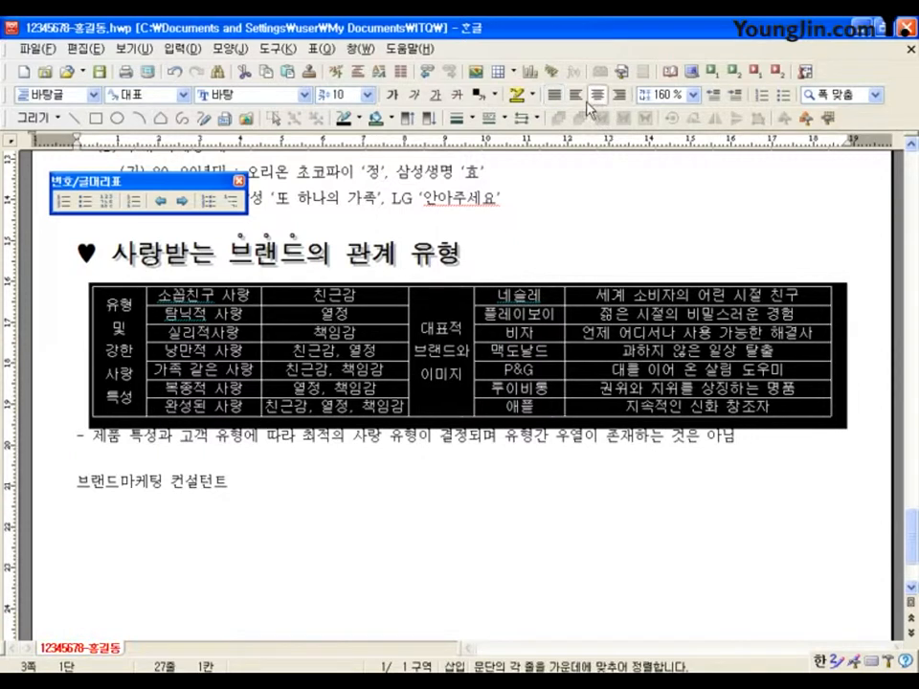
click(327, 438)
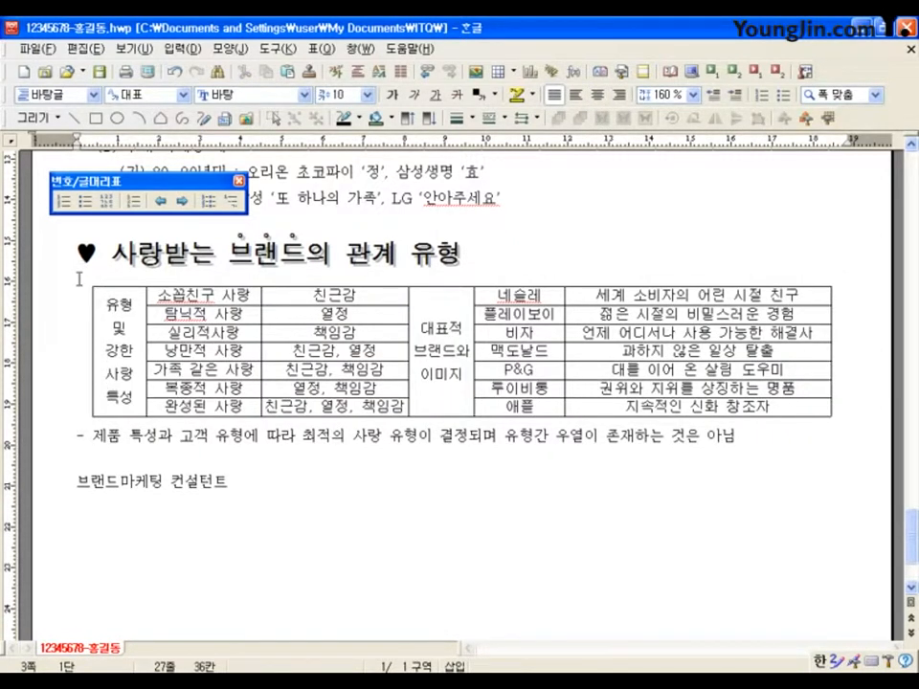
Remove the left and right outer borders of the whole table by setting them to 선 없음
drag(113, 319, 735, 377)
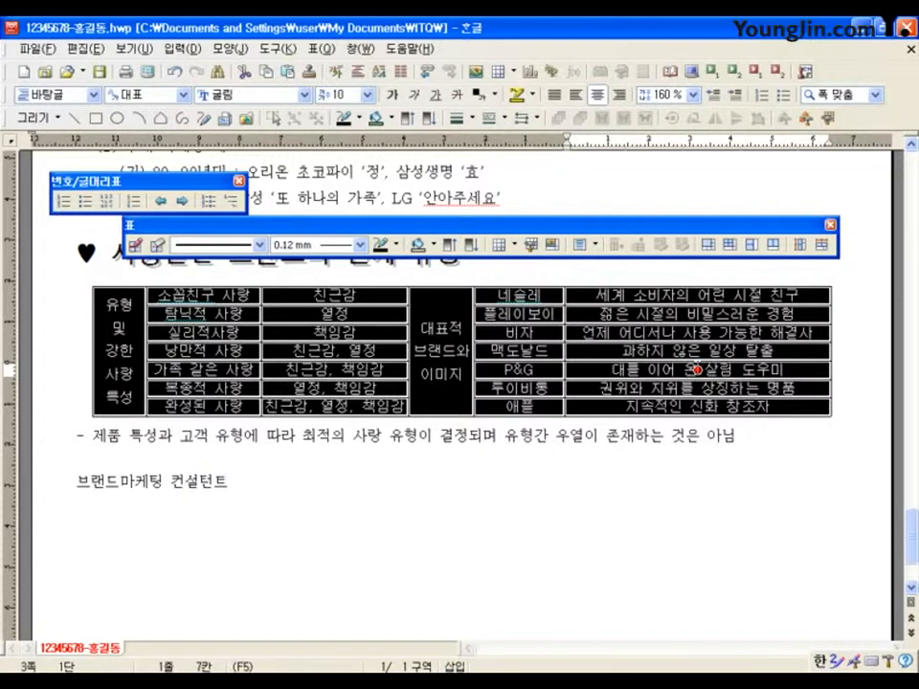
right_click(697, 370)
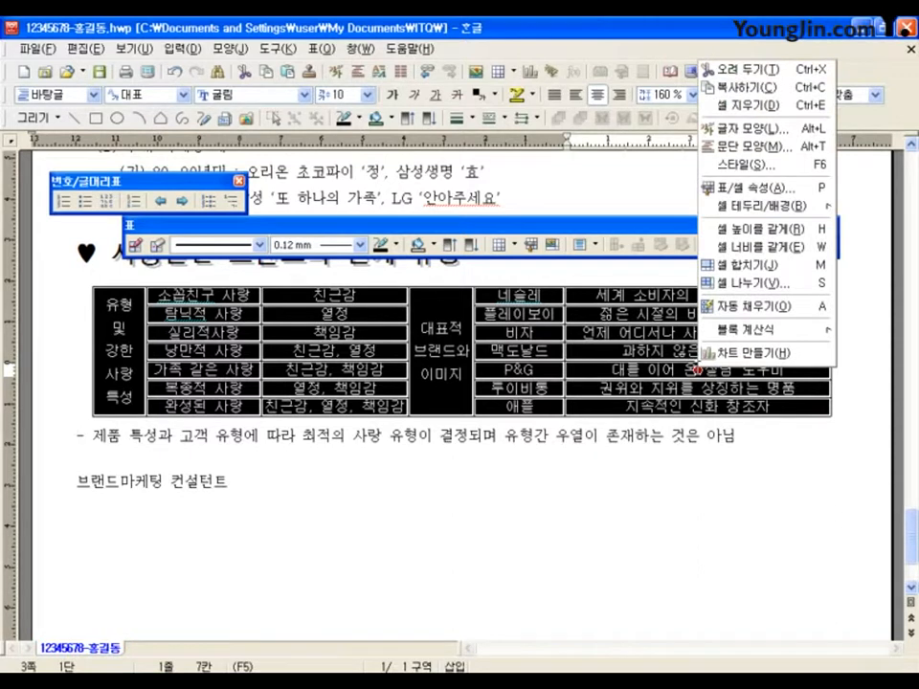
mouse_move(732, 211)
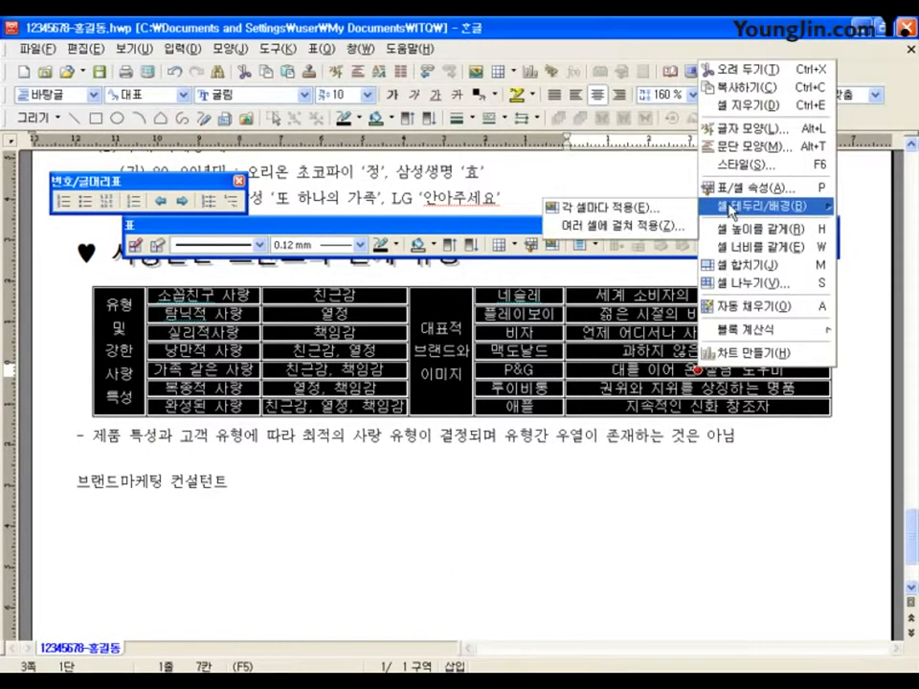
click(613, 208)
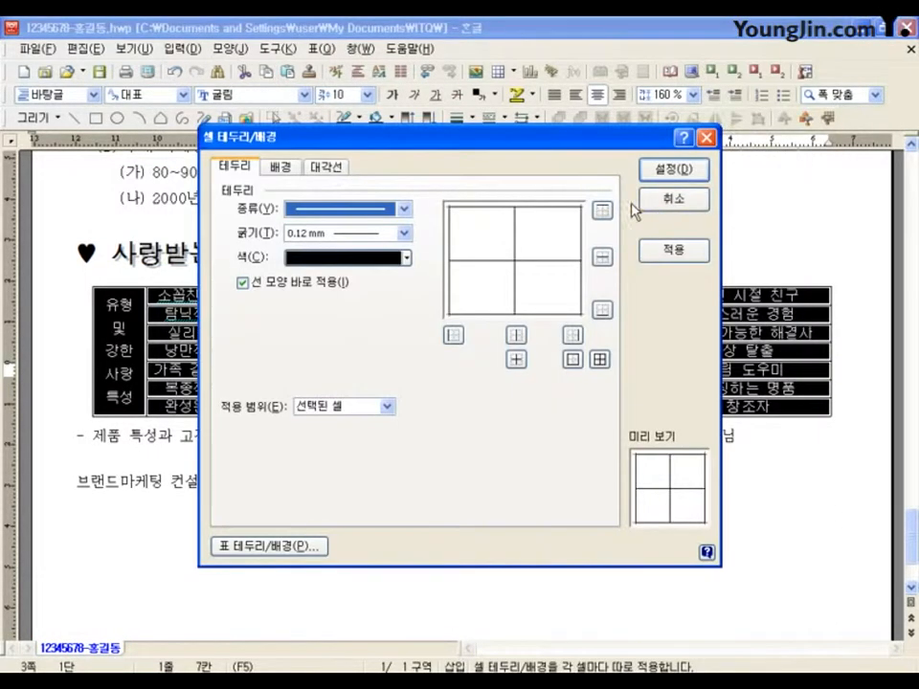
click(375, 209)
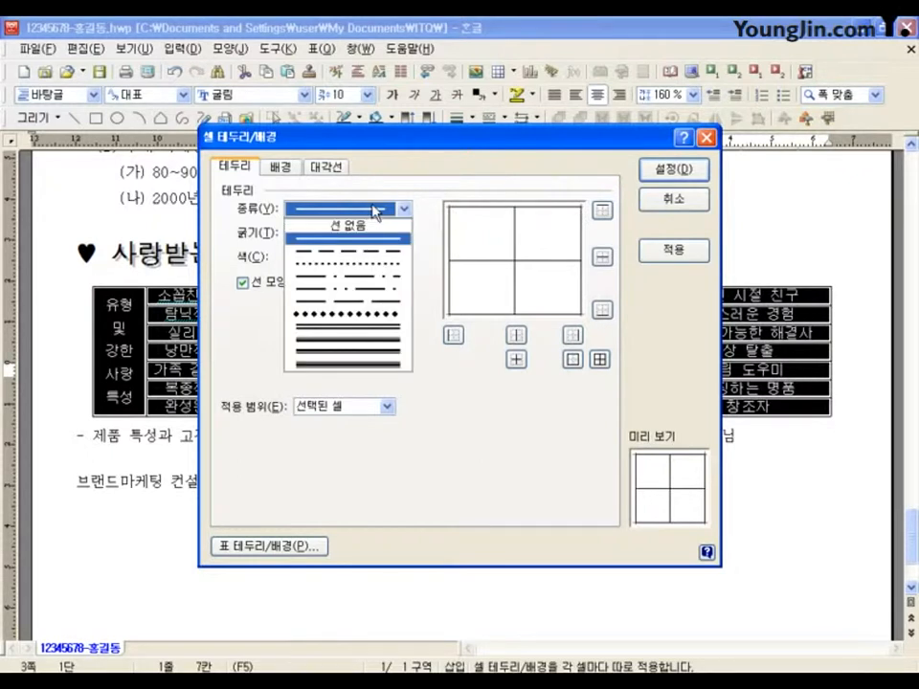
click(371, 232)
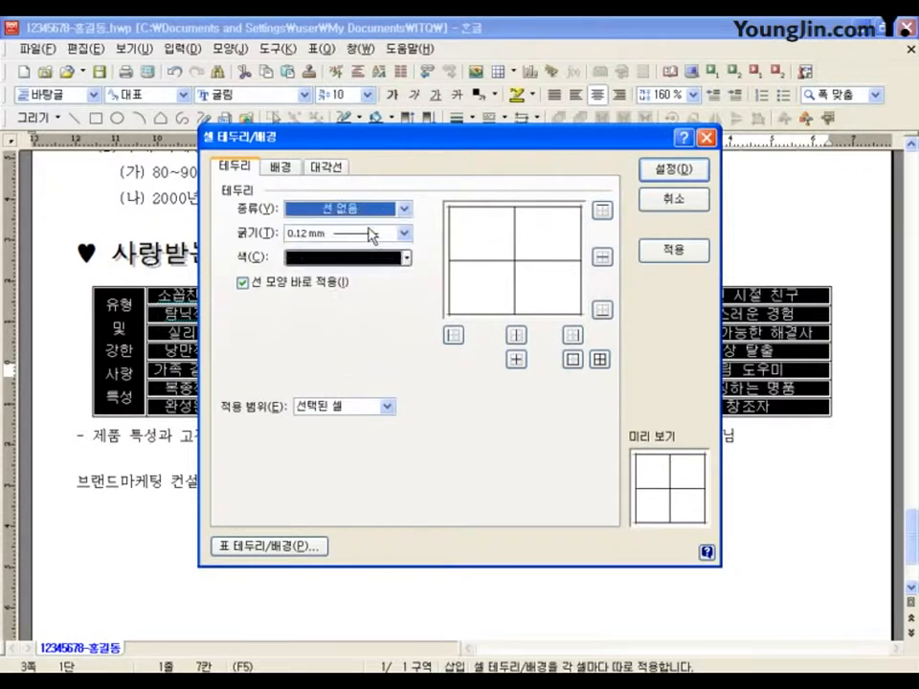
click(453, 335)
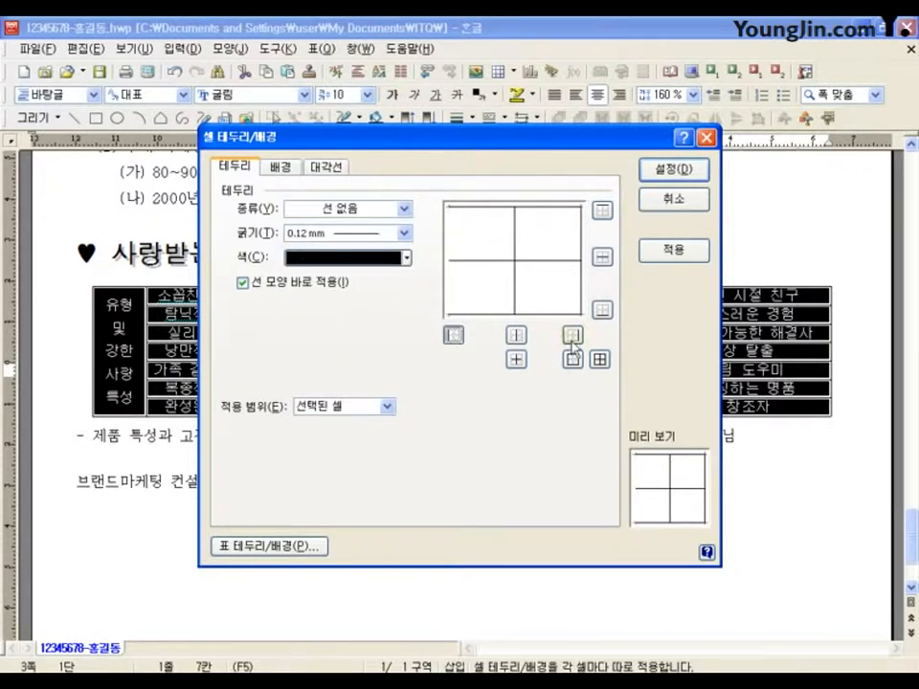
click(572, 336)
click(686, 178)
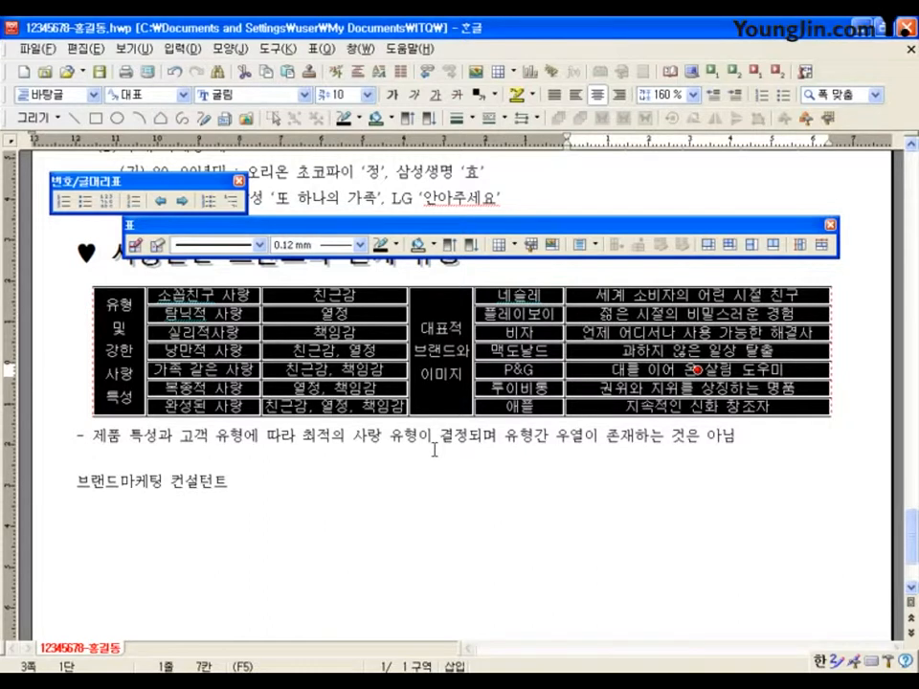
Set the top and bottom outer borders of the whole table to a 0.5 mm double line
right_click(705, 369)
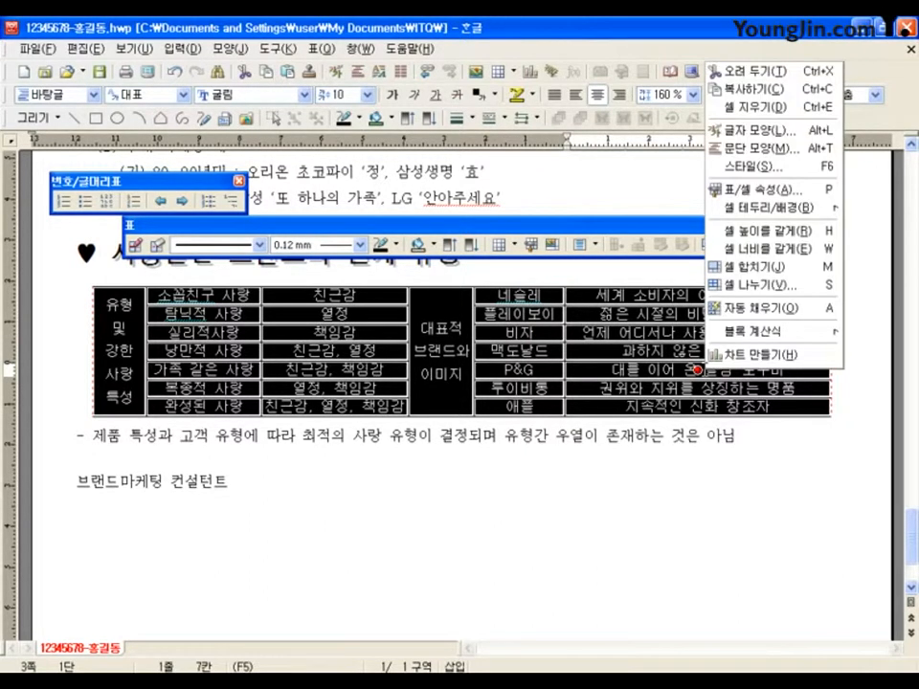
mouse_move(756, 207)
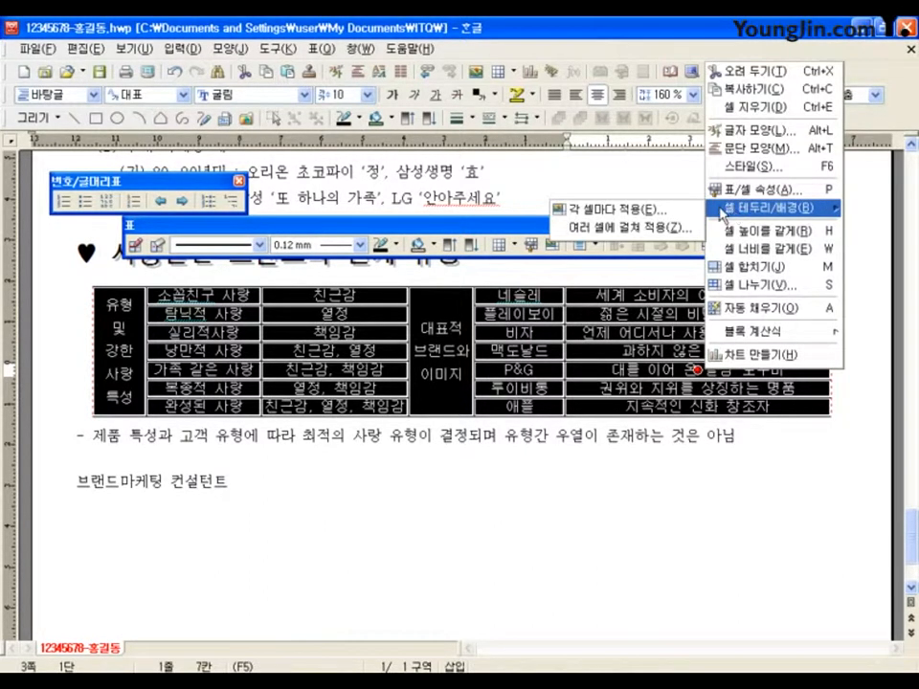
click(661, 209)
click(372, 210)
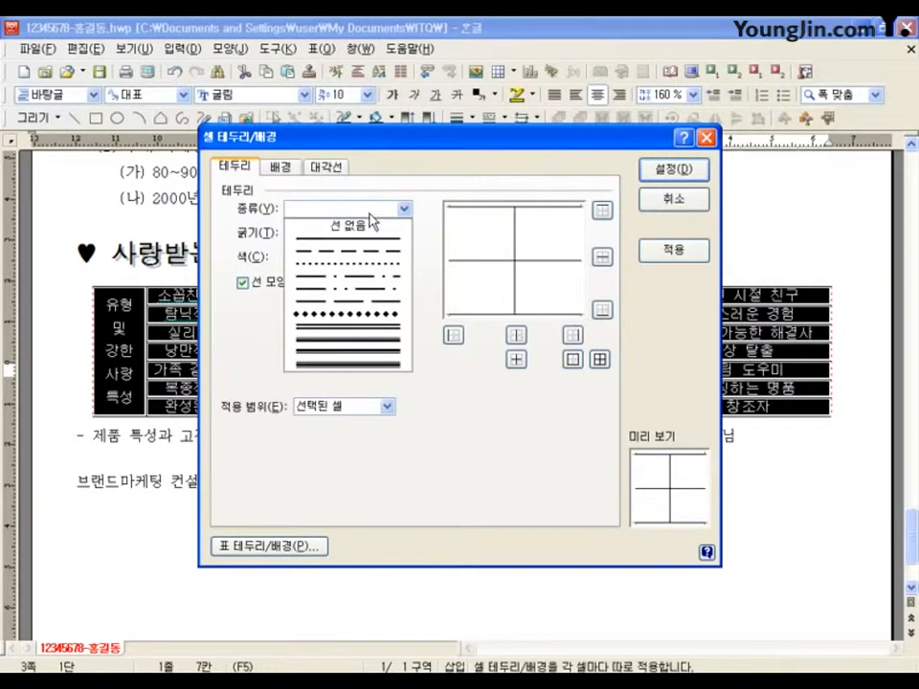
click(361, 327)
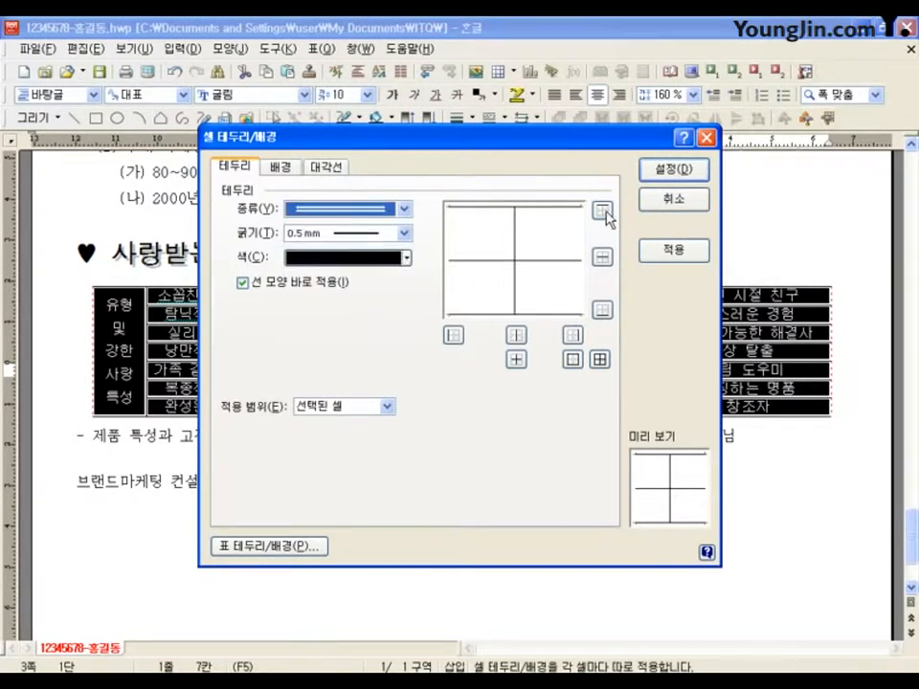
click(602, 209)
click(602, 308)
click(672, 168)
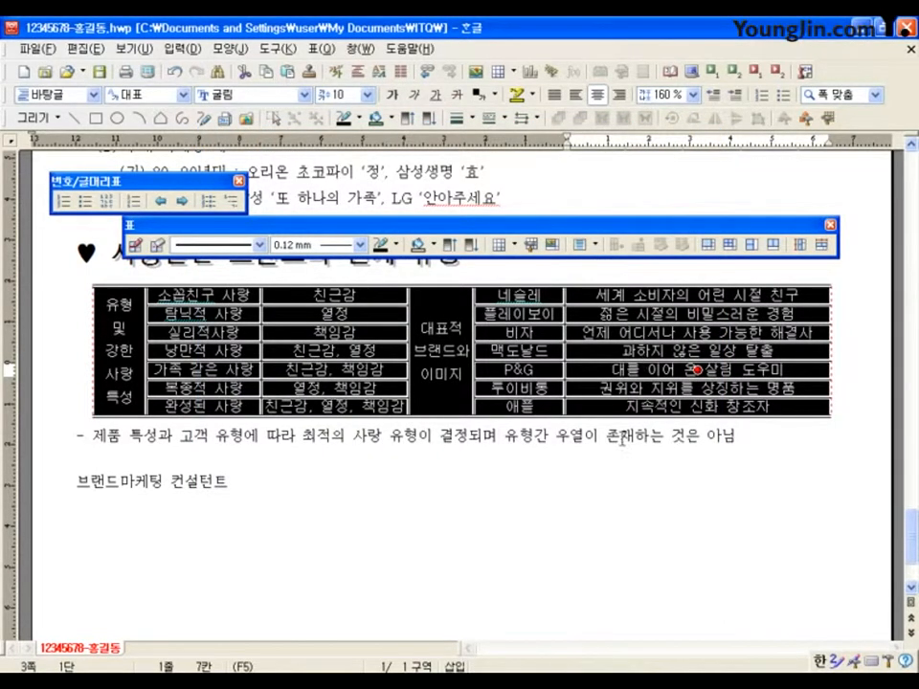
click(622, 438)
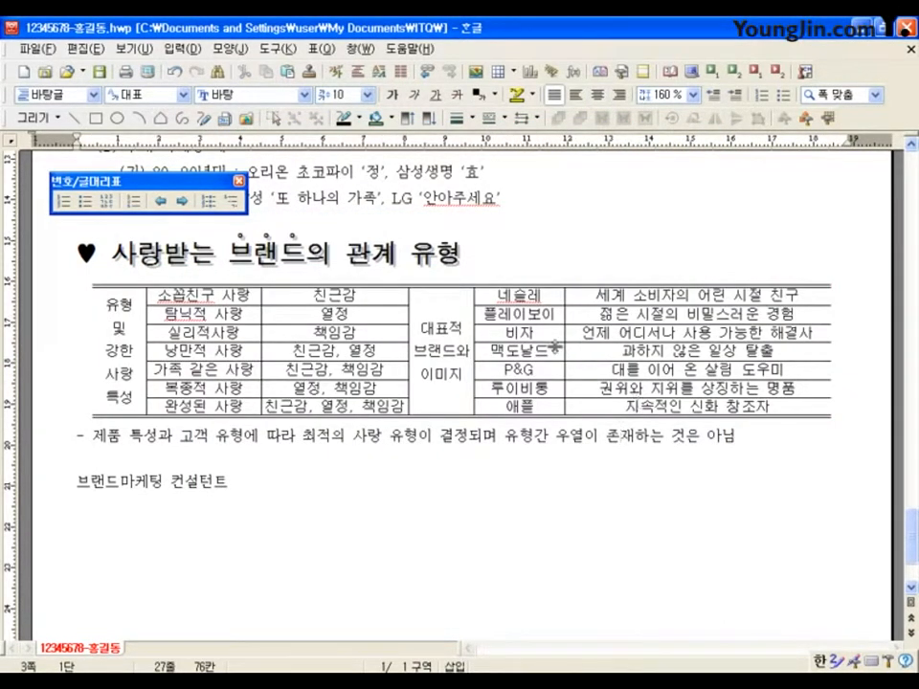
Set the right border of the table's third column, 친근감 through 친근감, 열정, 책임감, to a 0.5 mm double line
drag(334, 295, 335, 407)
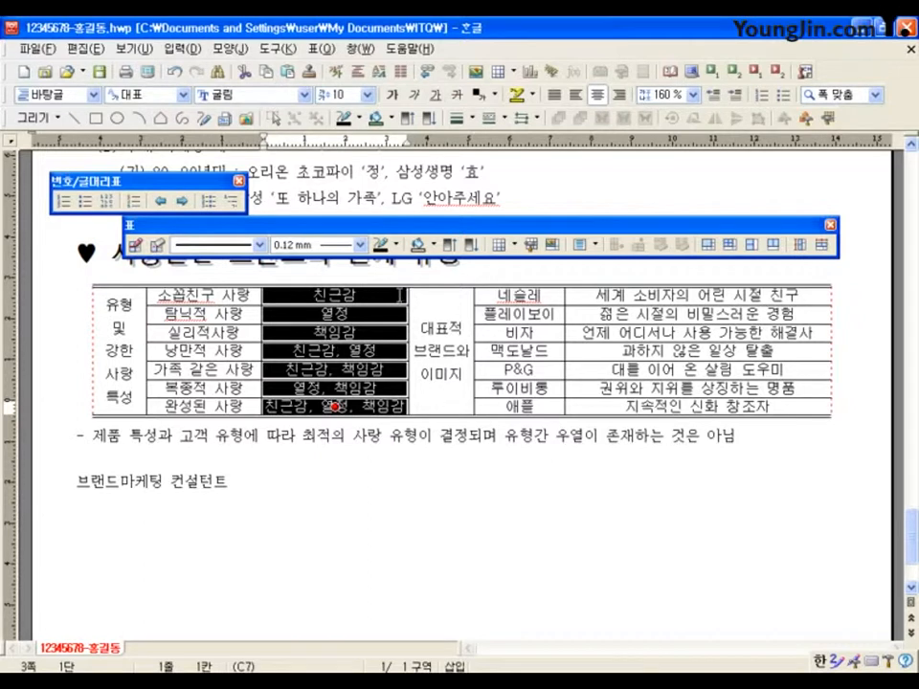
right_click(399, 294)
mouse_move(527, 443)
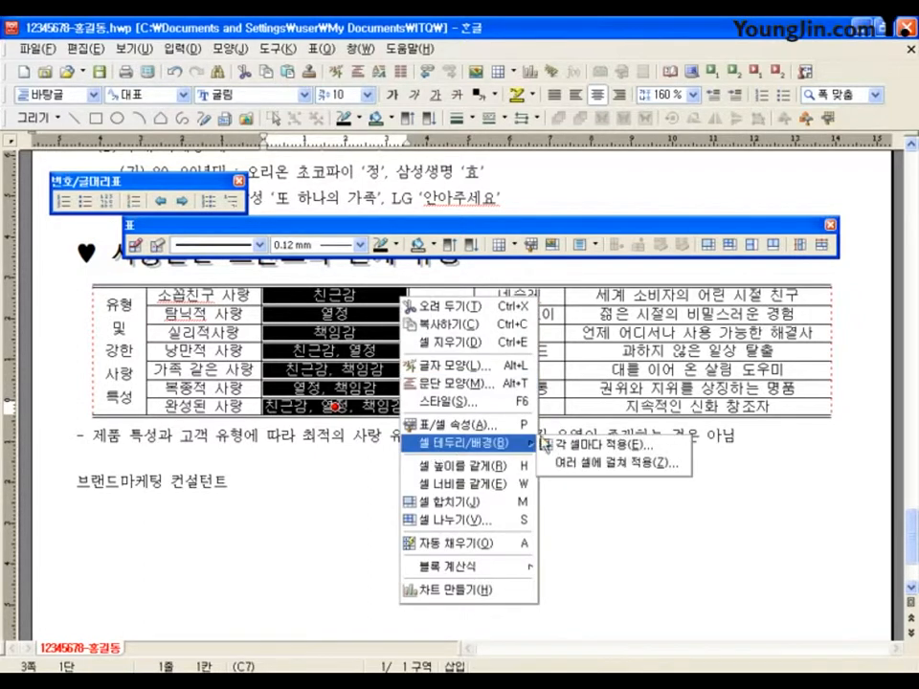
click(574, 444)
click(381, 211)
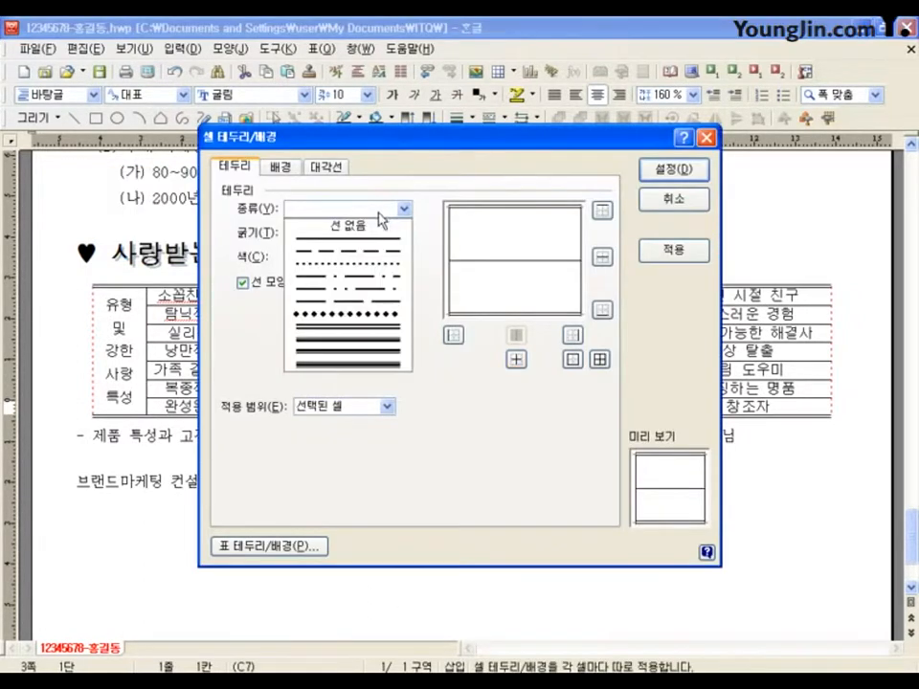
click(362, 329)
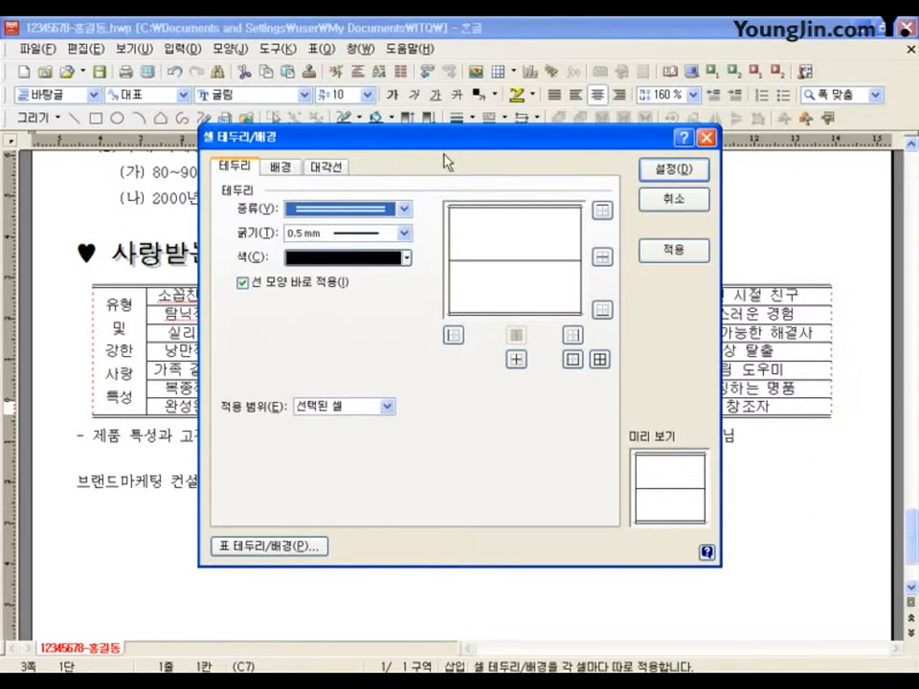
click(573, 335)
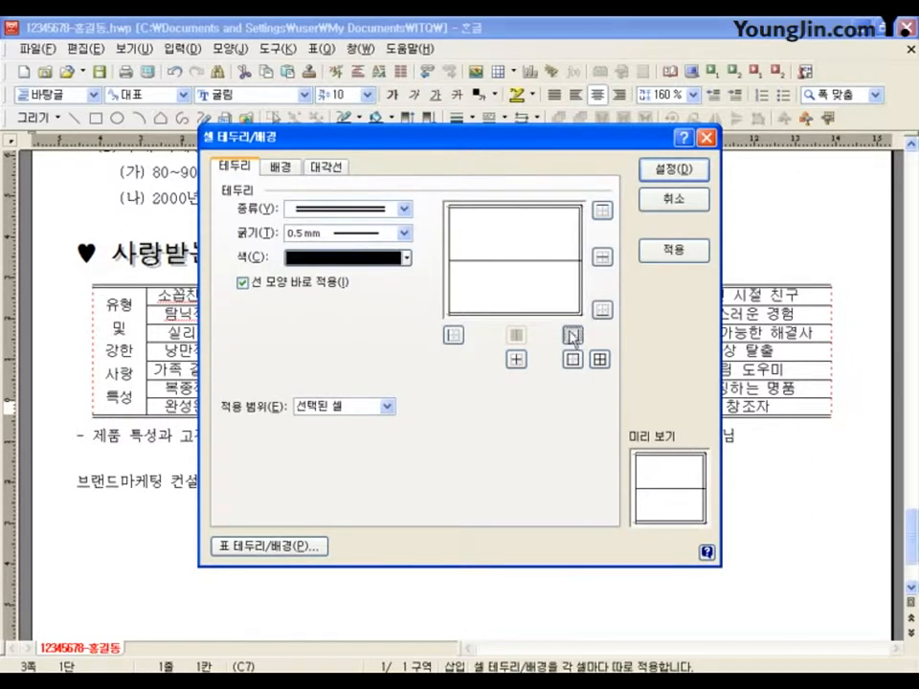
click(674, 169)
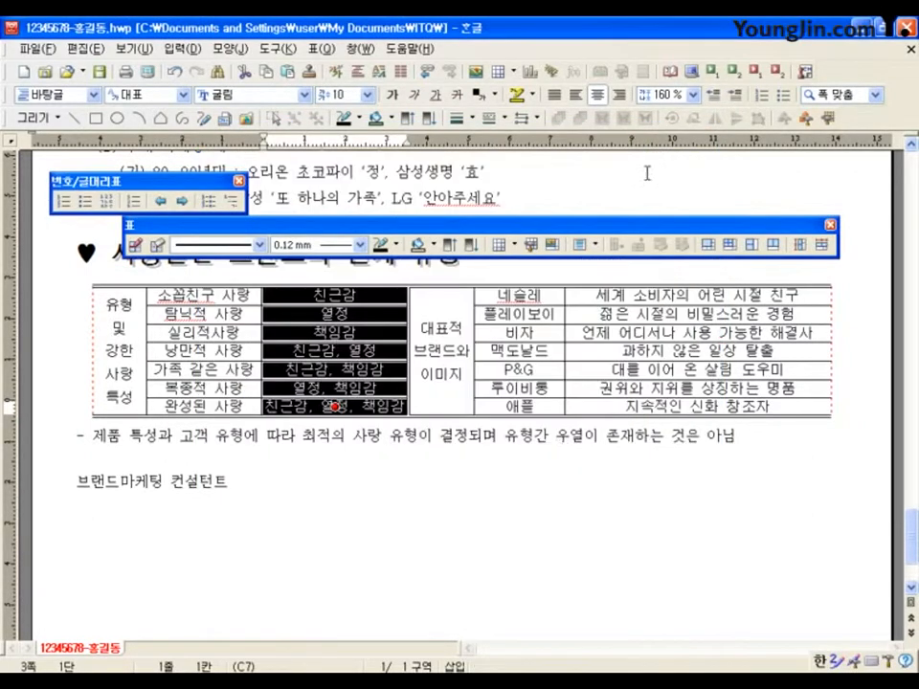
click(549, 455)
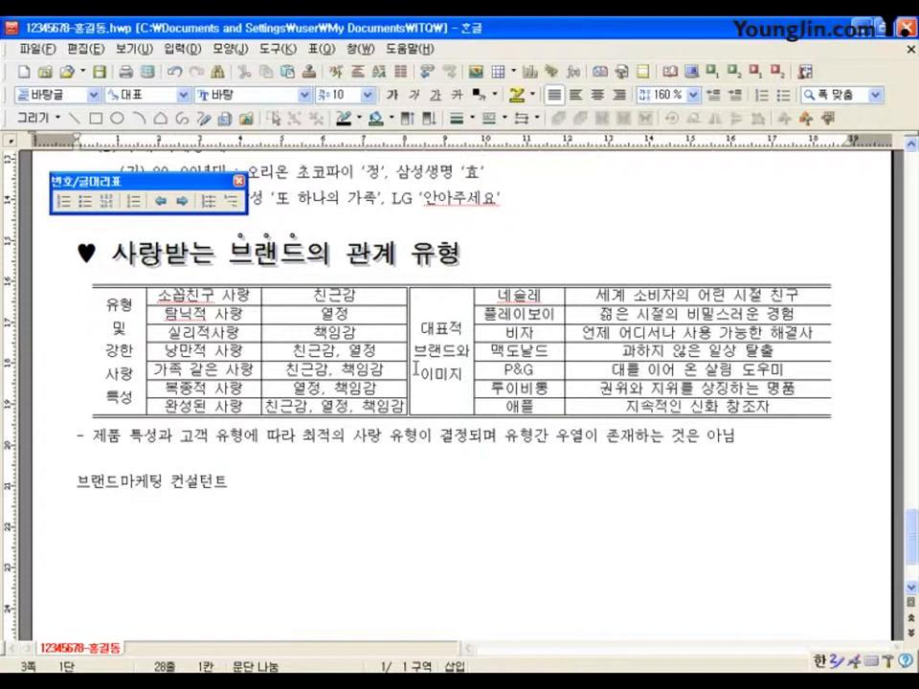
Fill the table's second column, 소꿉친구 사랑 through 완성된 사랑, with a white-to-yellow gradient of type 가운데에서
drag(191, 295, 204, 407)
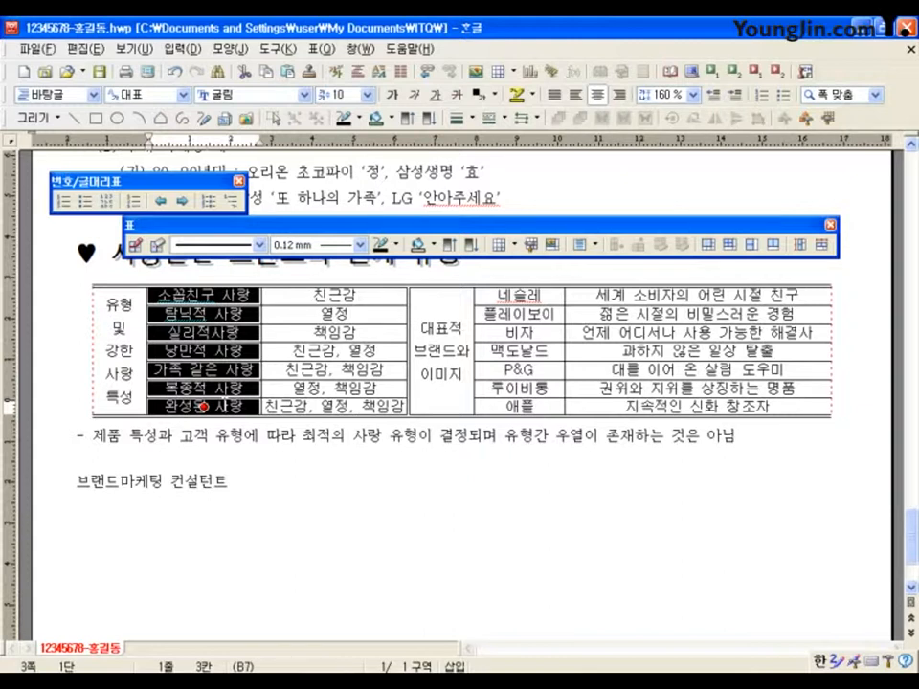
right_click(203, 407)
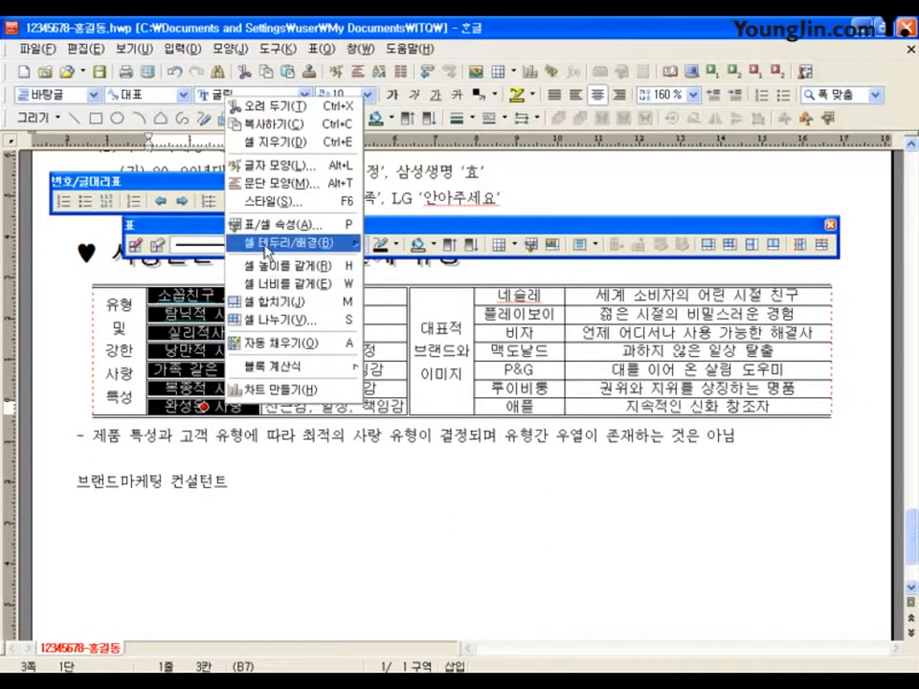
mouse_move(267, 244)
click(421, 244)
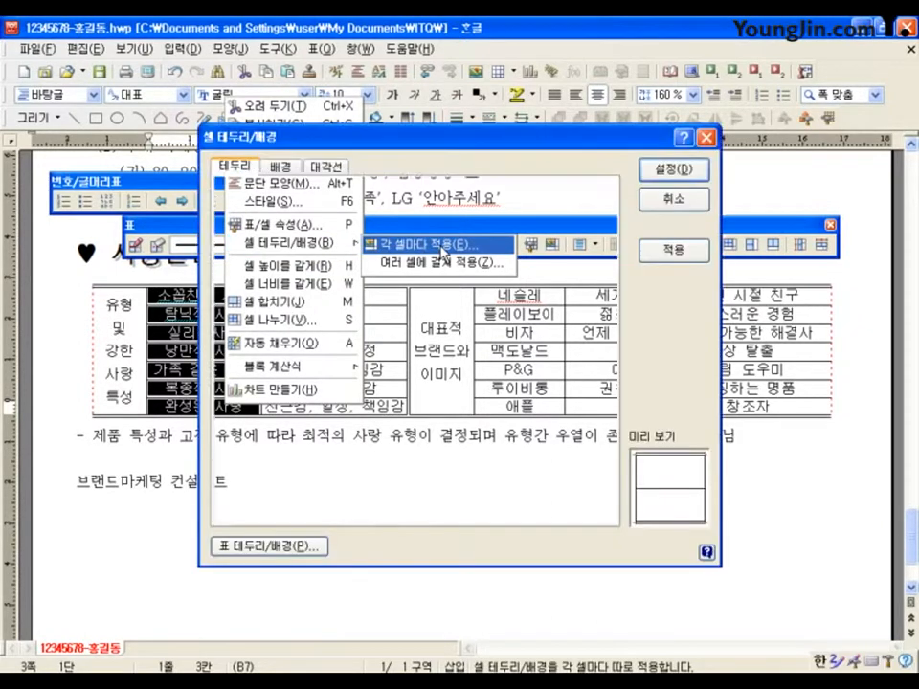
click(282, 166)
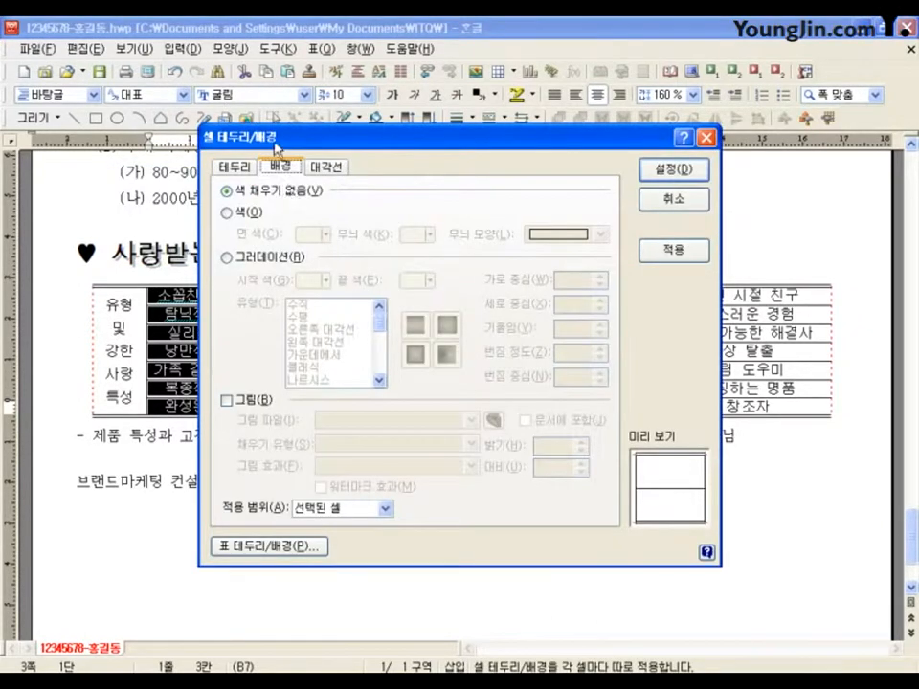
click(252, 256)
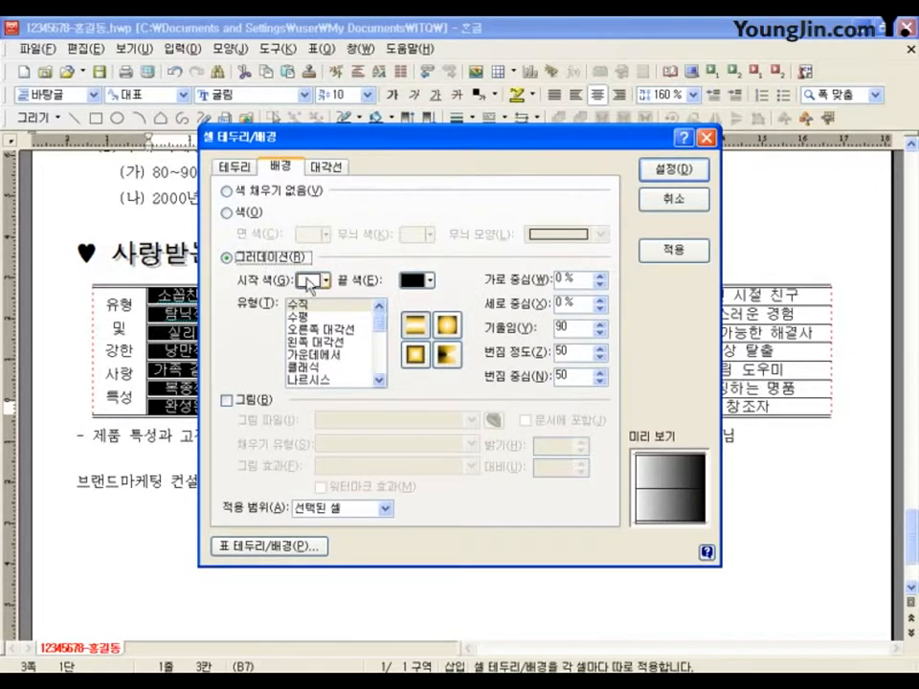
click(410, 280)
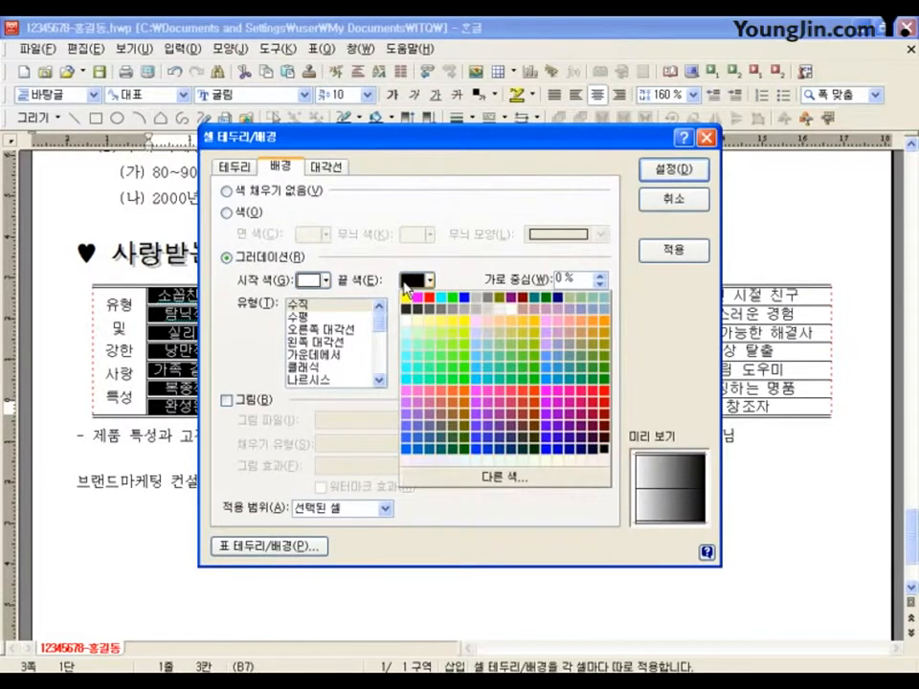
click(406, 300)
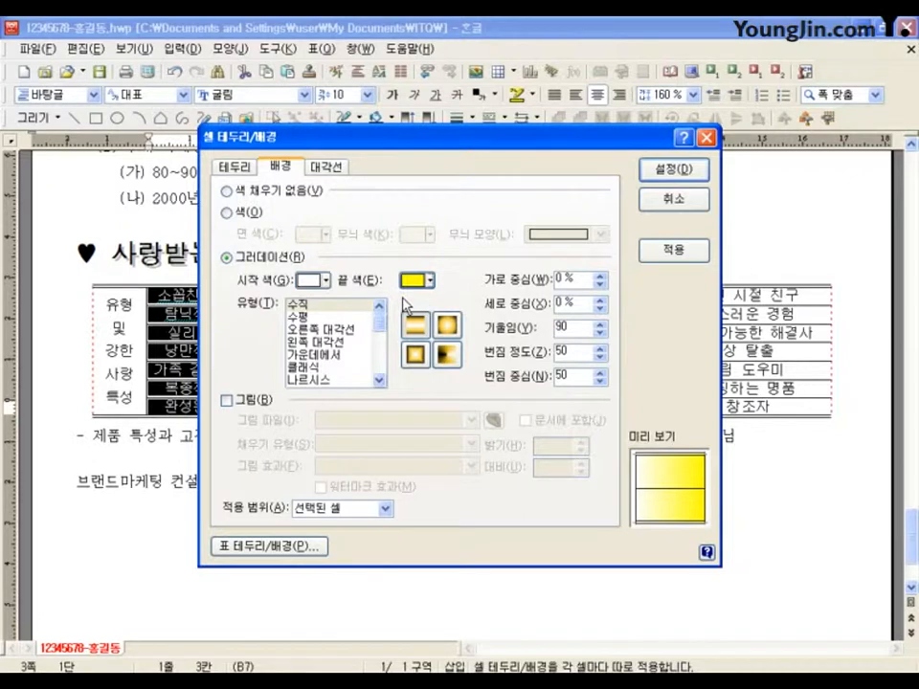
click(322, 355)
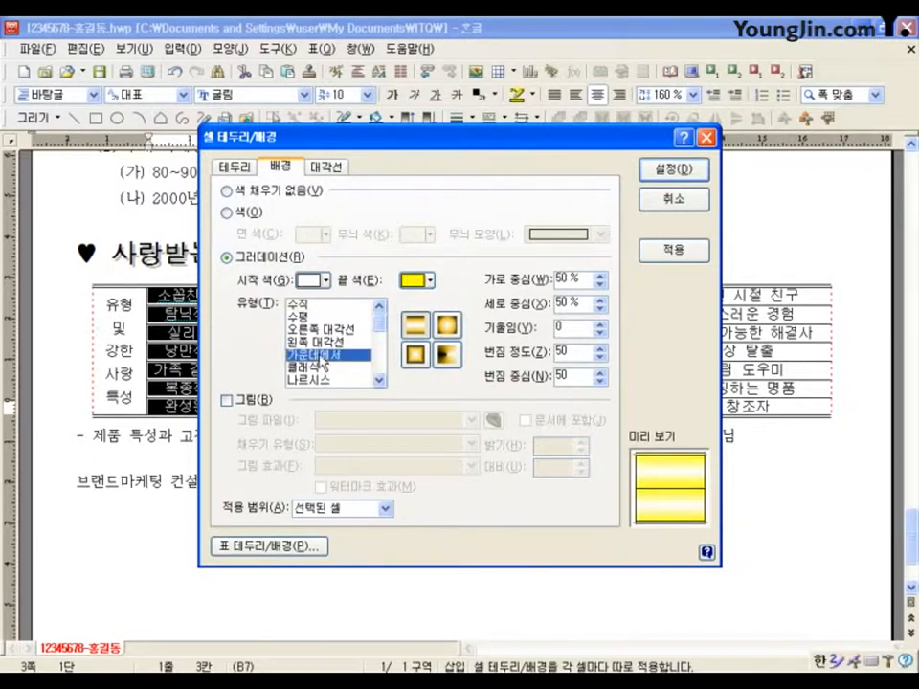
click(674, 169)
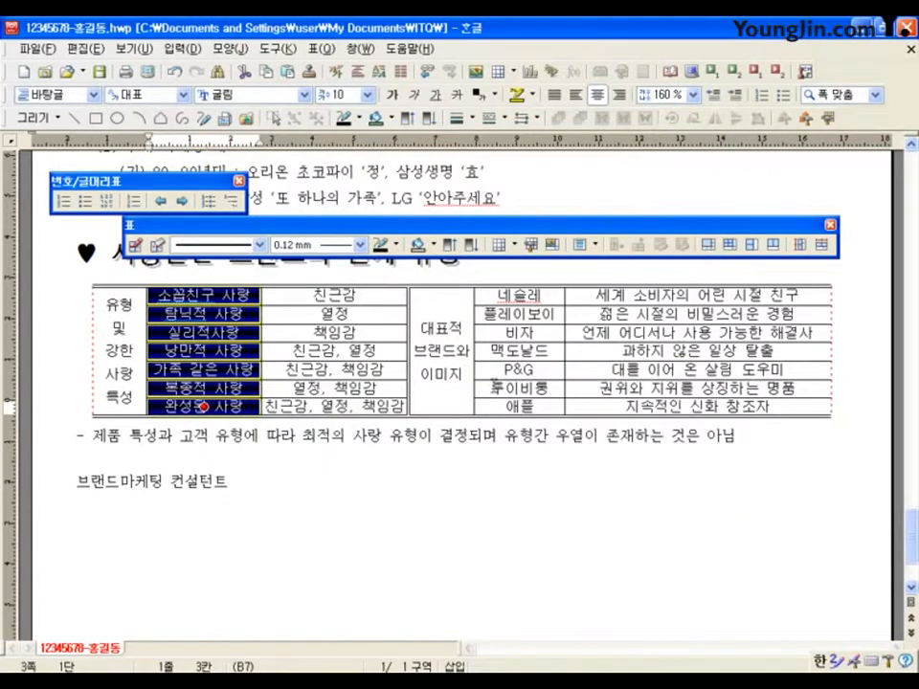
click(435, 456)
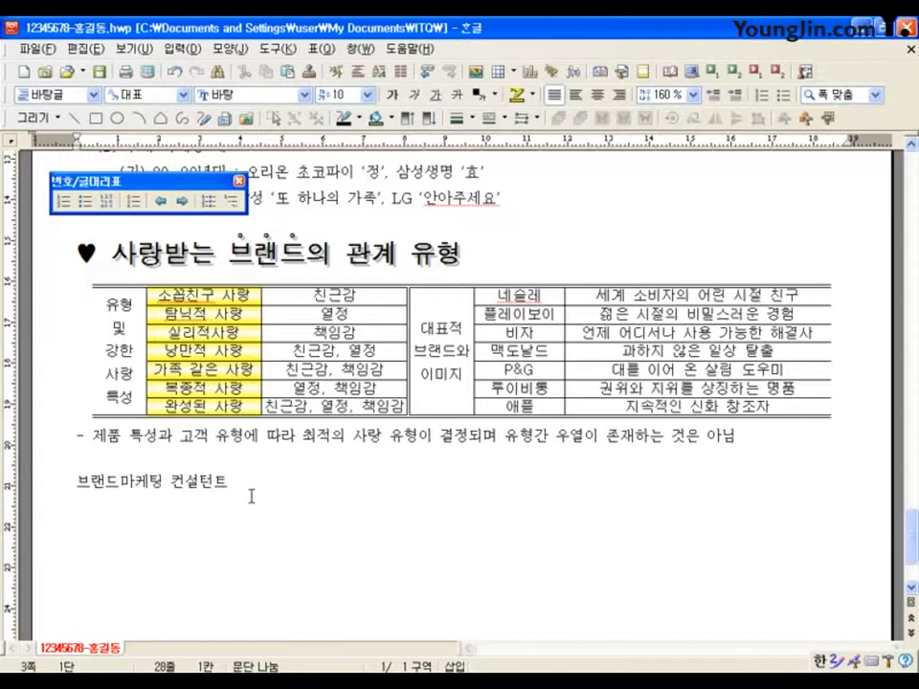
Set the closing line 브랜드마케팅 컨설턴트 below the table to the 궁서 font at 22 pt
scroll(251, 515, down, 1)
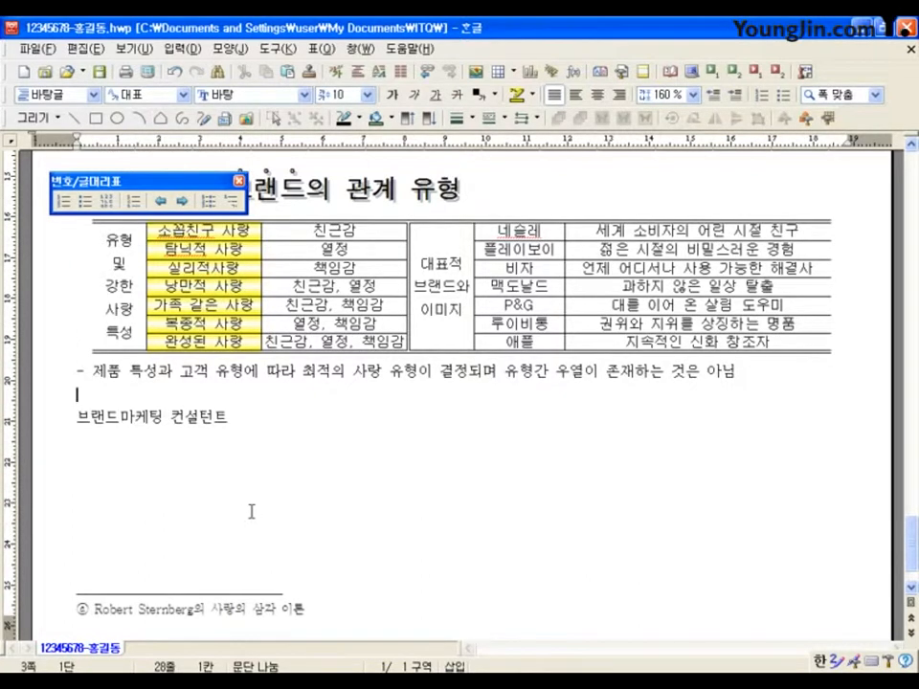
click(36, 430)
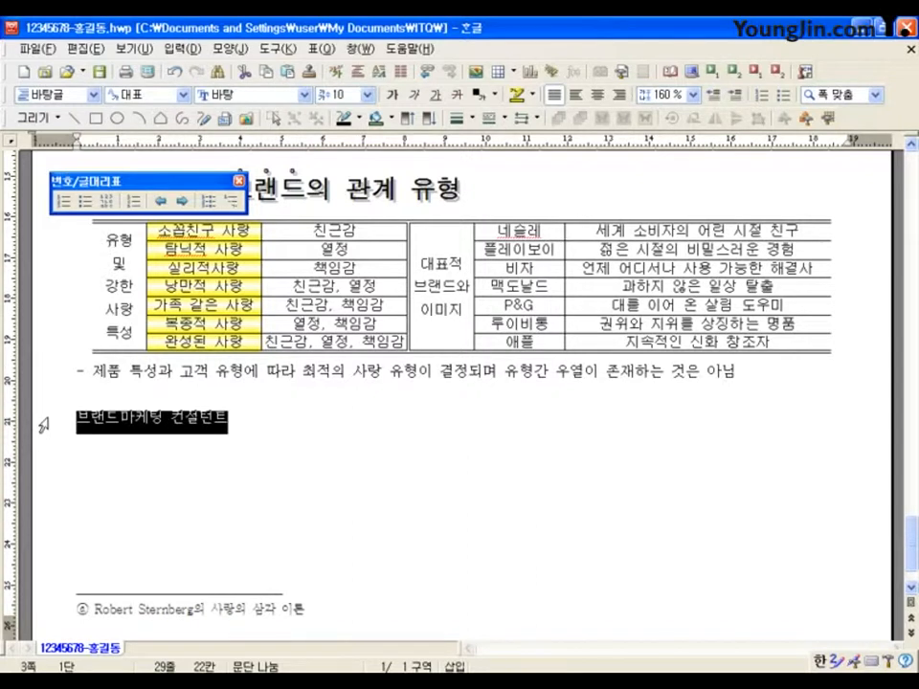
right_click(153, 425)
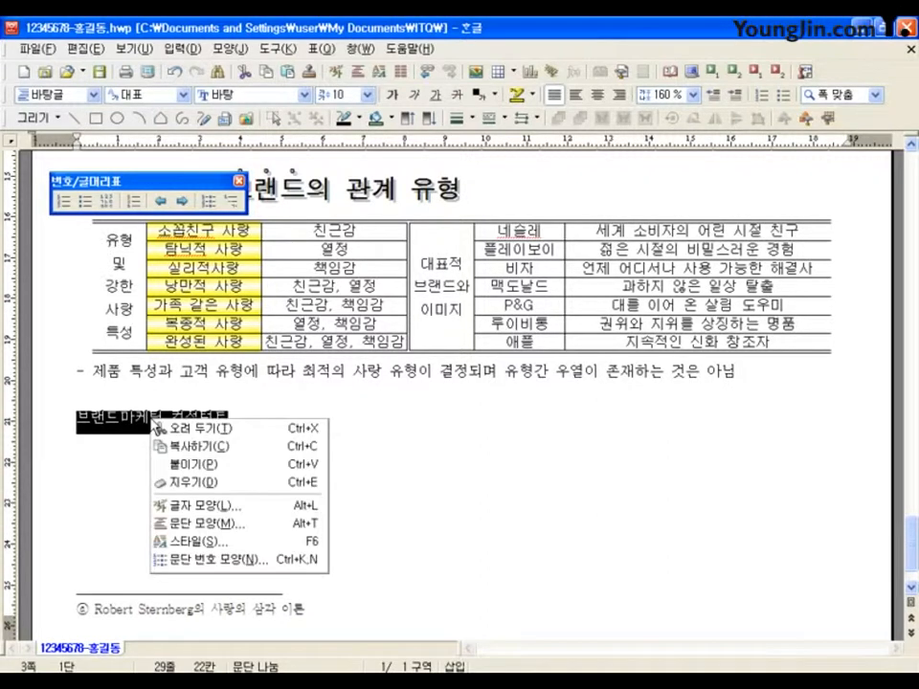
click(204, 506)
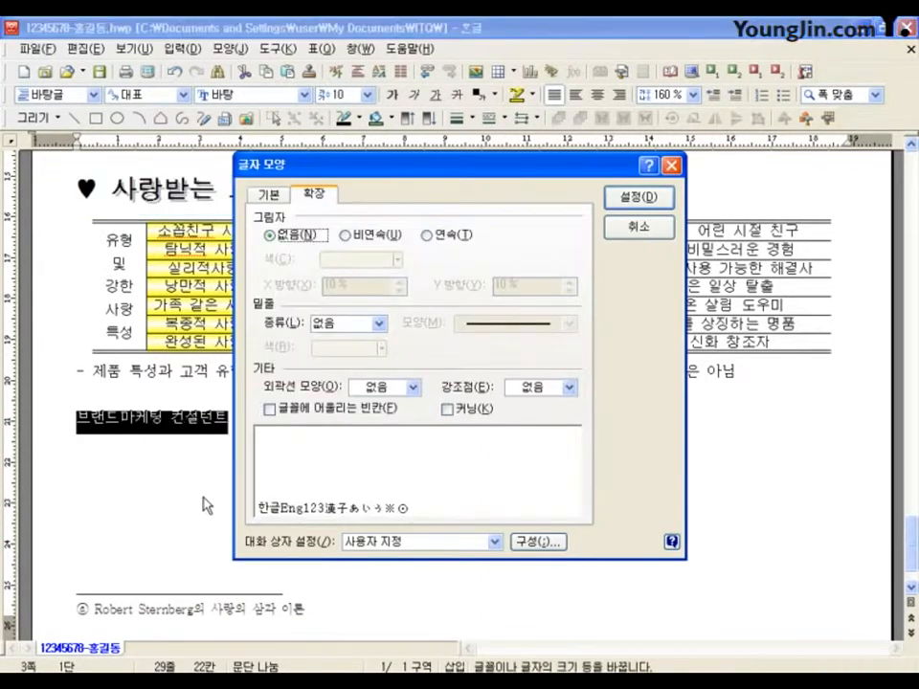
click(272, 195)
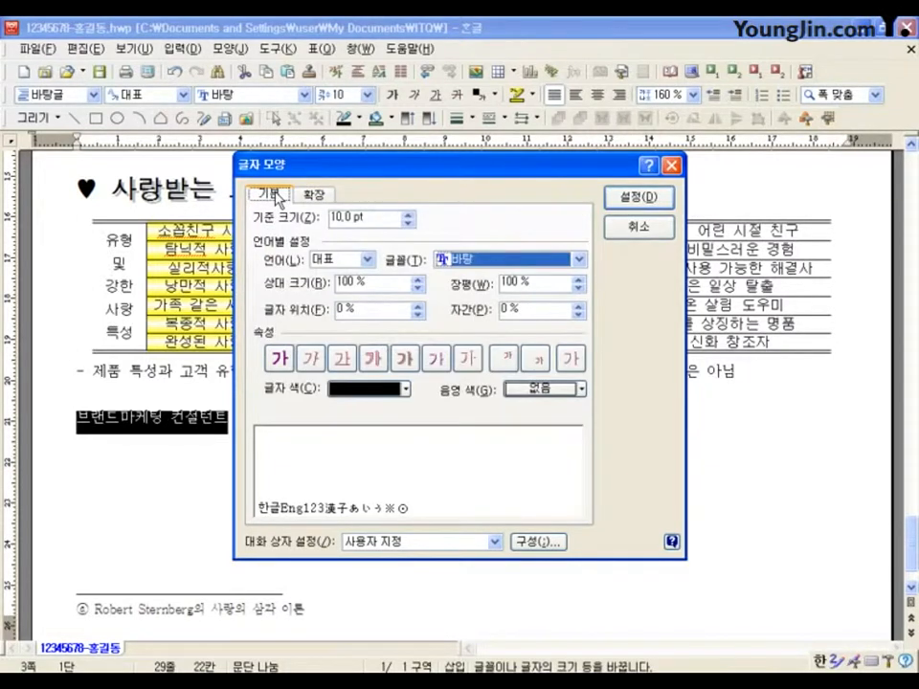
click(521, 265)
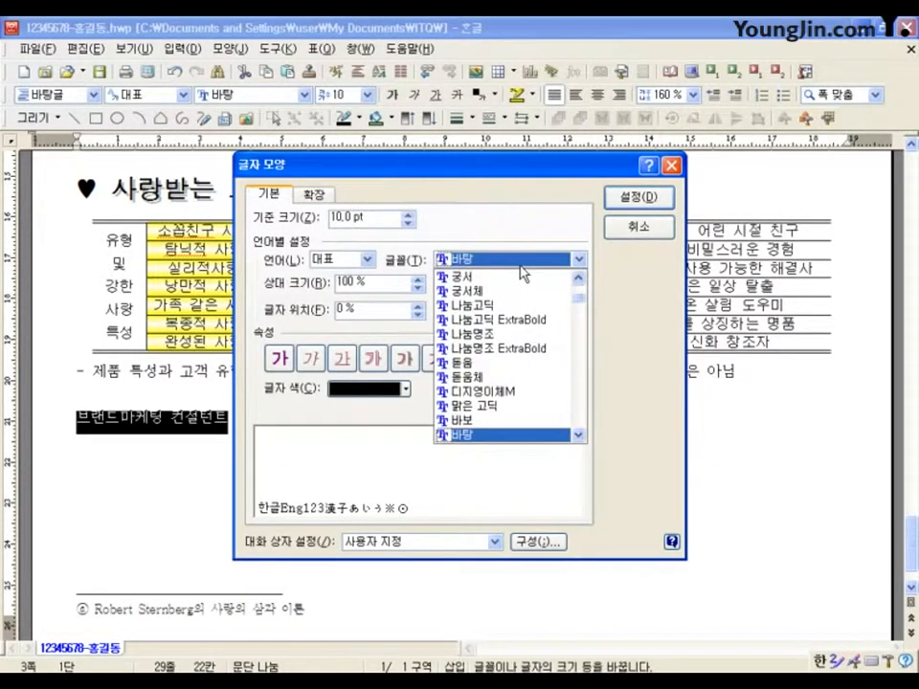
click(505, 277)
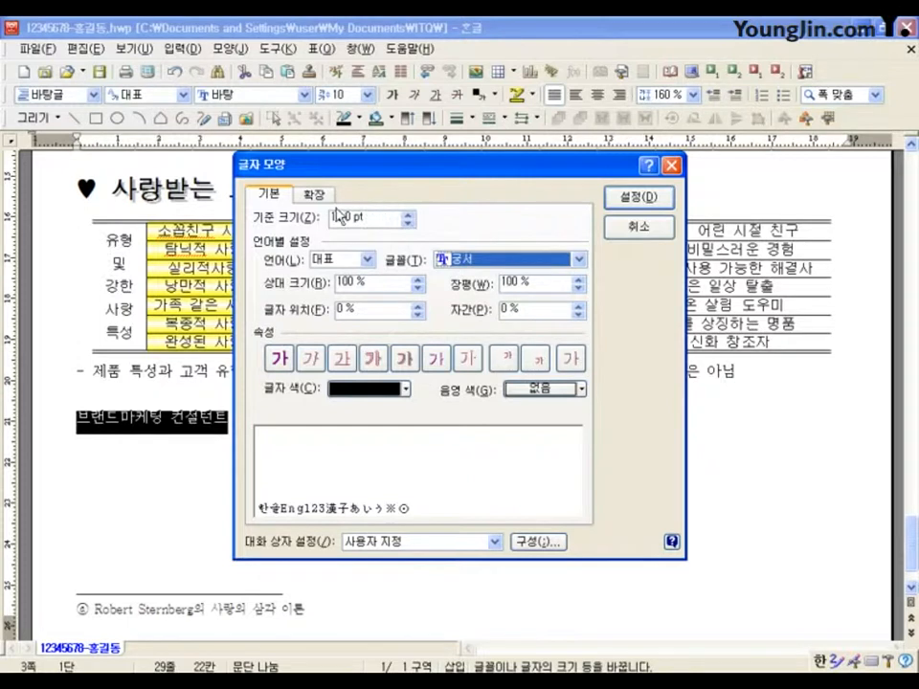
click(307, 217)
text(22)
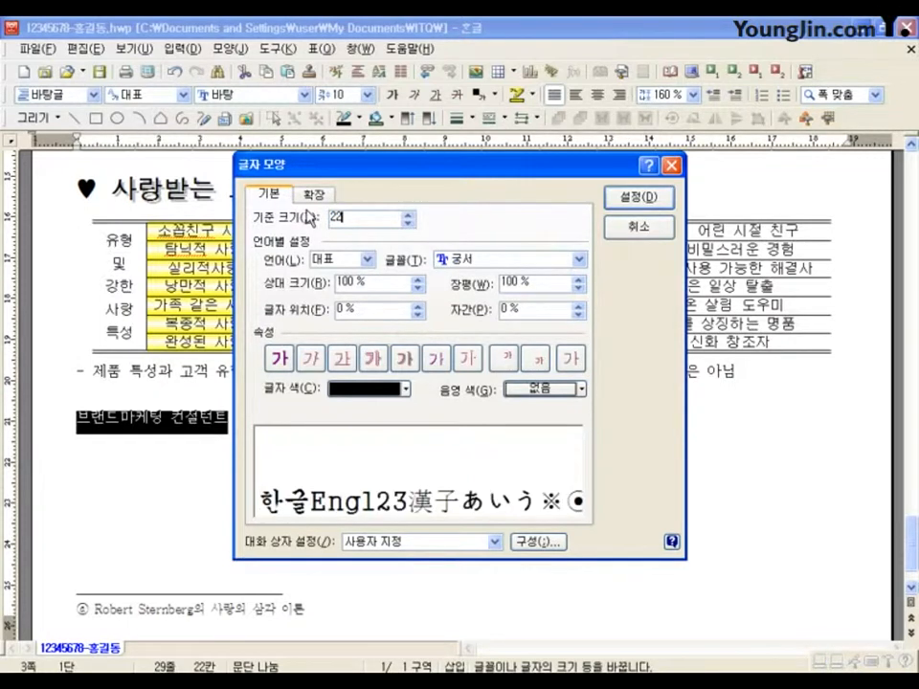
Give the closing line 브랜드마케팅 컨설턴트 a 95% character width, make it bold and centre it
click(517, 283)
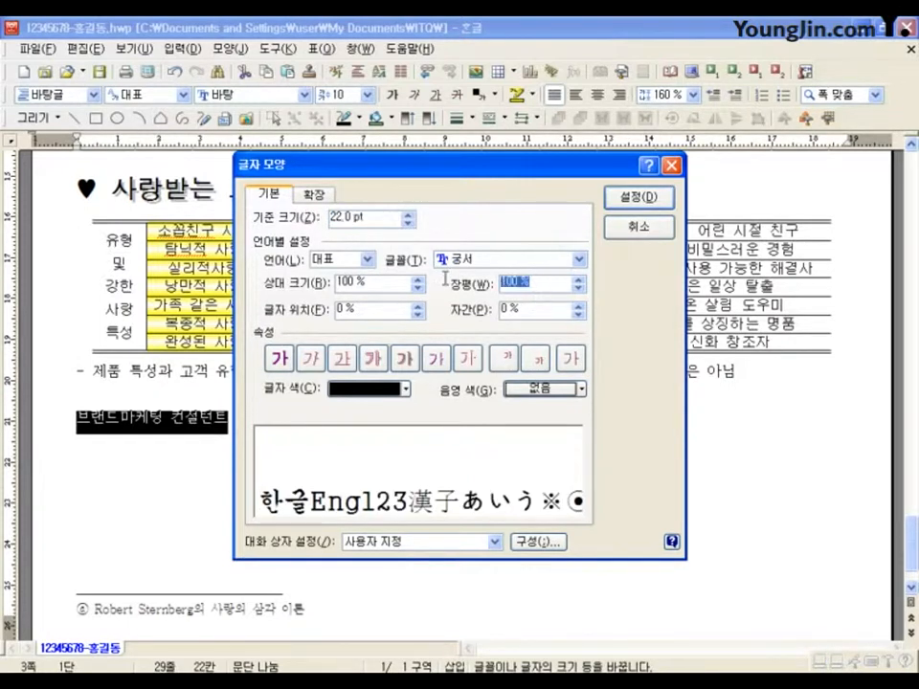
text(95)
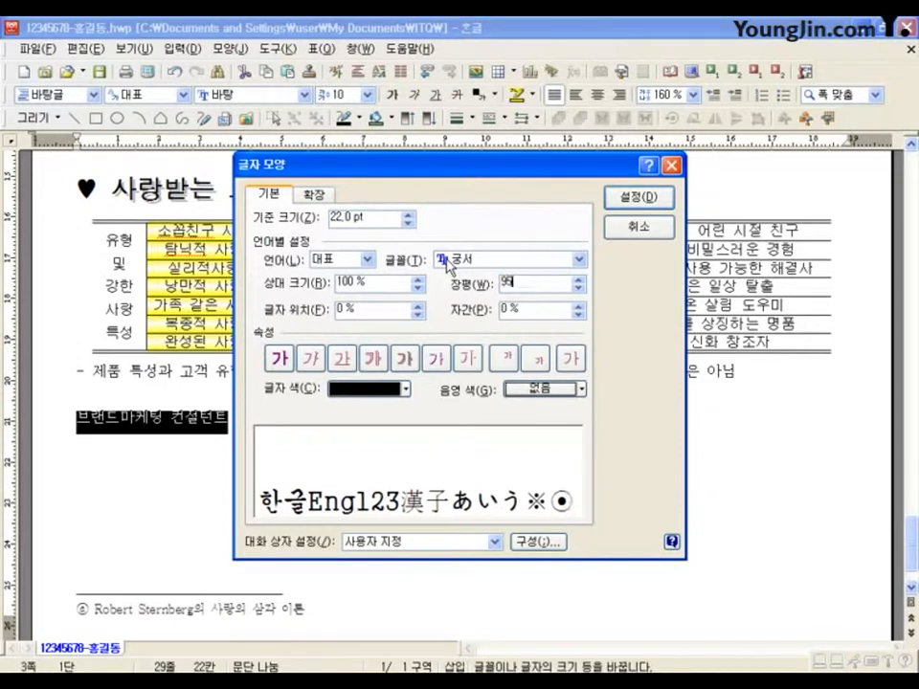
click(279, 359)
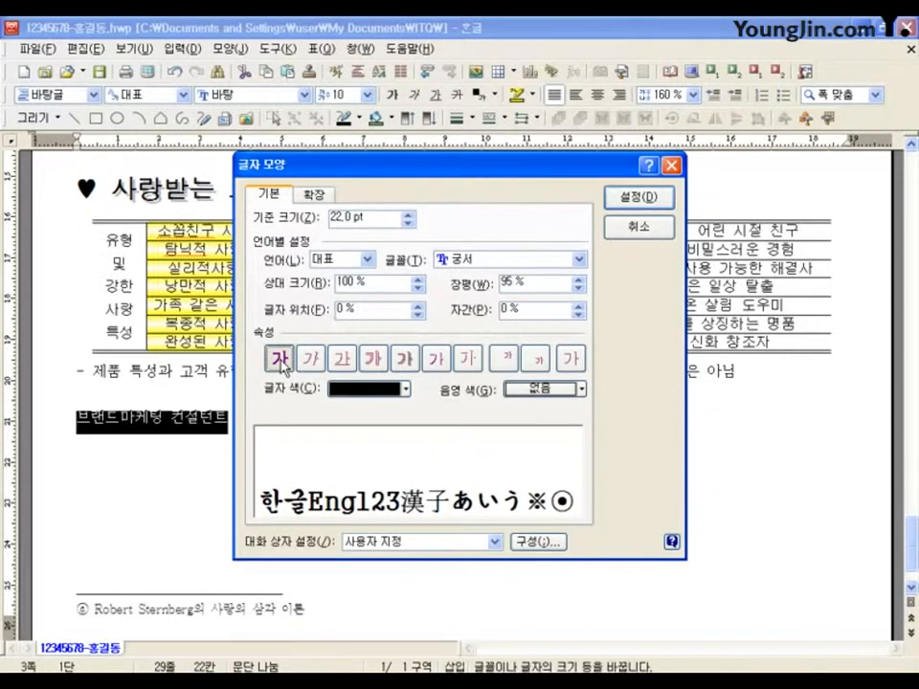
click(635, 197)
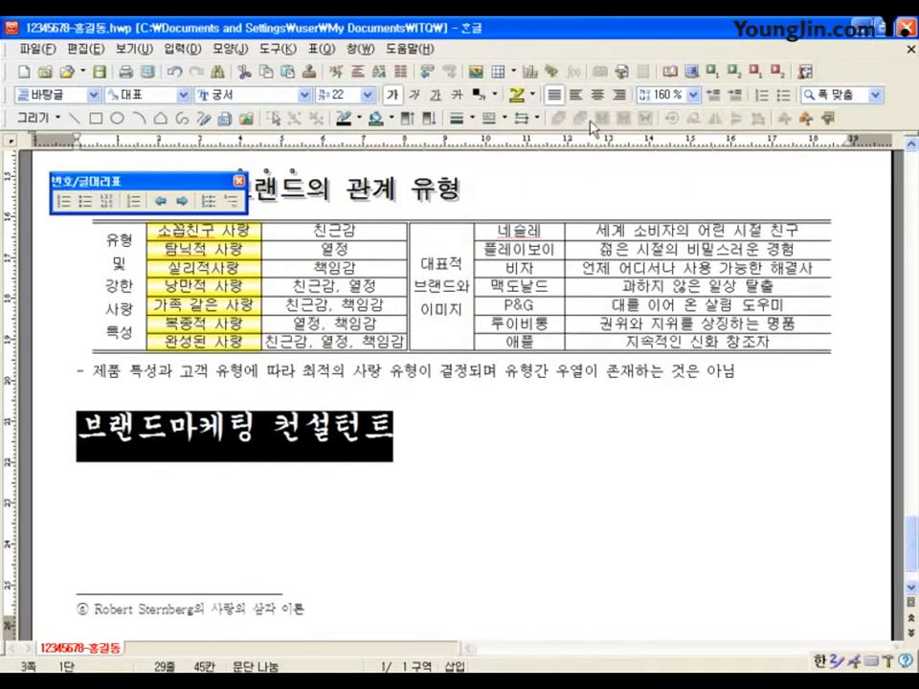
click(597, 95)
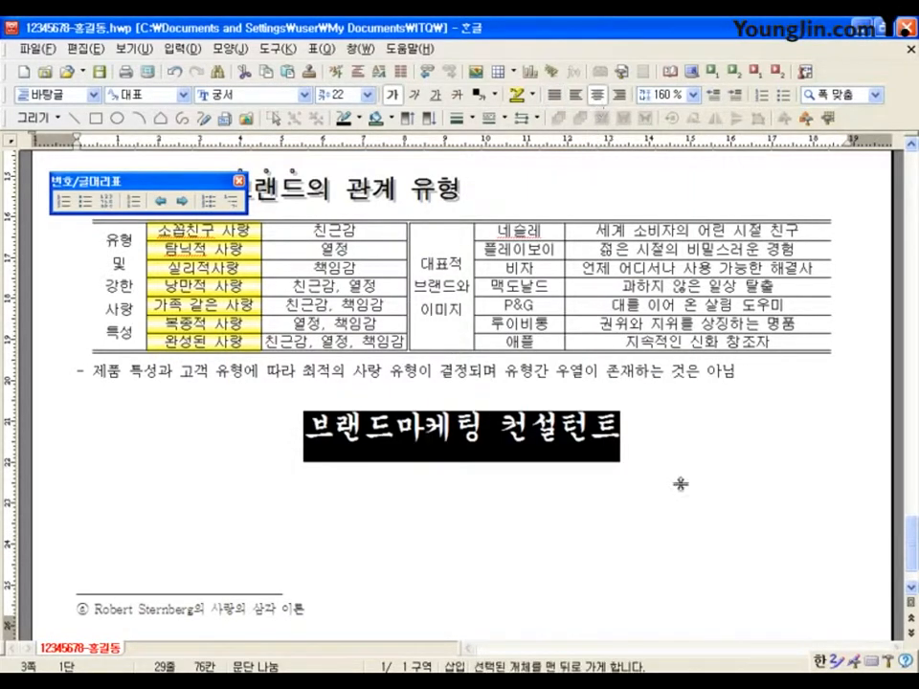
Insert page numbers at the bottom centre of the page in ①,②,③ format with dashes, and save the document
click(589, 446)
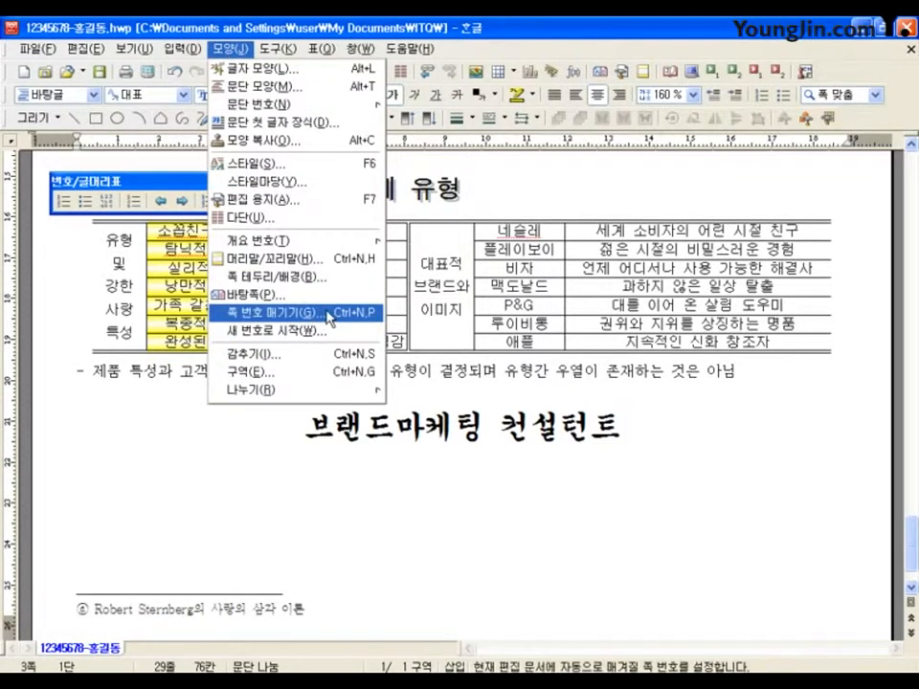
click(245, 313)
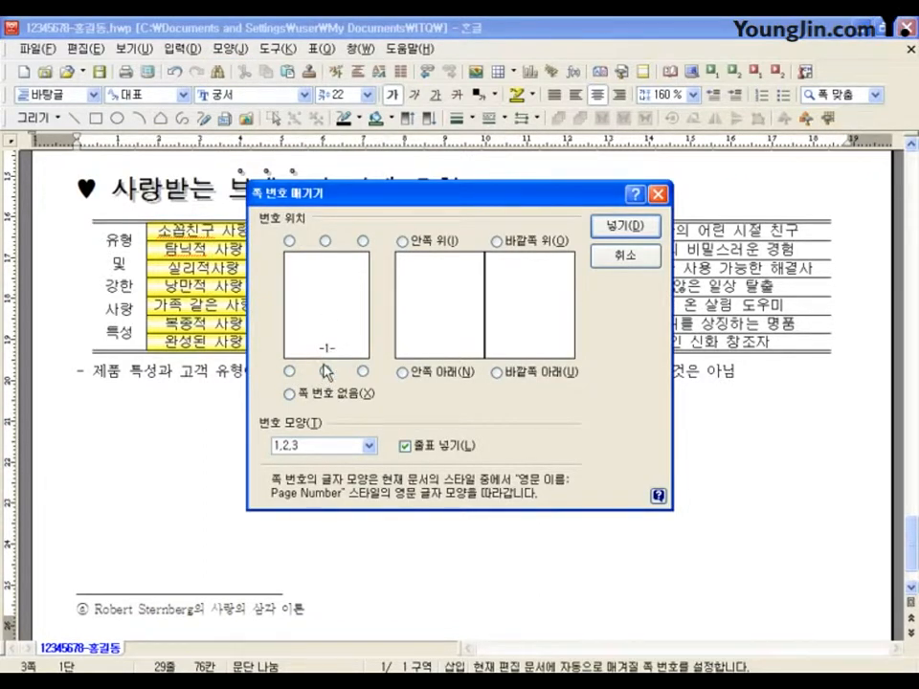
click(369, 447)
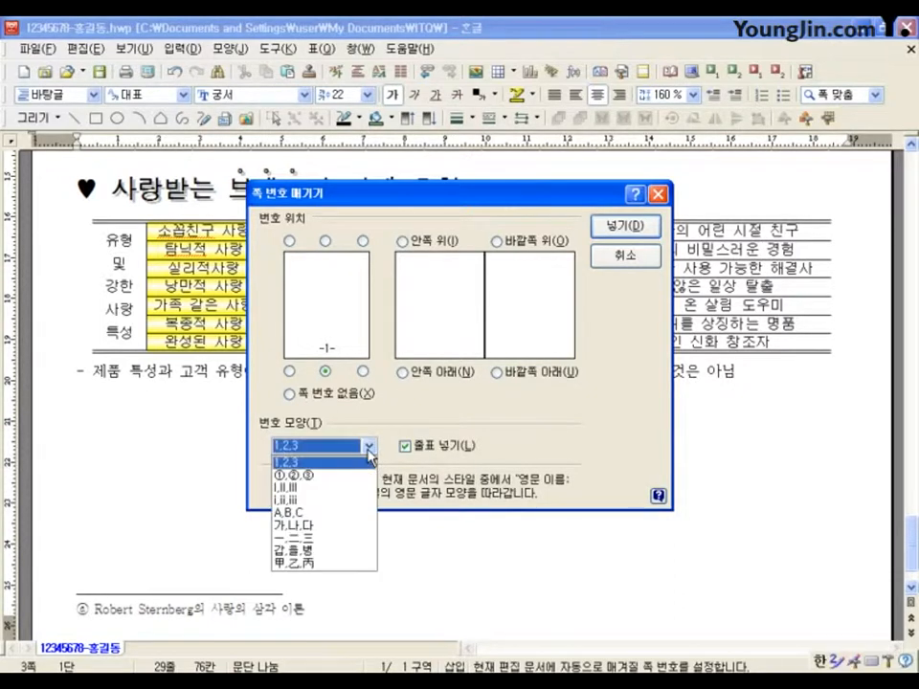
click(304, 475)
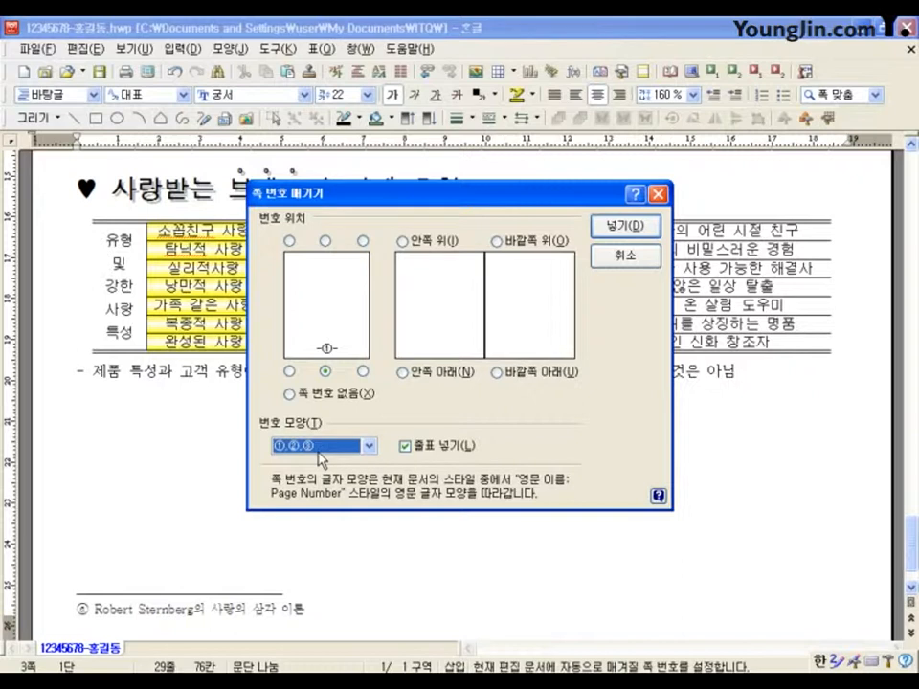
click(626, 226)
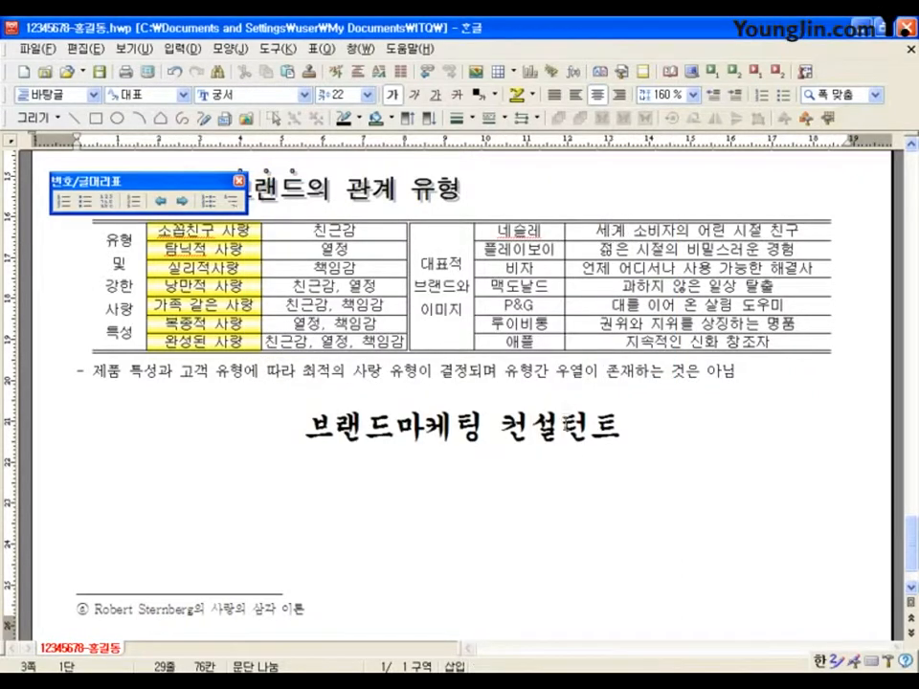
scroll(442, 348, down, 2)
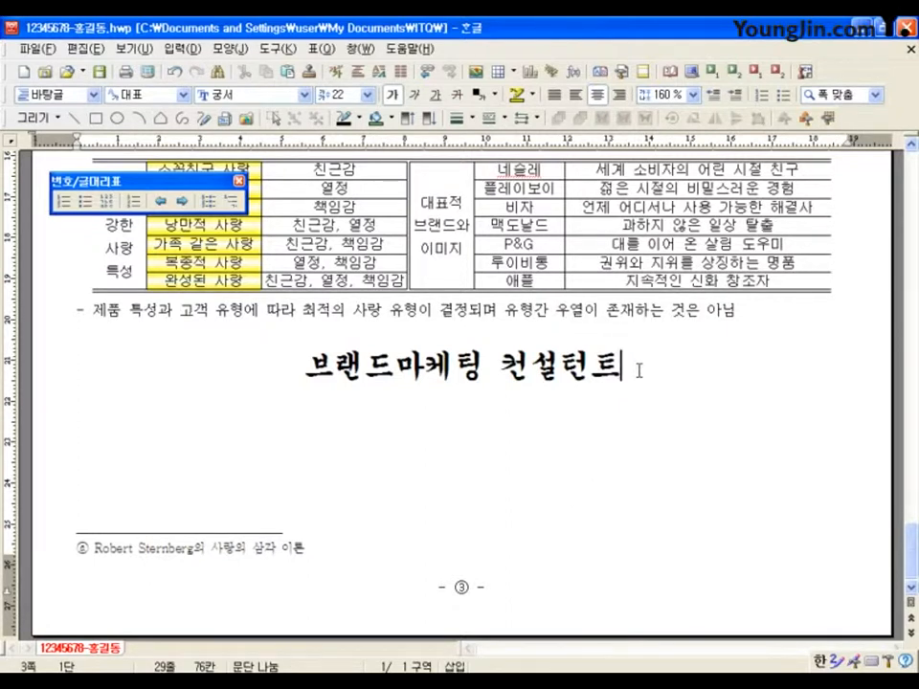
key(alt+s)
Restart the page numbering of the page with 브랜드마케팅 컨설턴트 at number 2
click(230, 48)
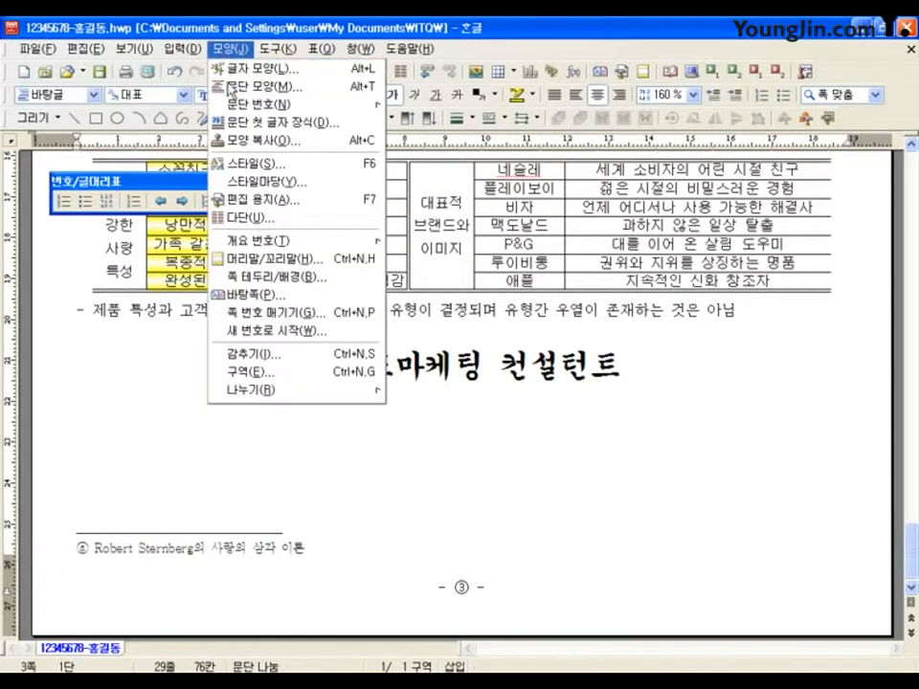
click(281, 333)
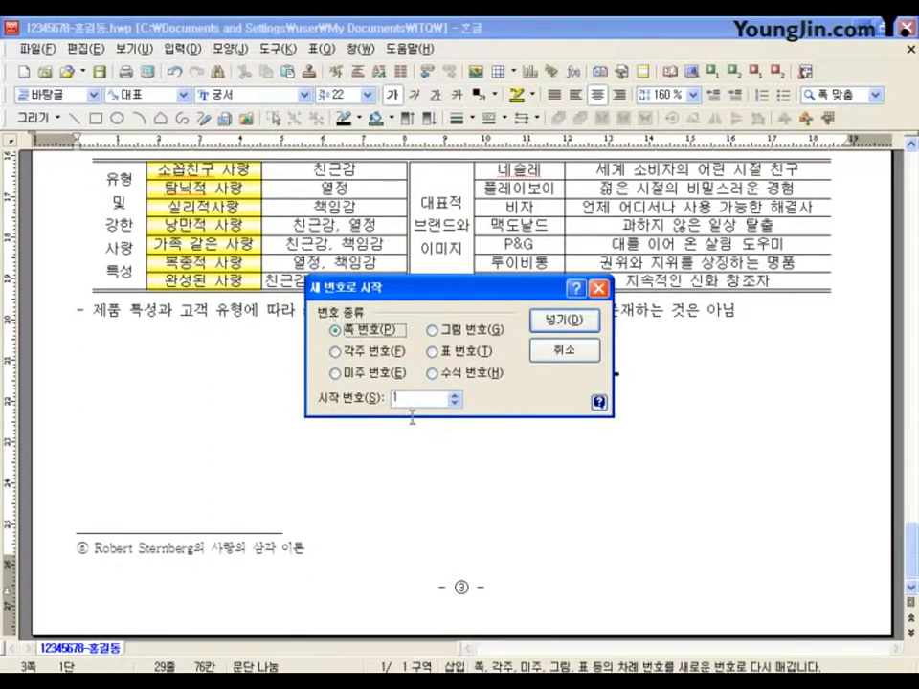
drag(411, 400, 362, 397)
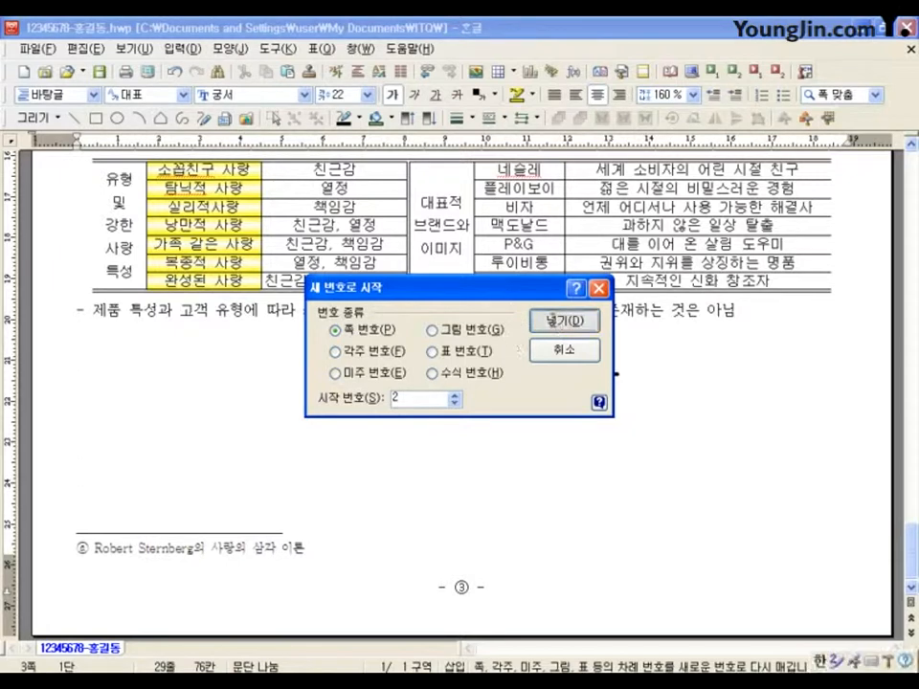
click(561, 320)
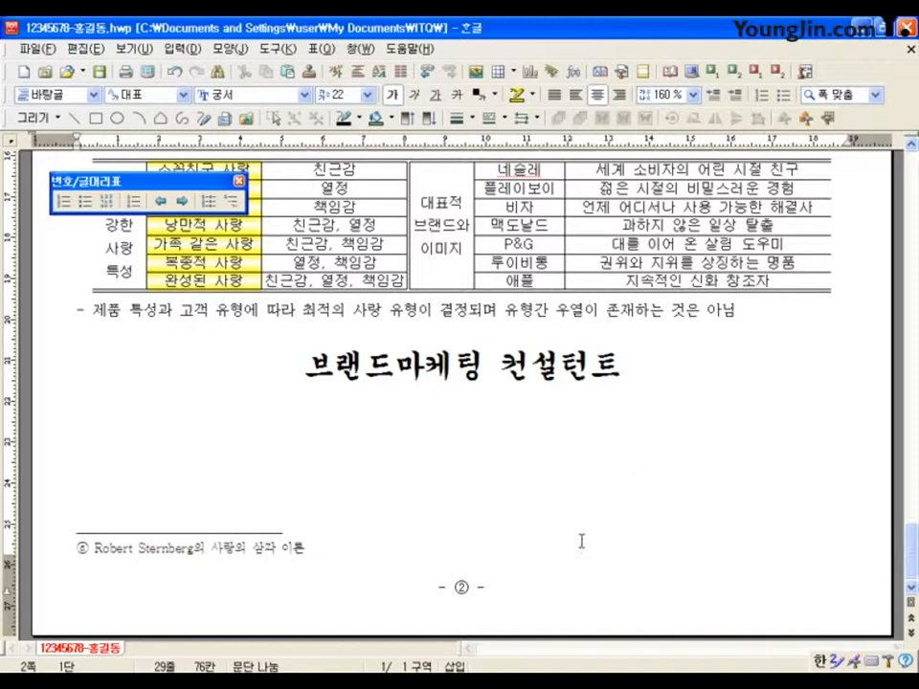
Hide the page number on the document's first page only
drag(913, 553, 853, 427)
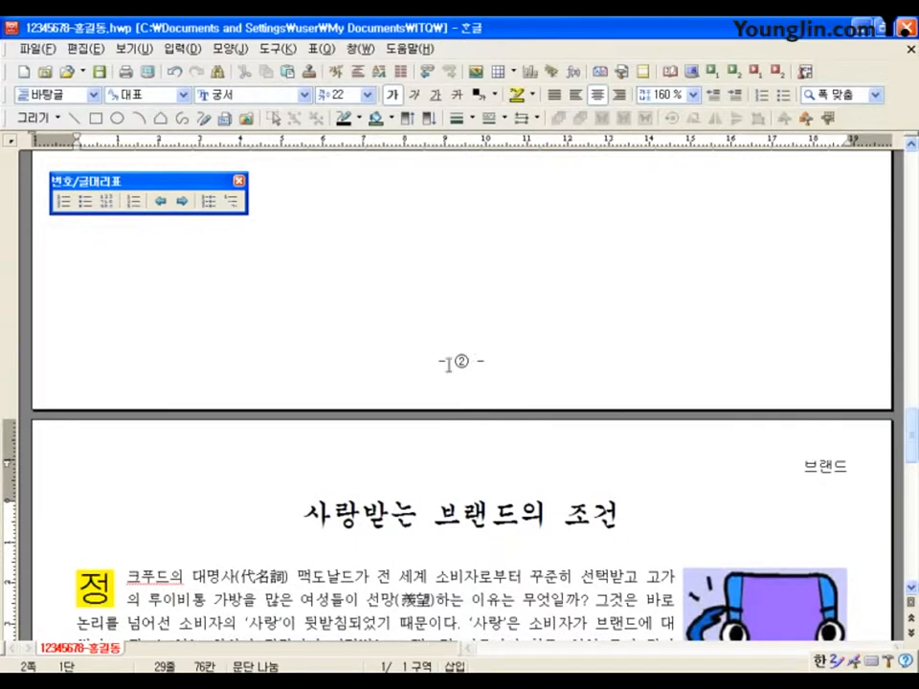
drag(913, 431, 910, 278)
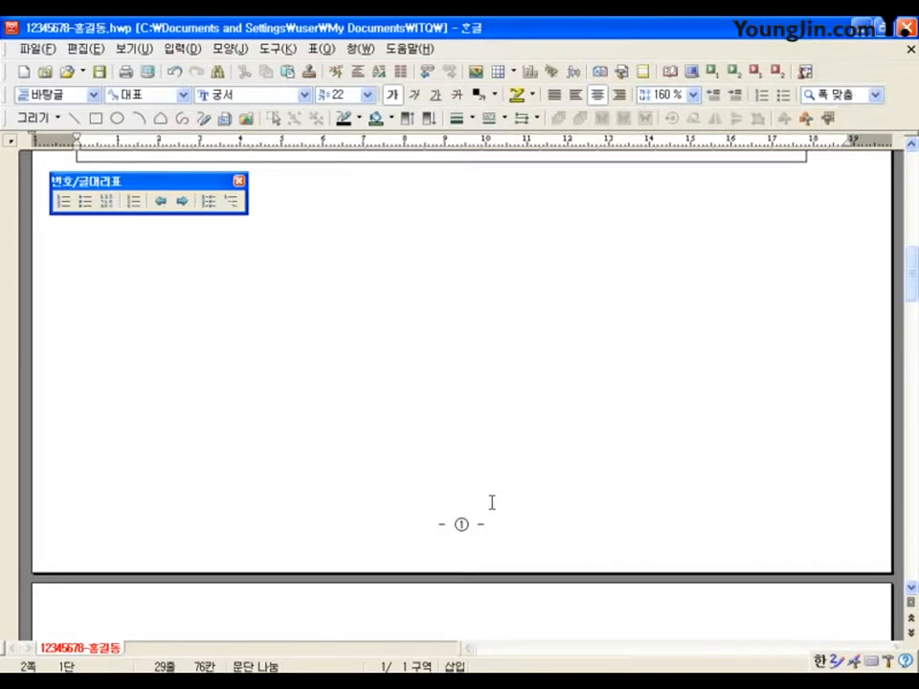
click(410, 283)
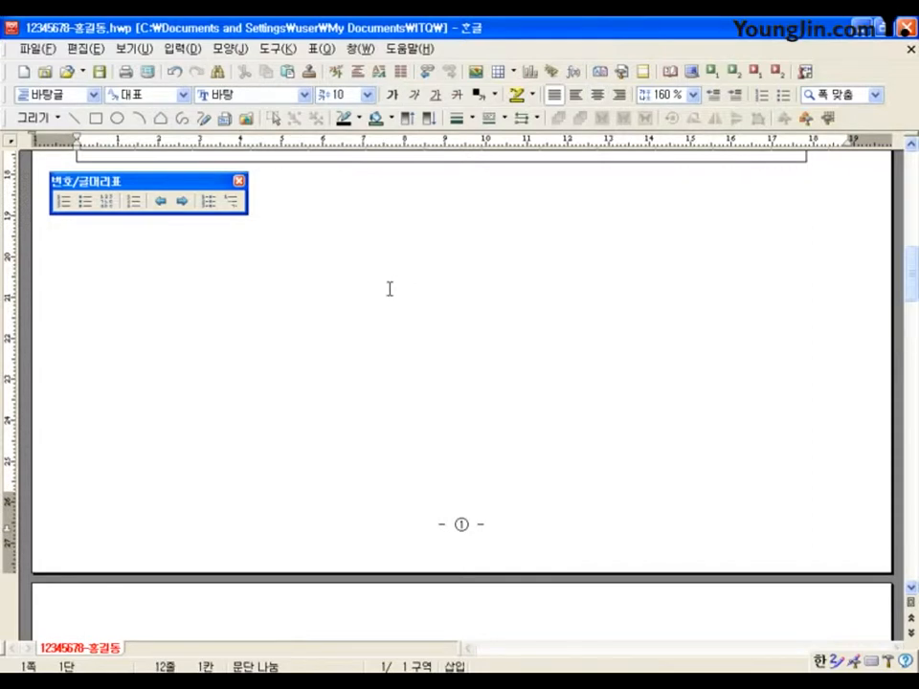
click(230, 48)
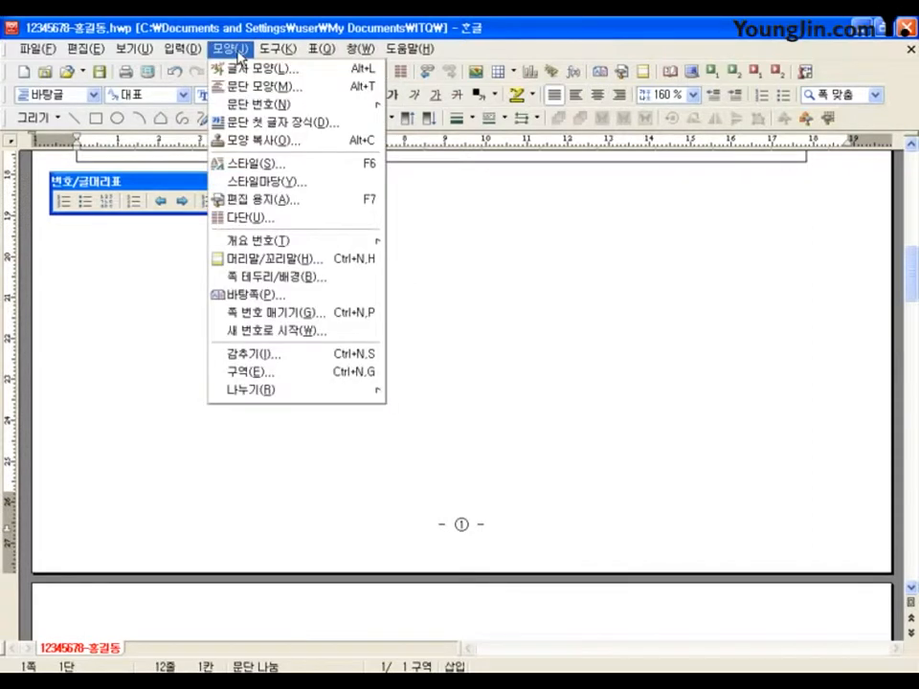
click(282, 354)
click(369, 324)
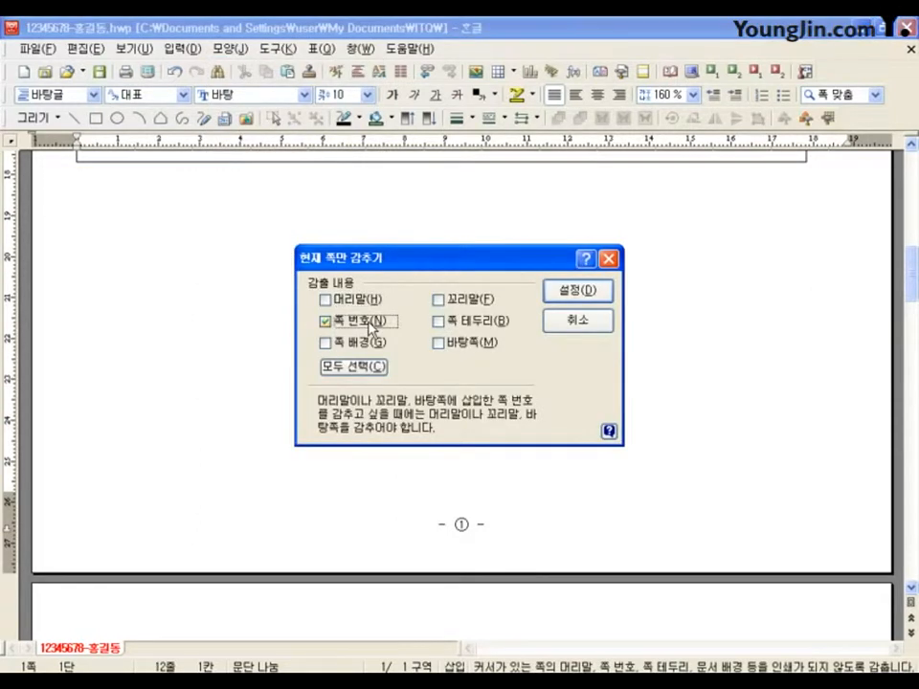
click(592, 293)
Hide the page number on the second page, which holds the 사랑받는 브랜드의 3대 특성 diagram
scroll(512, 484, down, 5)
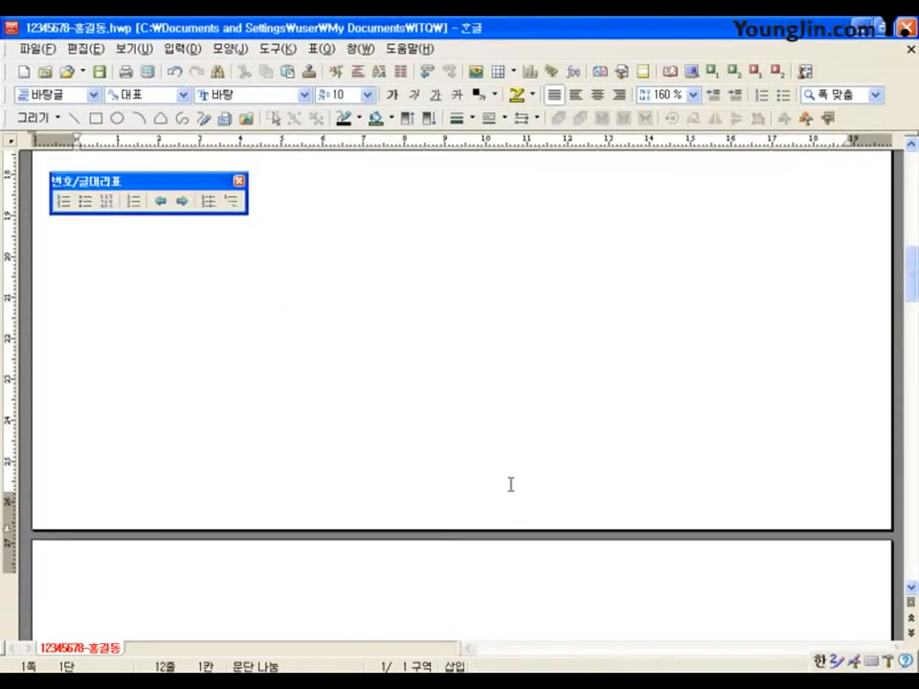
scroll(511, 480, down, 15)
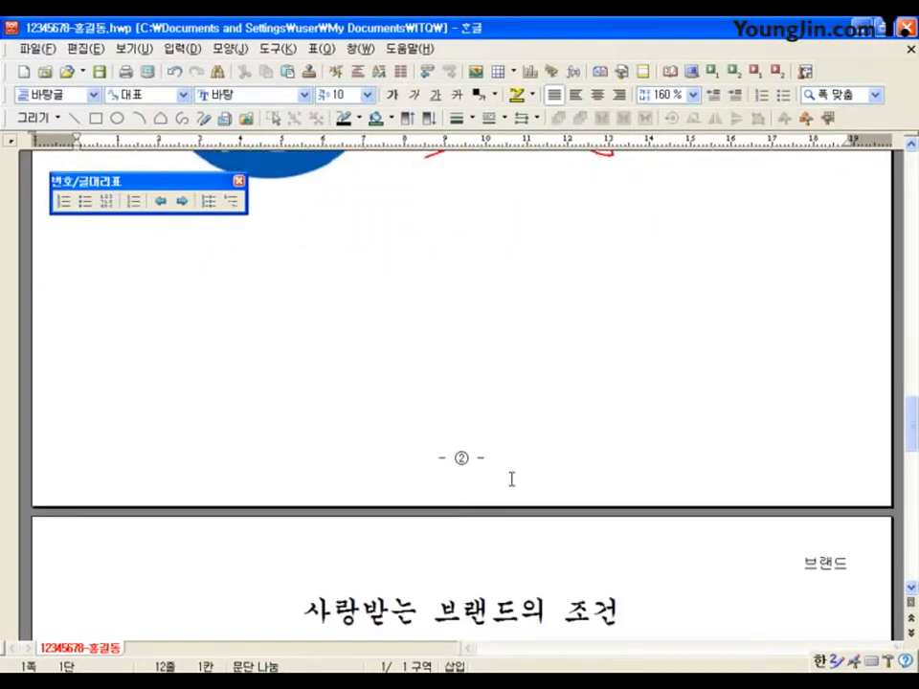
scroll(415, 329, up, 10)
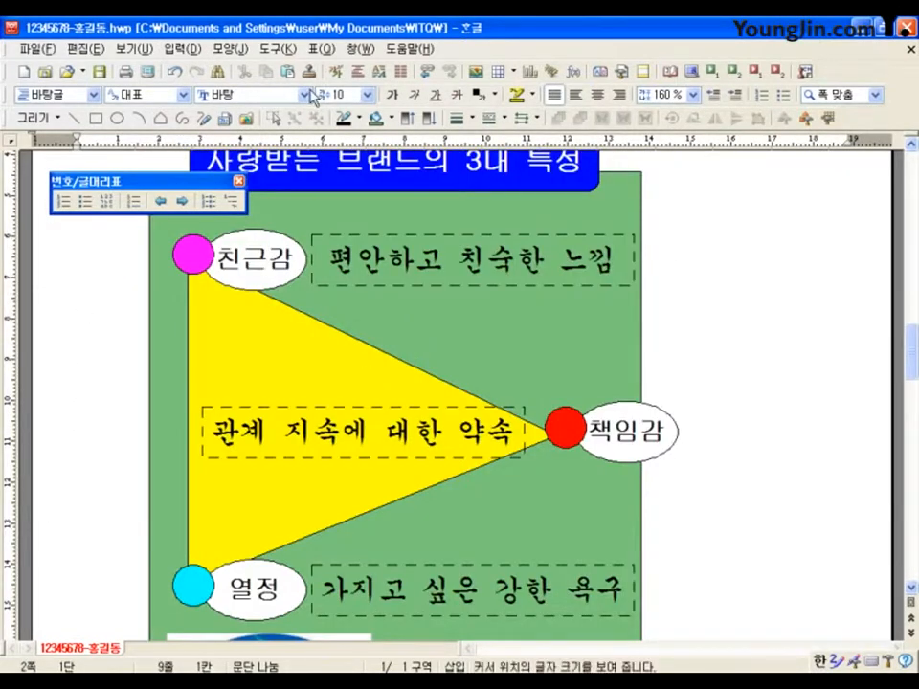
click(224, 49)
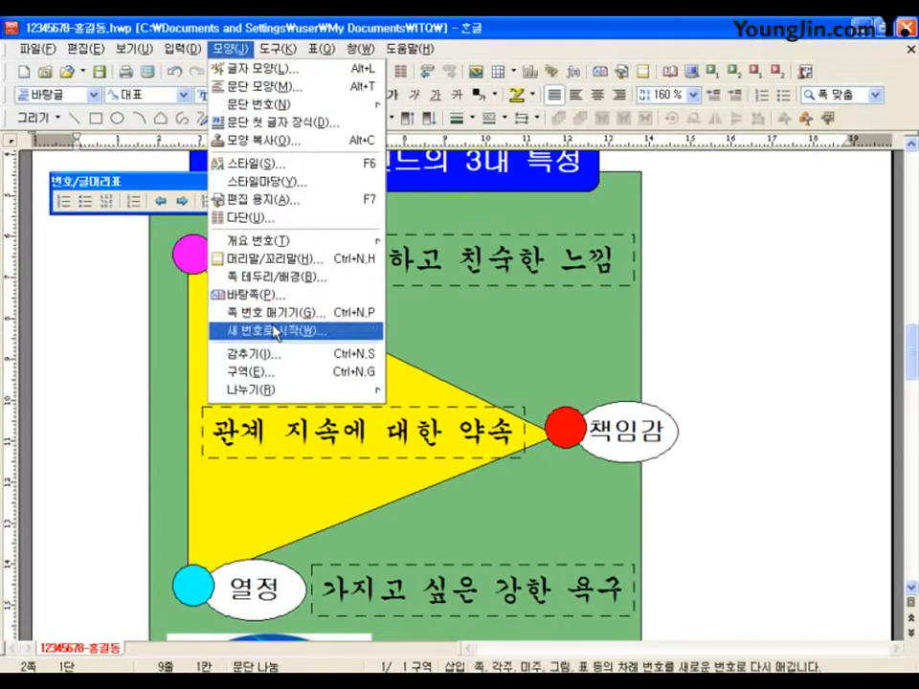
click(273, 354)
click(326, 321)
click(565, 292)
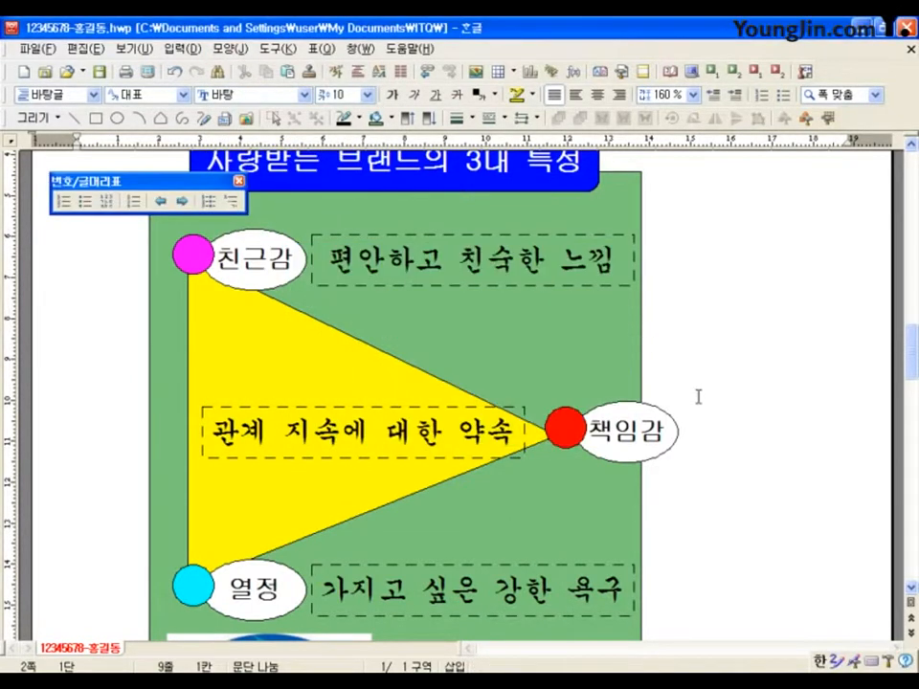
Return to the closing line 브랜드마케팅 컨설턴트 on the last page and save the document
scroll(698, 396, down, 10)
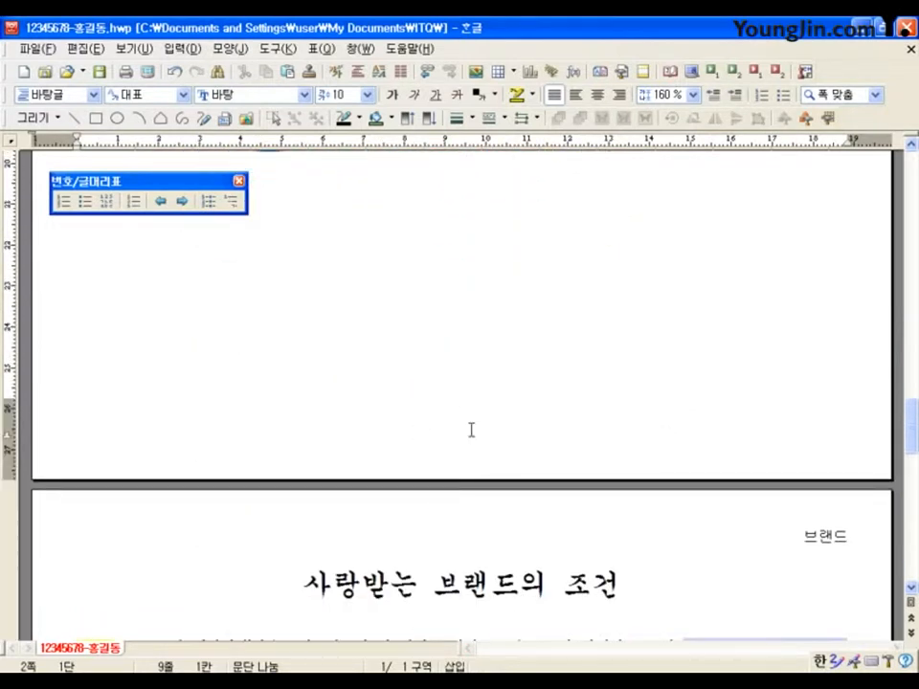
drag(908, 421, 902, 555)
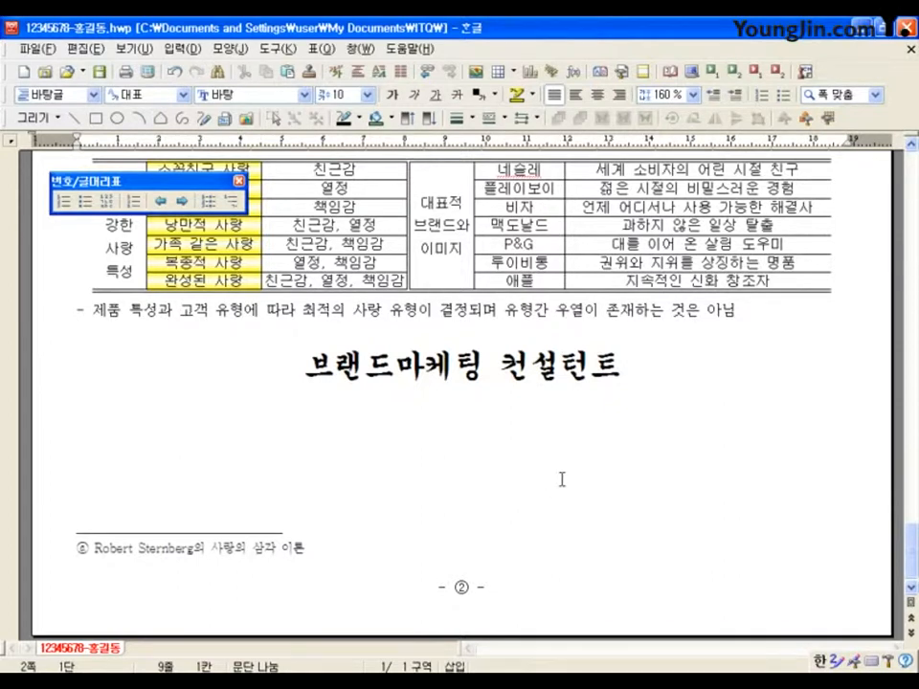
click(661, 380)
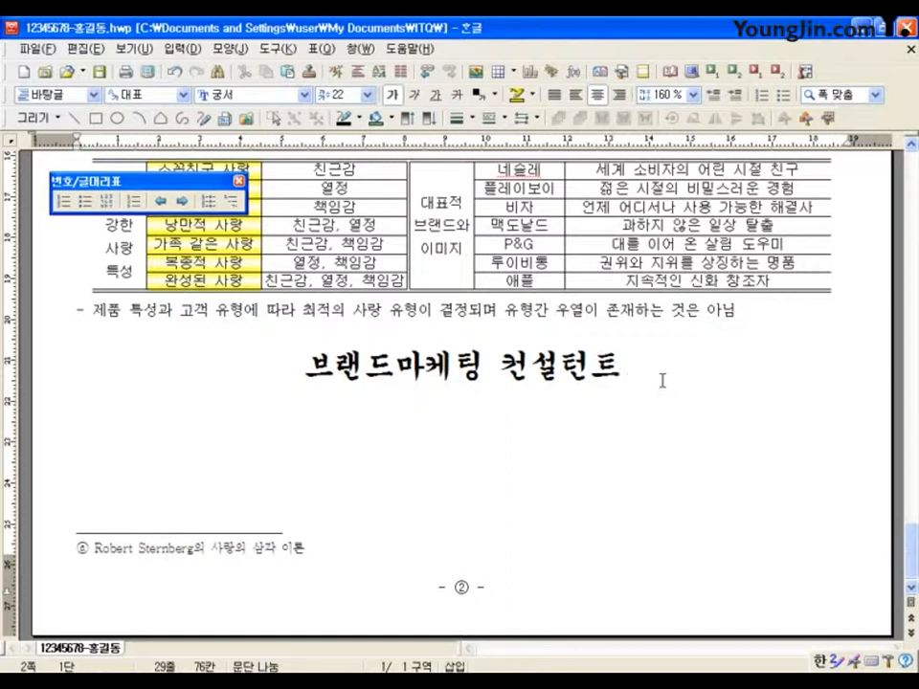
click(97, 76)
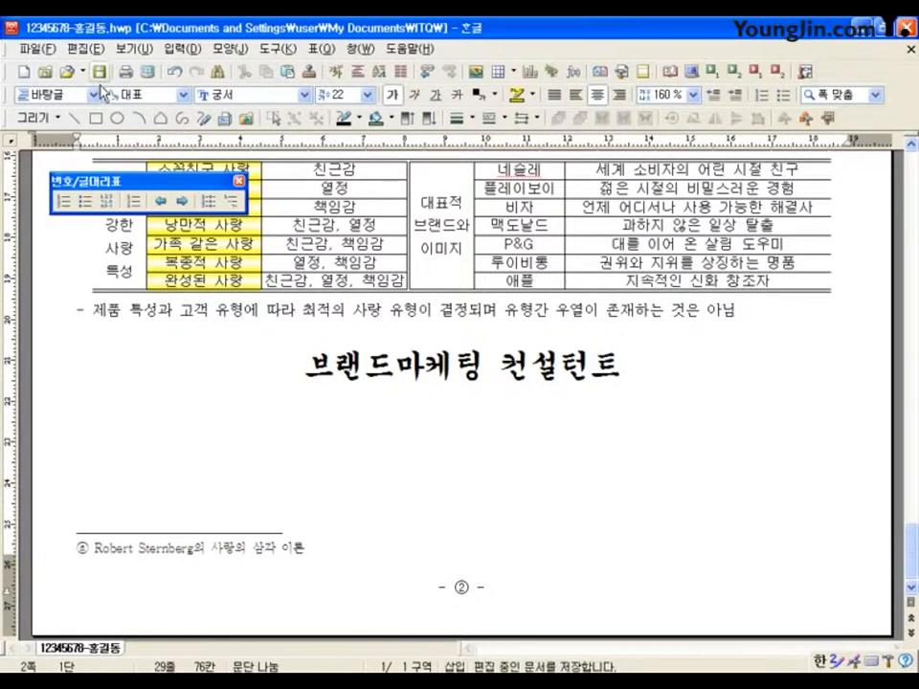